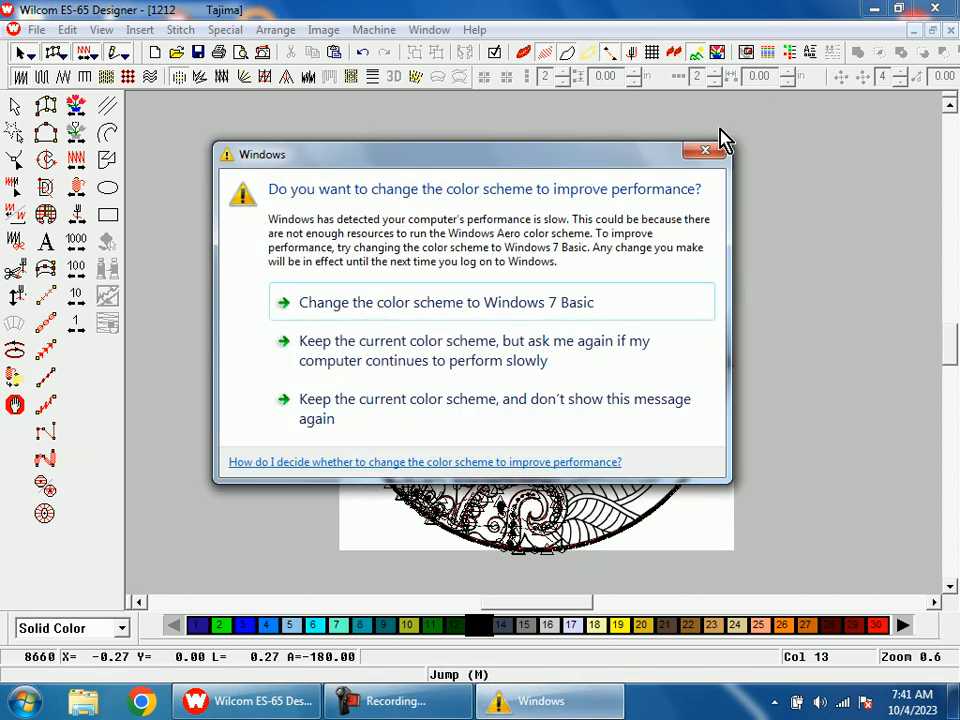
- Dismiss the Windows color scheme prompt and jump to the start of the design
click(705, 152)
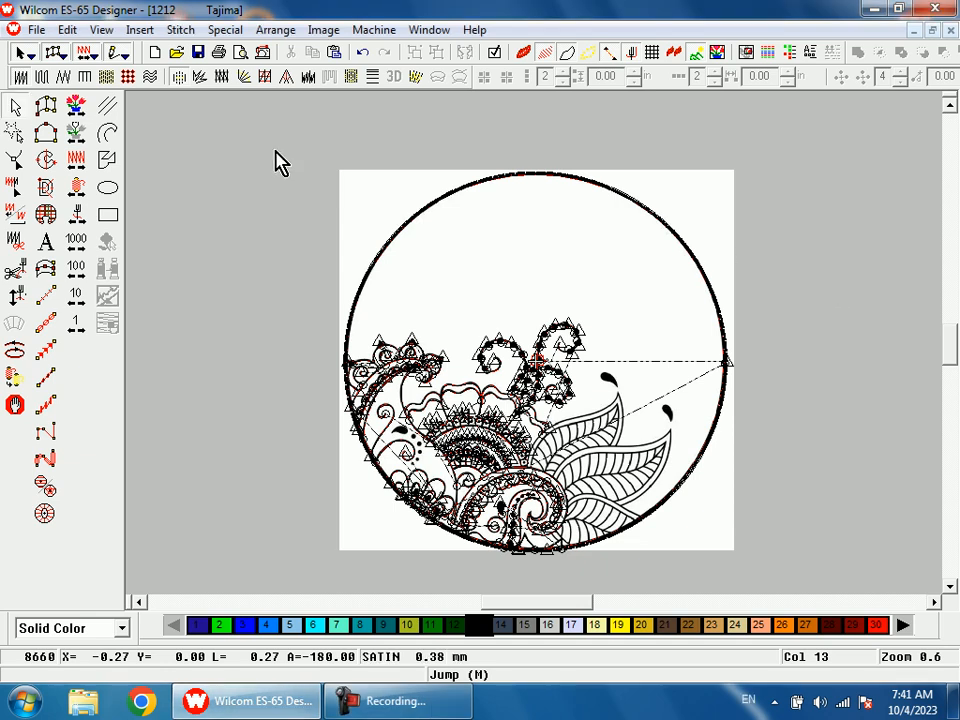
click(84, 107)
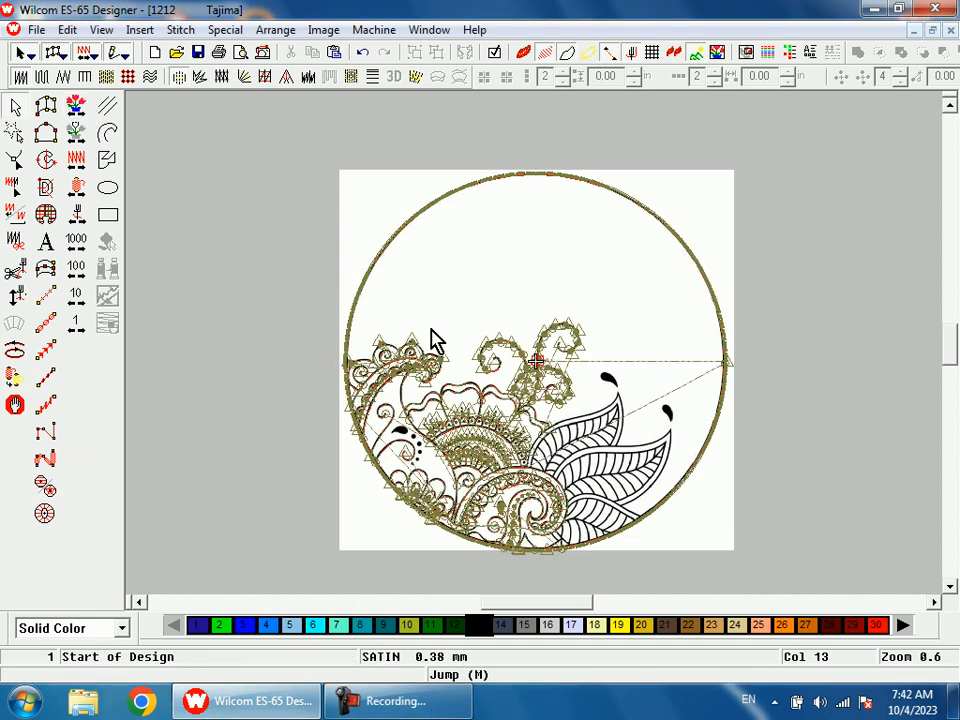
- Trace the short diagonal line running from the underside of the large spiral band toward the circle's edge with Triple Run stitches
key(b)
drag(522, 370, 576, 492)
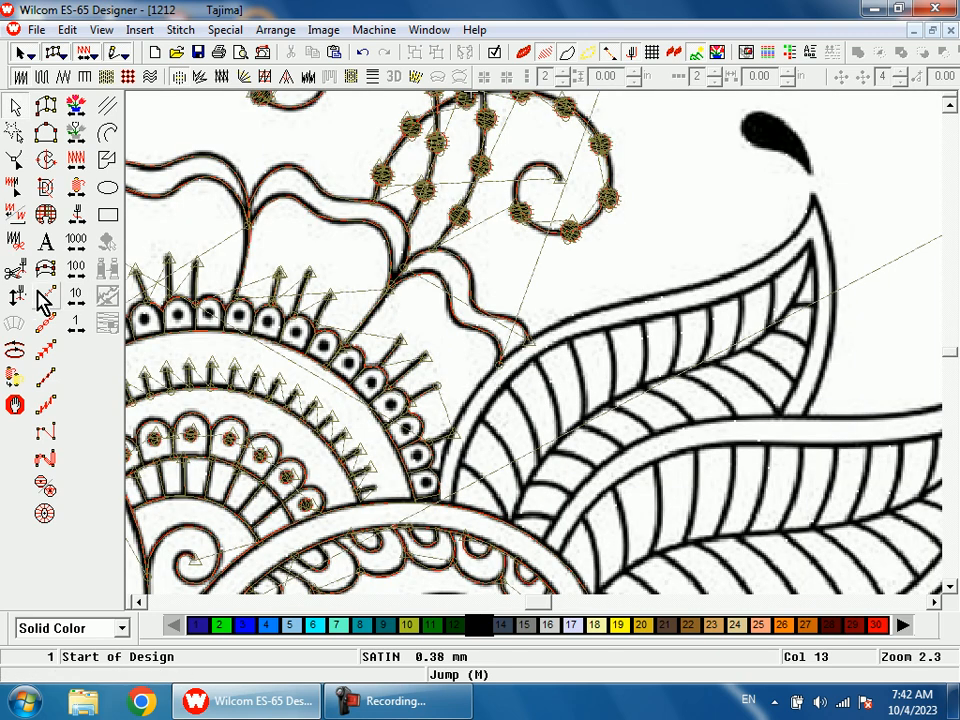
click(47, 323)
key(shift+z)
key(b)
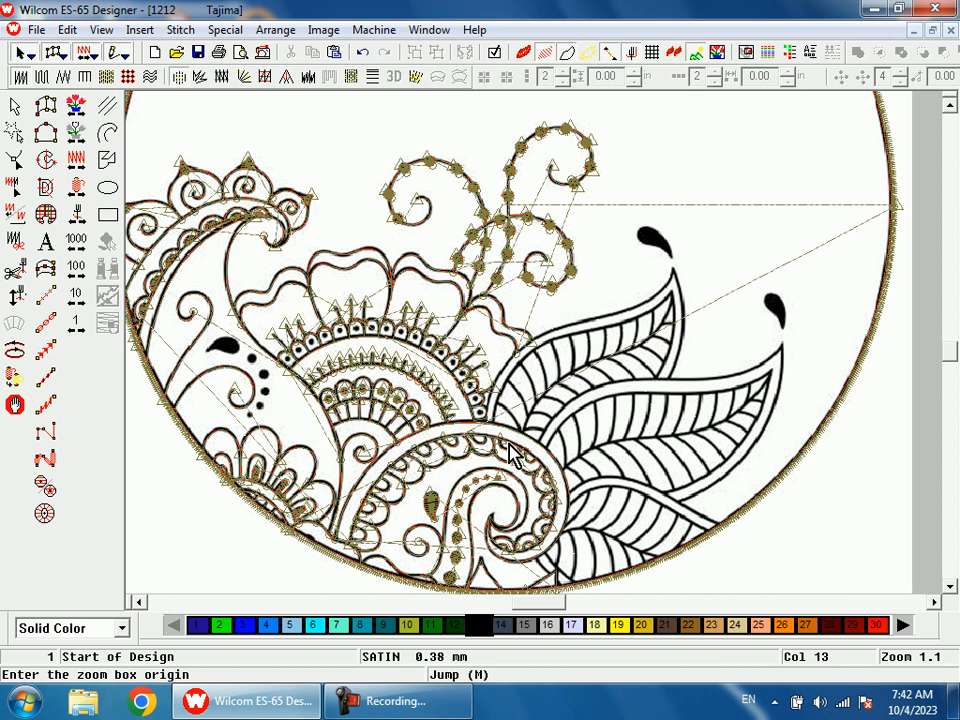
drag(508, 452, 590, 575)
click(444, 452)
click(466, 479)
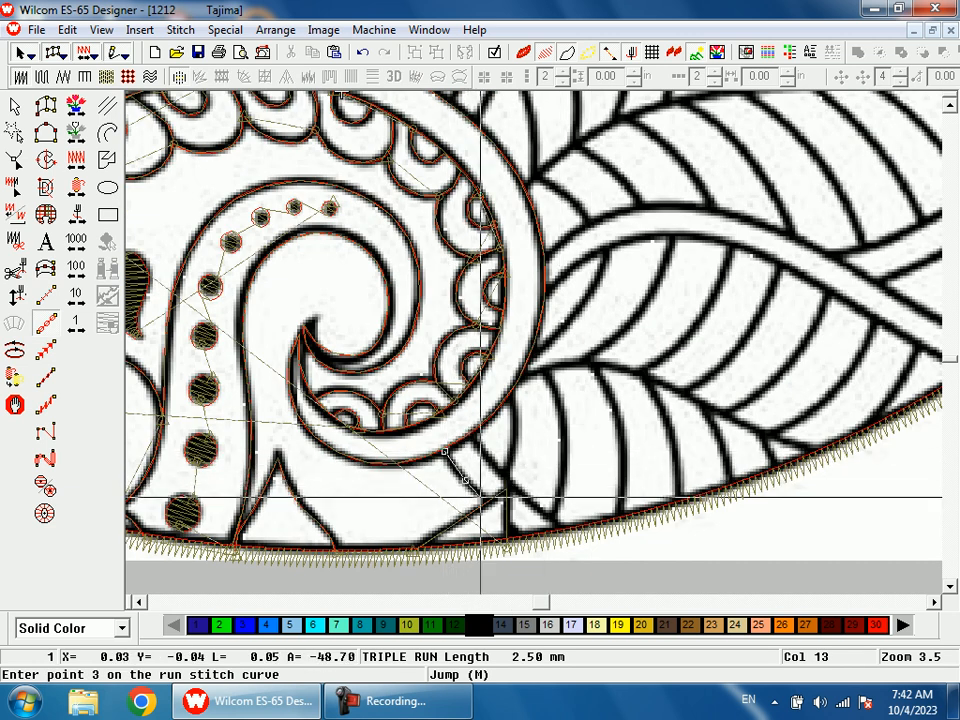
click(488, 499)
key(Return)
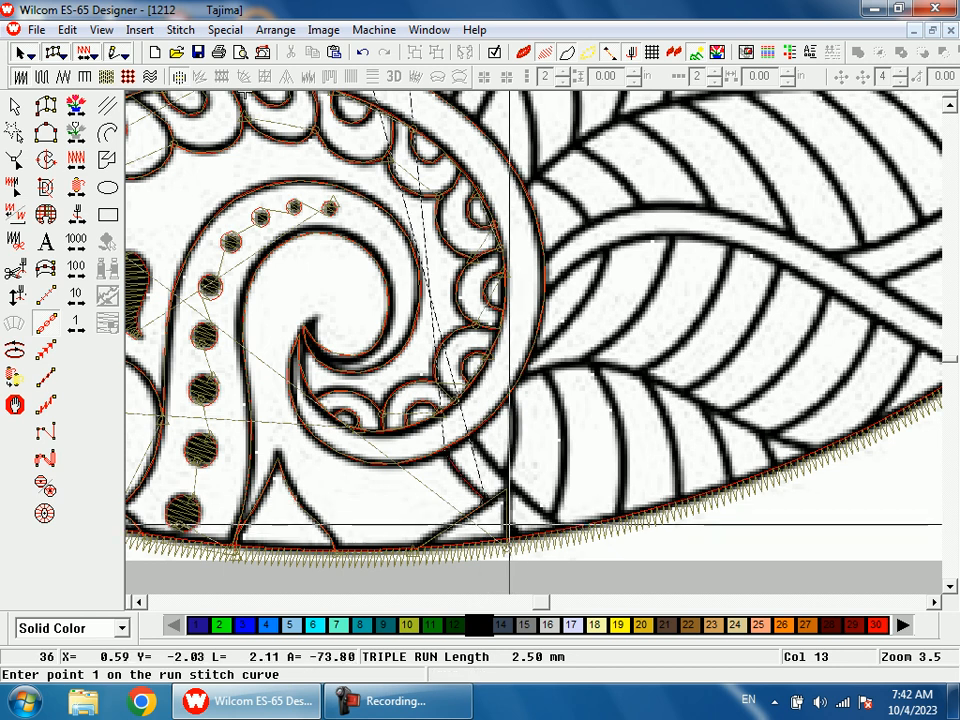
- Trace the short stub at the circle's edge and the adjoining diagonal line back up to the spiral band in Triple Run
click(507, 521)
click(521, 538)
key(Return)
click(574, 535)
click(510, 484)
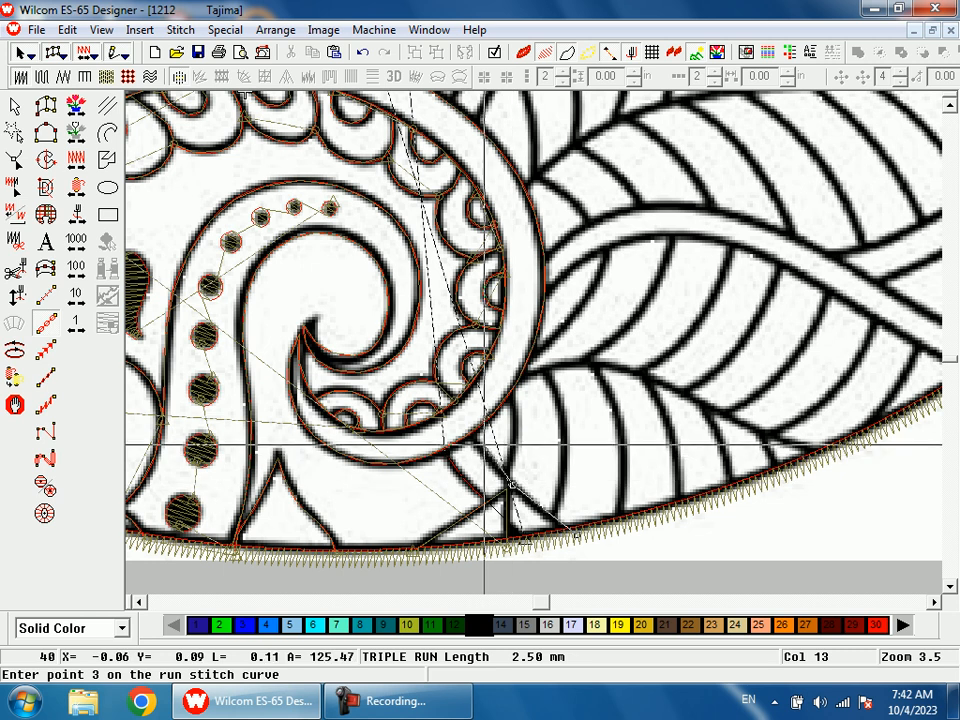
click(485, 444)
key(Return)
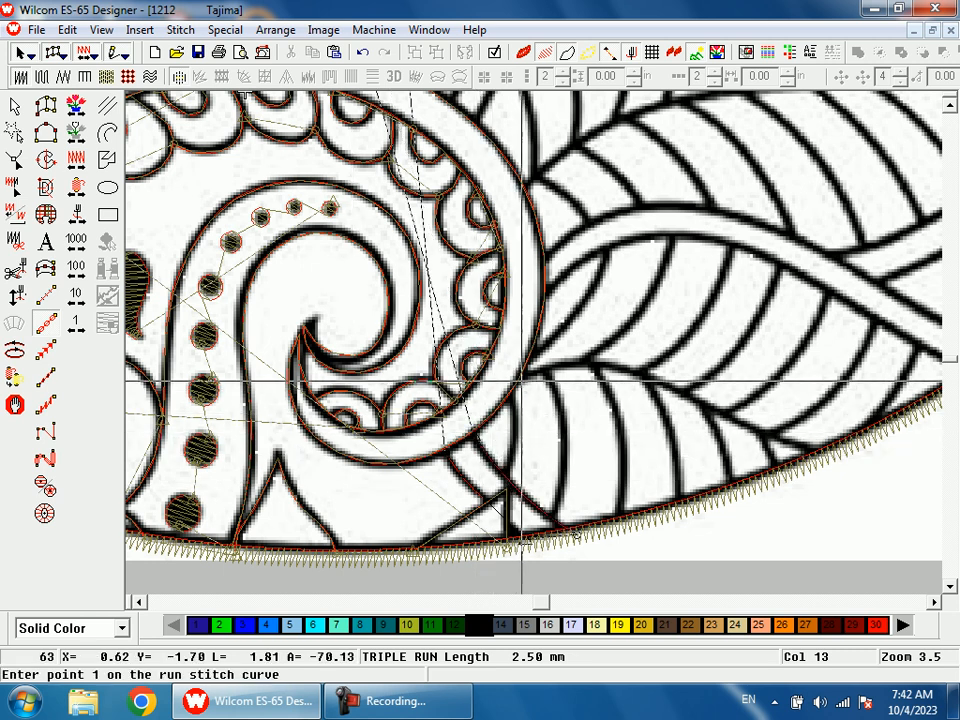
- Trace the center vein of the lowest leaf in Triple Run, from the spiral band to the circle's edge
click(520, 378)
click(605, 365)
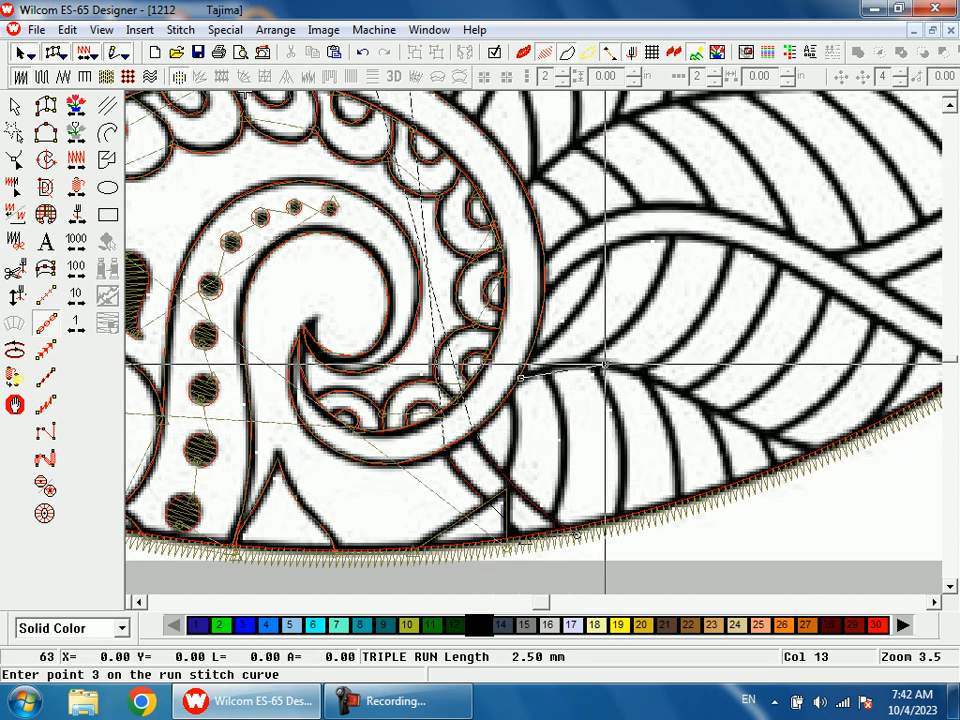
click(695, 401)
click(757, 430)
click(835, 447)
key(Return)
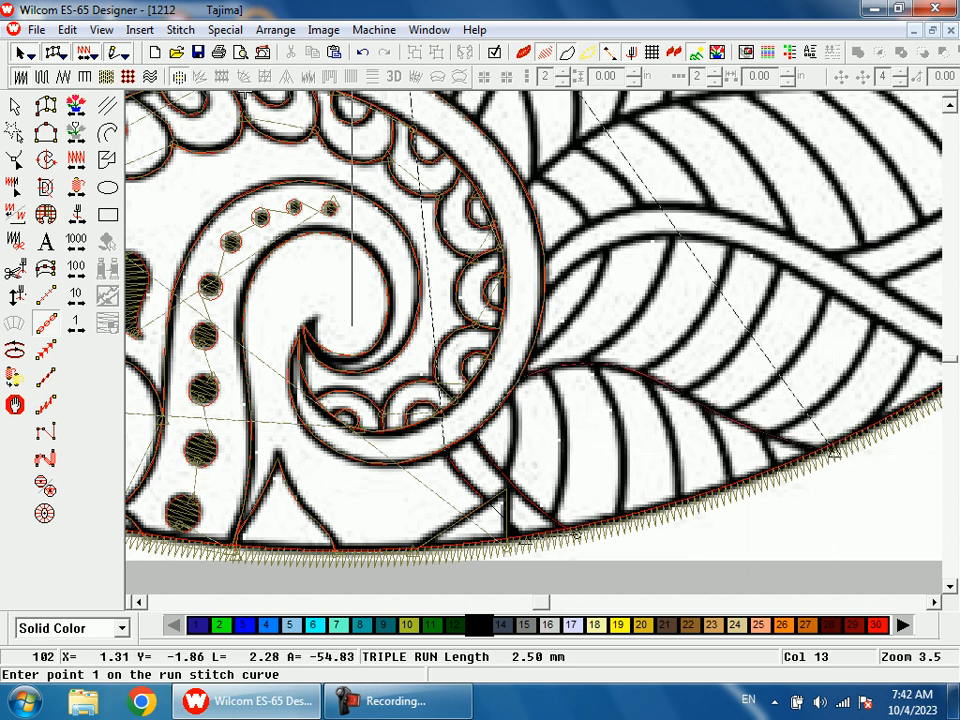
- Trace the two short ribs below the lowest leaf's center vein closest to its tip
click(762, 434)
click(740, 445)
key(Return)
click(720, 455)
click(712, 432)
click(705, 407)
key(Return)
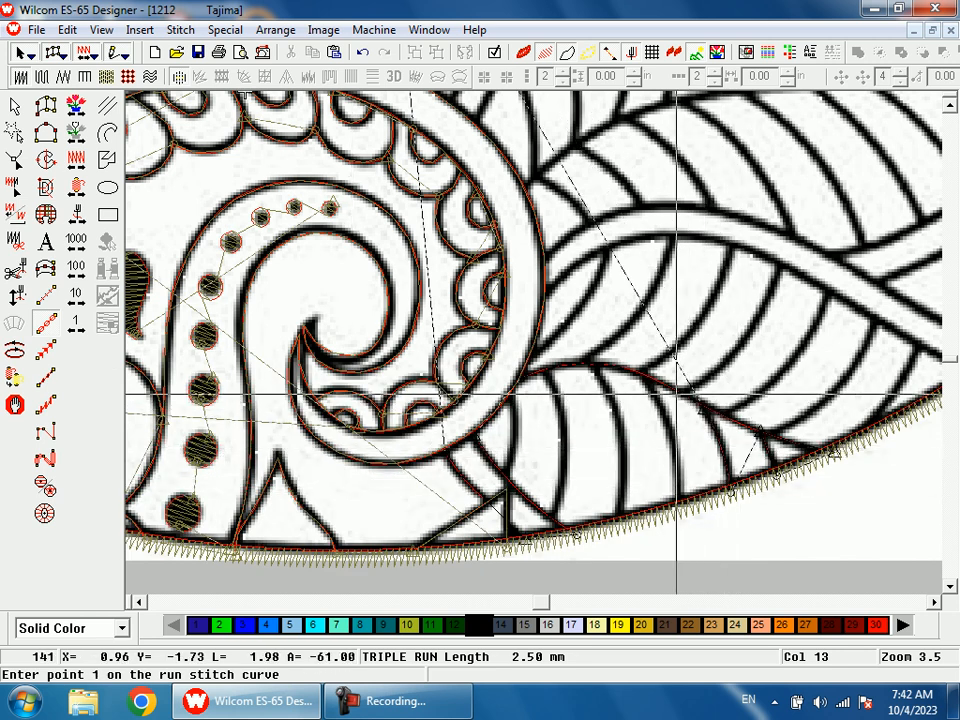
- Trace the two middle ribs between the lowest leaf's center vein and the circle's edge
click(644, 377)
click(671, 438)
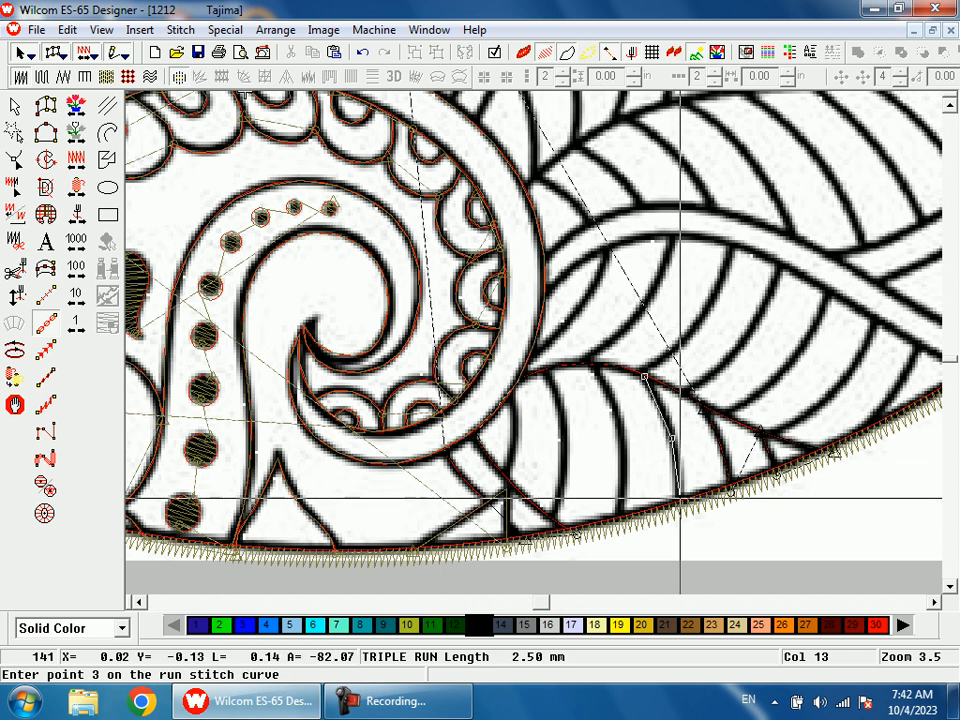
click(679, 502)
key(Return)
click(622, 523)
click(622, 452)
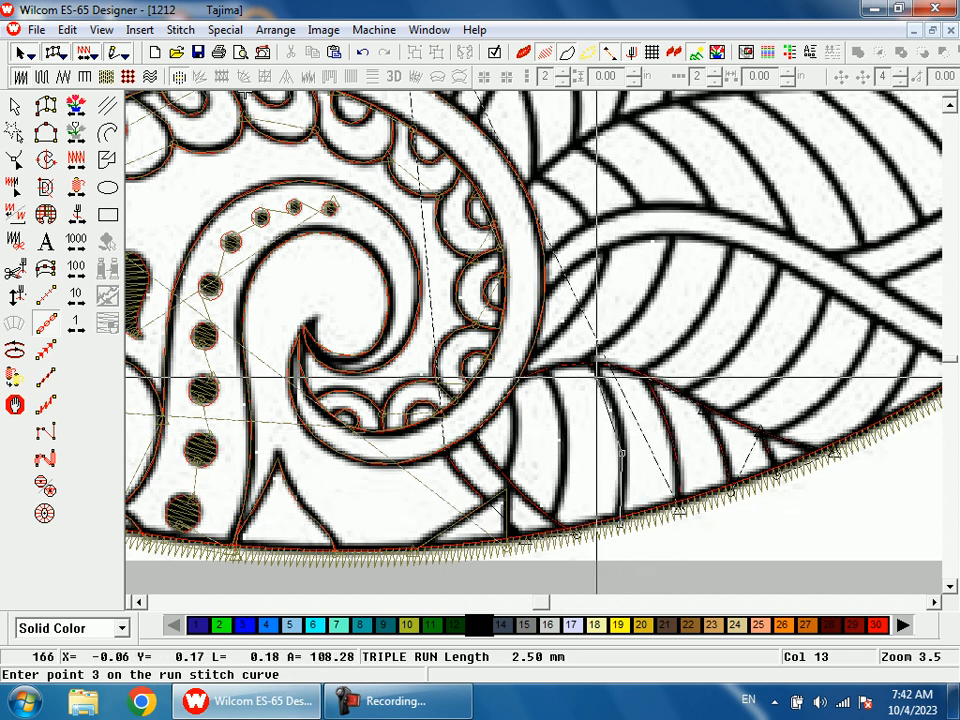
click(592, 385)
key(Return)
- Trace the last two ribs below the lowest leaf's center vein, nearest the spiral band
click(543, 370)
click(563, 445)
click(553, 513)
key(Return)
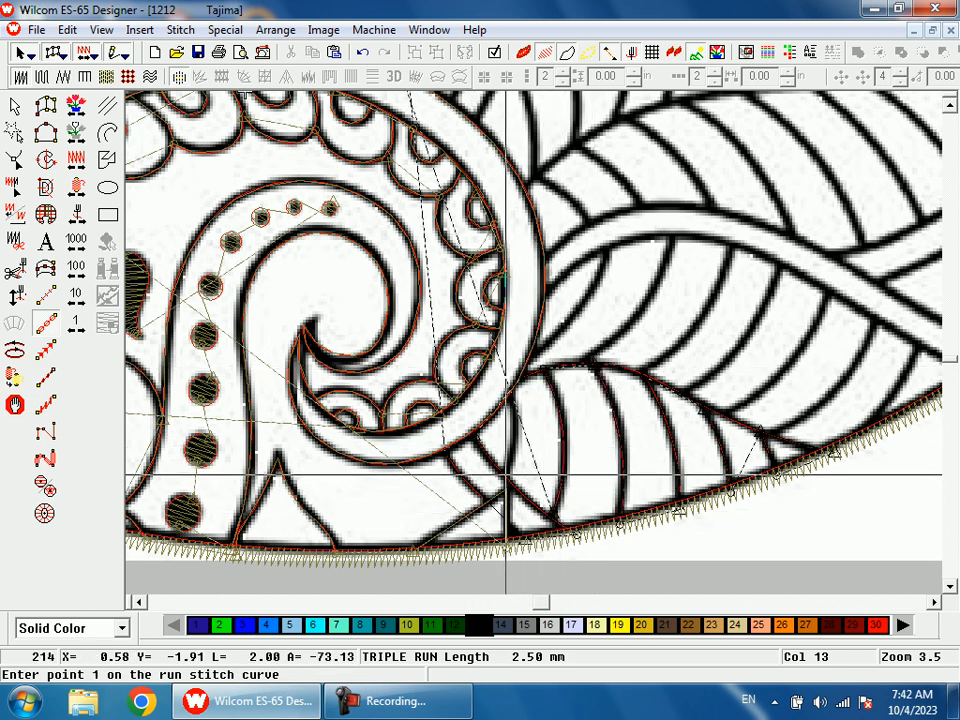
click(506, 475)
click(514, 432)
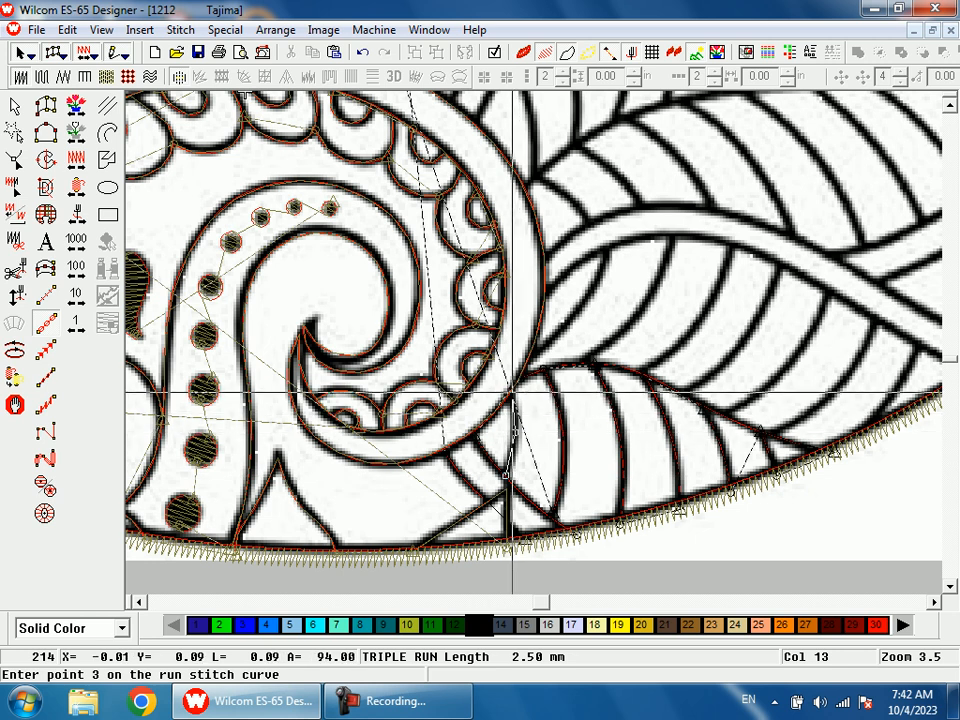
click(513, 392)
key(Return)
- Trace the first two curved ribs above the lowest leaf's center vein, starting from the spiral band
key(shift+z)
key(z)
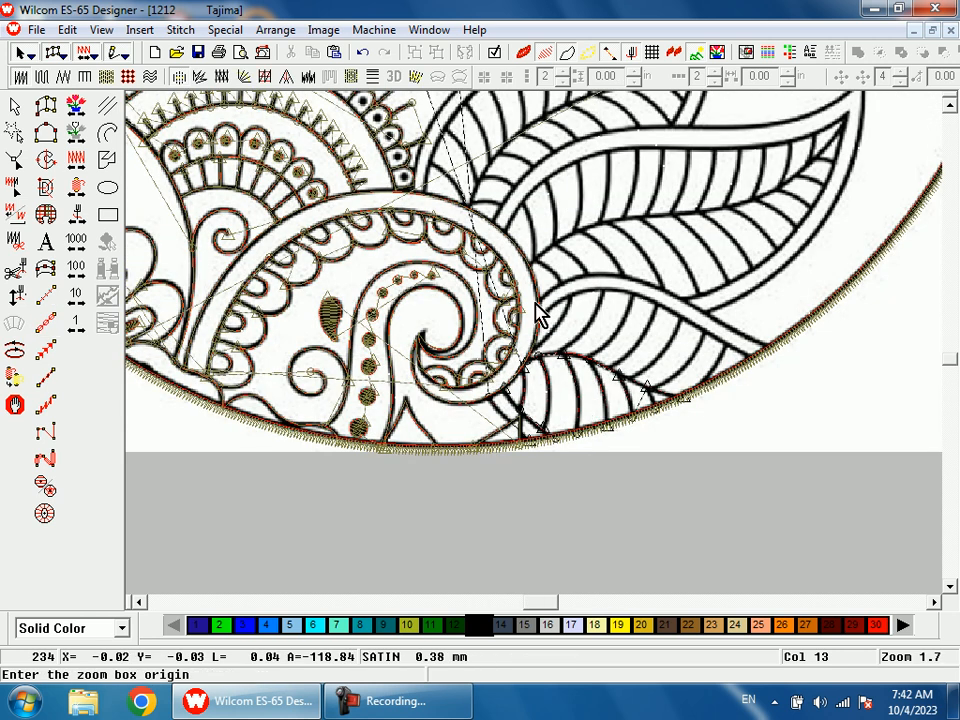
drag(568, 286, 655, 430)
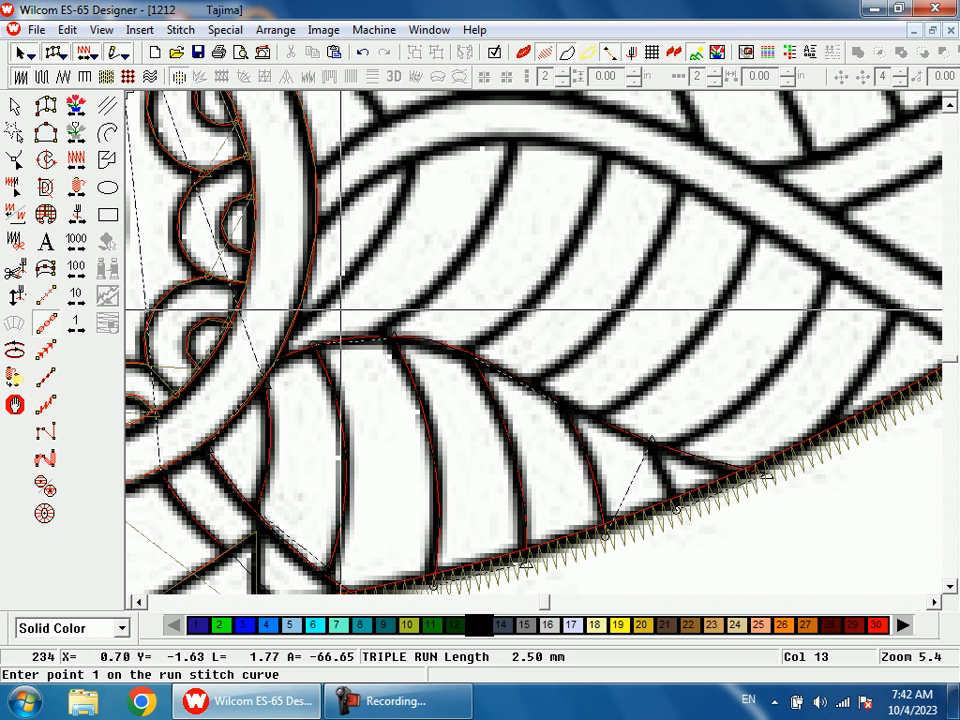
click(288, 333)
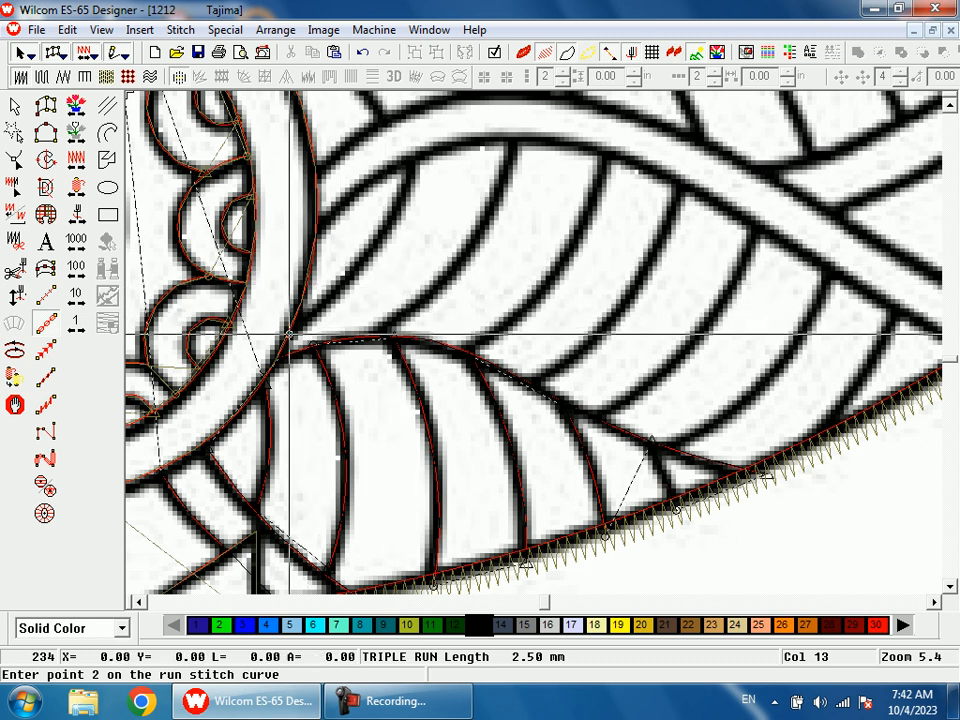
click(367, 255)
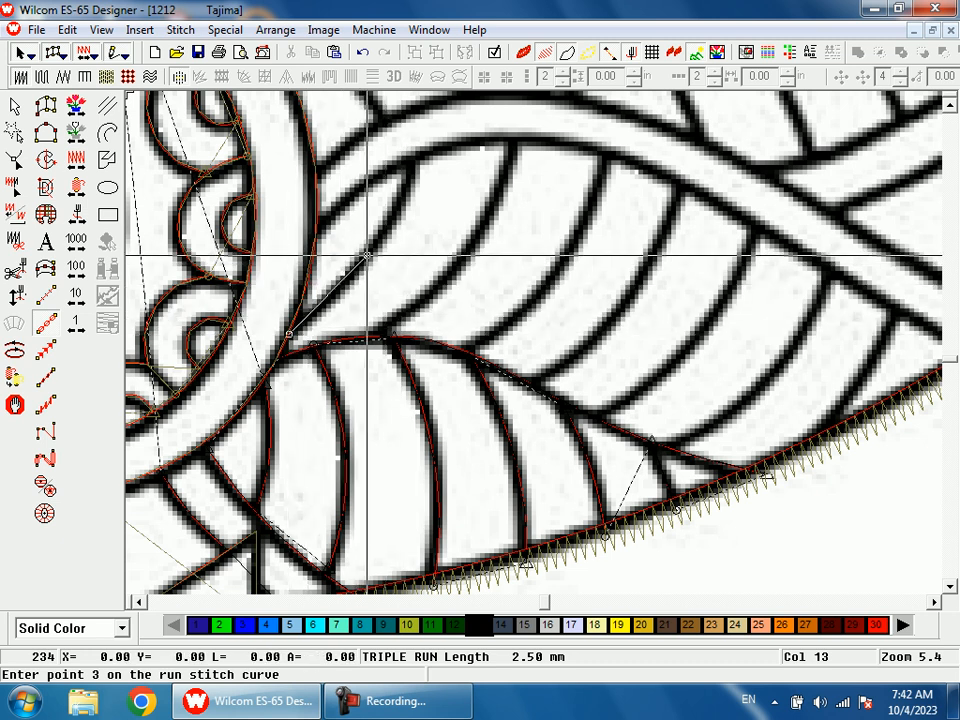
click(409, 153)
key(Return)
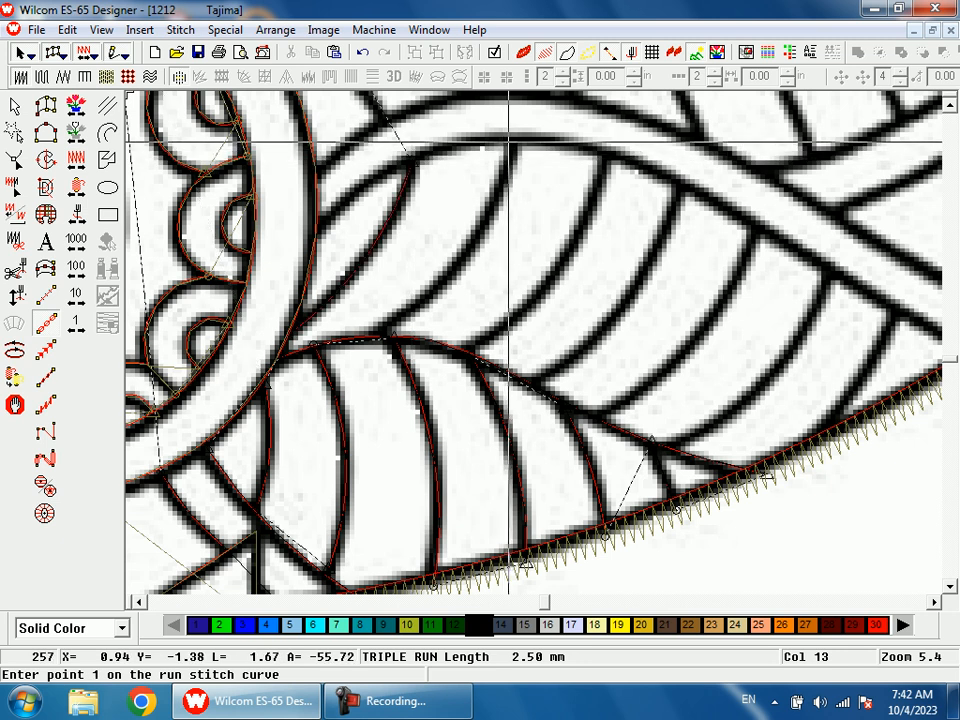
click(512, 143)
click(474, 238)
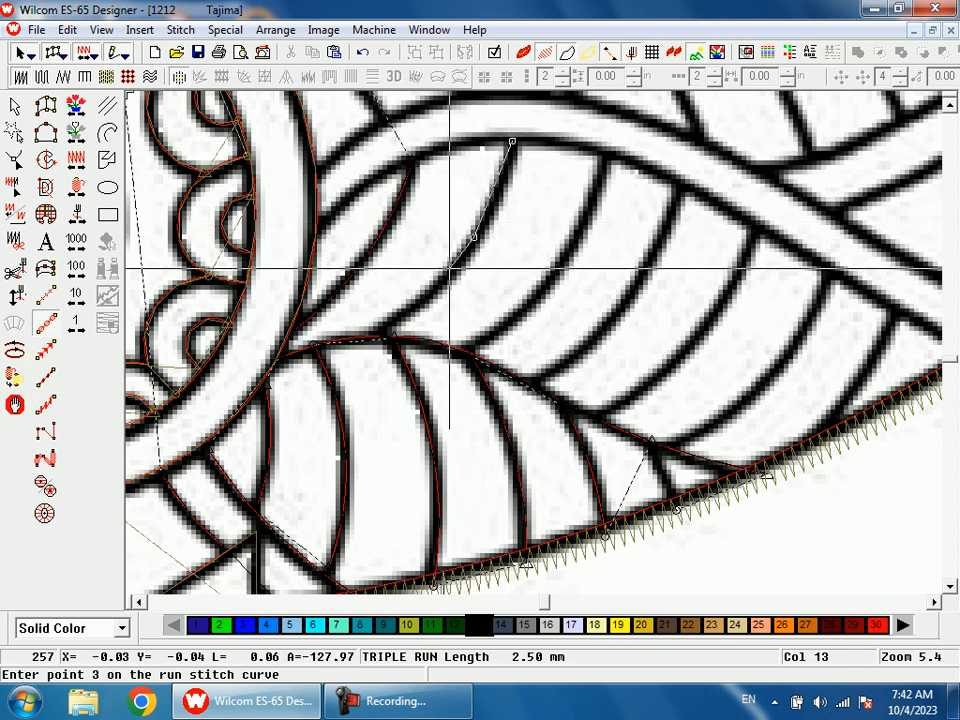
click(389, 330)
key(Return)
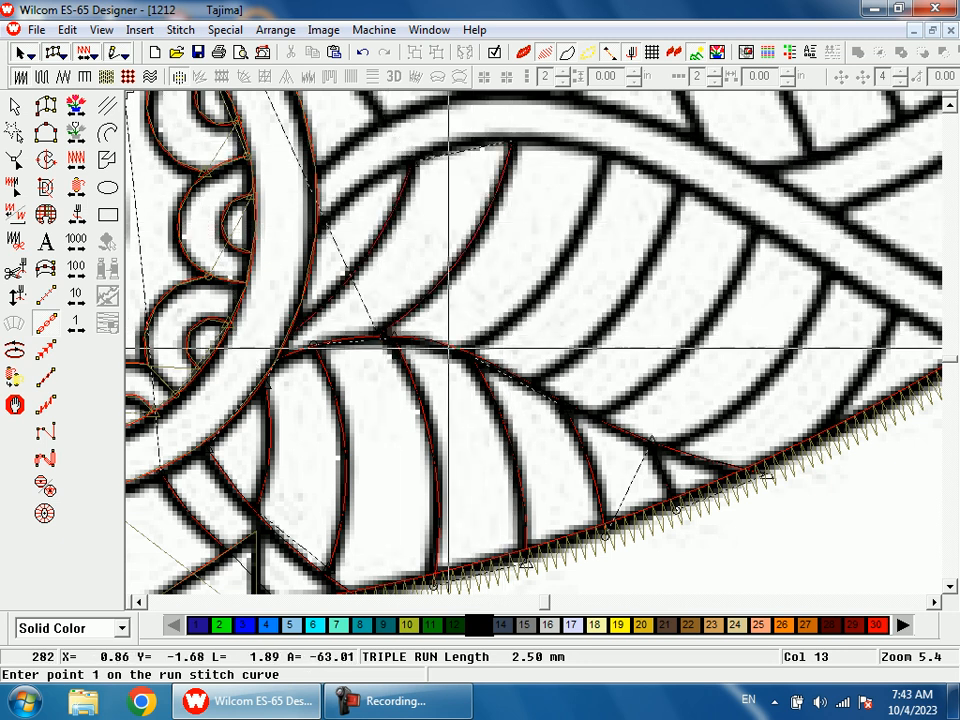
- Trace the third and fourth curved ribs above the lowest leaf's center vein
click(465, 349)
click(550, 275)
click(605, 158)
key(Return)
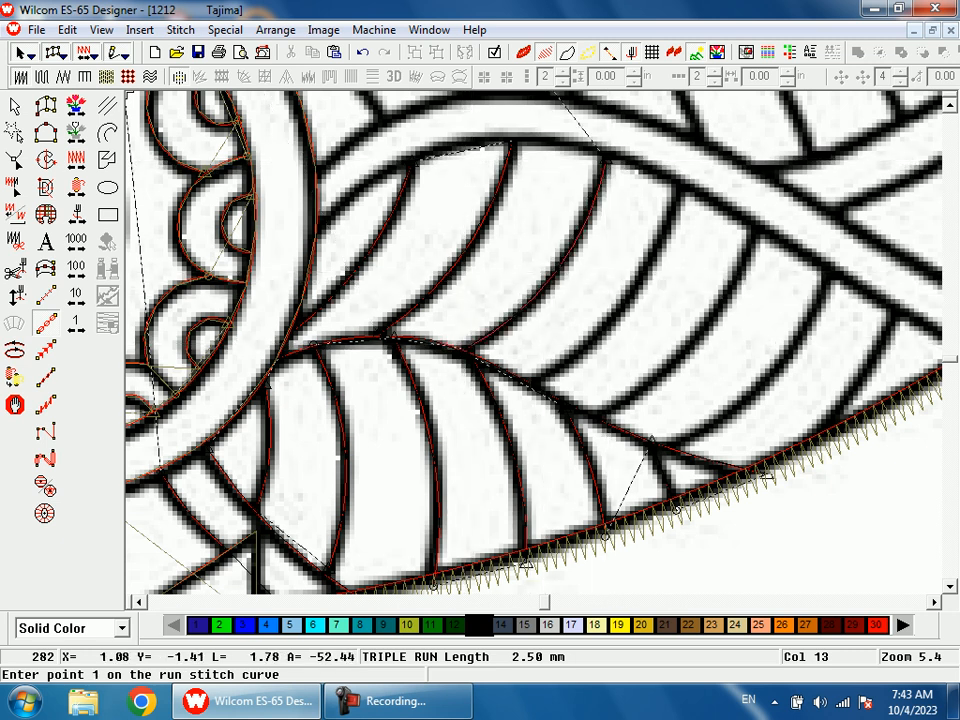
click(680, 187)
click(630, 290)
click(530, 383)
key(Return)
- Trace the remaining three curved ribs on the upper half of the lowest leaf, ending near its tip
click(597, 416)
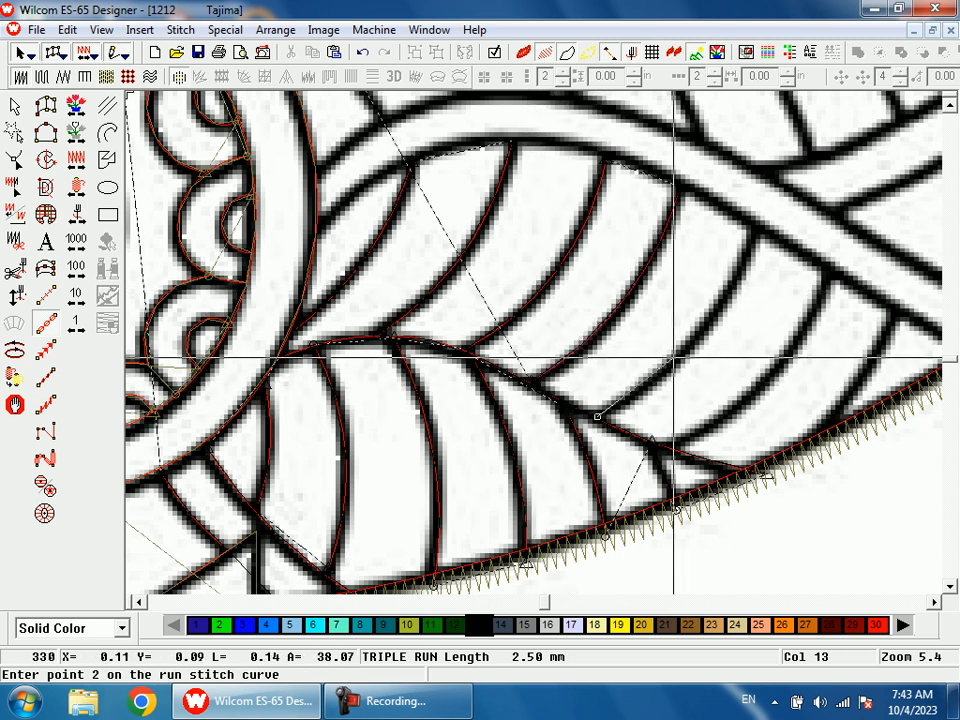
click(682, 345)
click(760, 240)
key(Return)
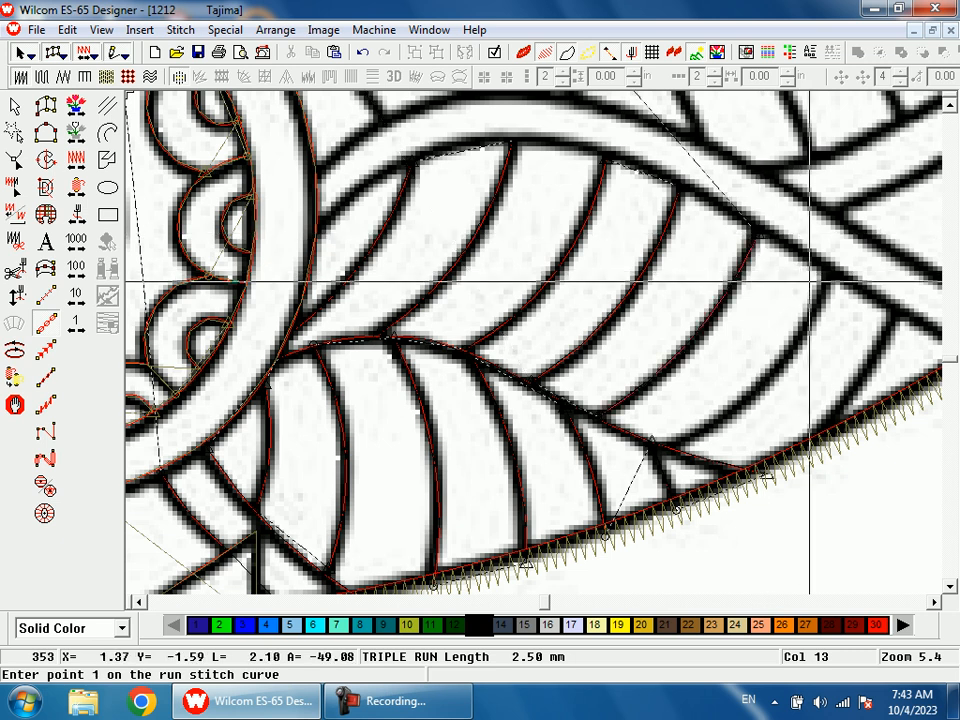
click(826, 275)
click(778, 367)
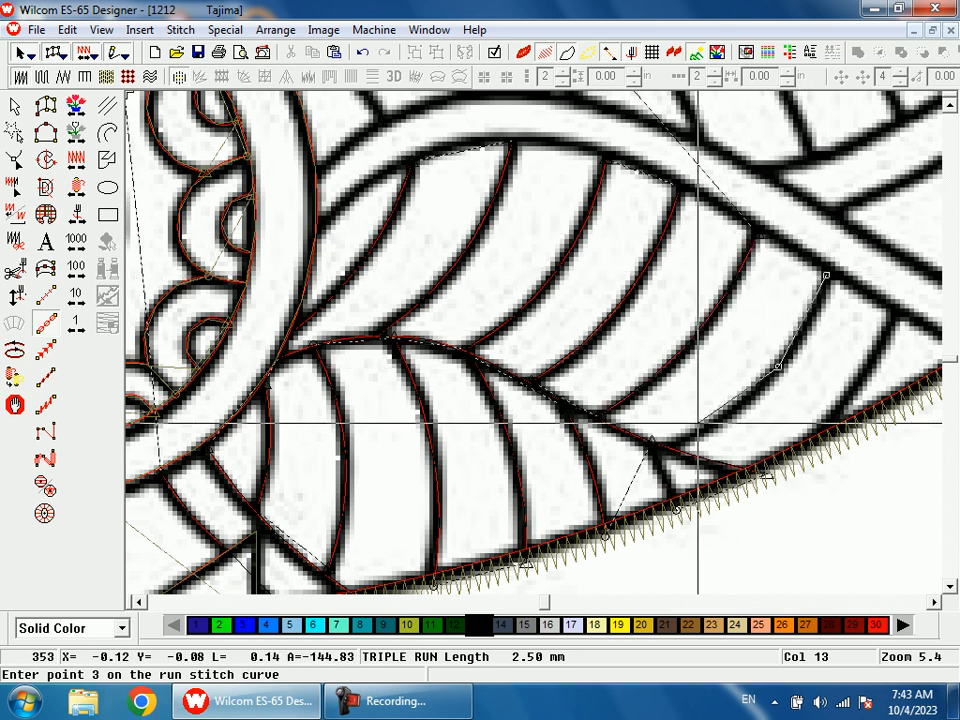
click(671, 441)
key(Return)
click(809, 443)
click(862, 378)
click(895, 316)
key(Return)
- Trace the inner line of the lowest leaf's upper border from the circle's edge back to the spiral band
key(shift+z)
key(shift+z)
key(b)
drag(444, 246, 656, 376)
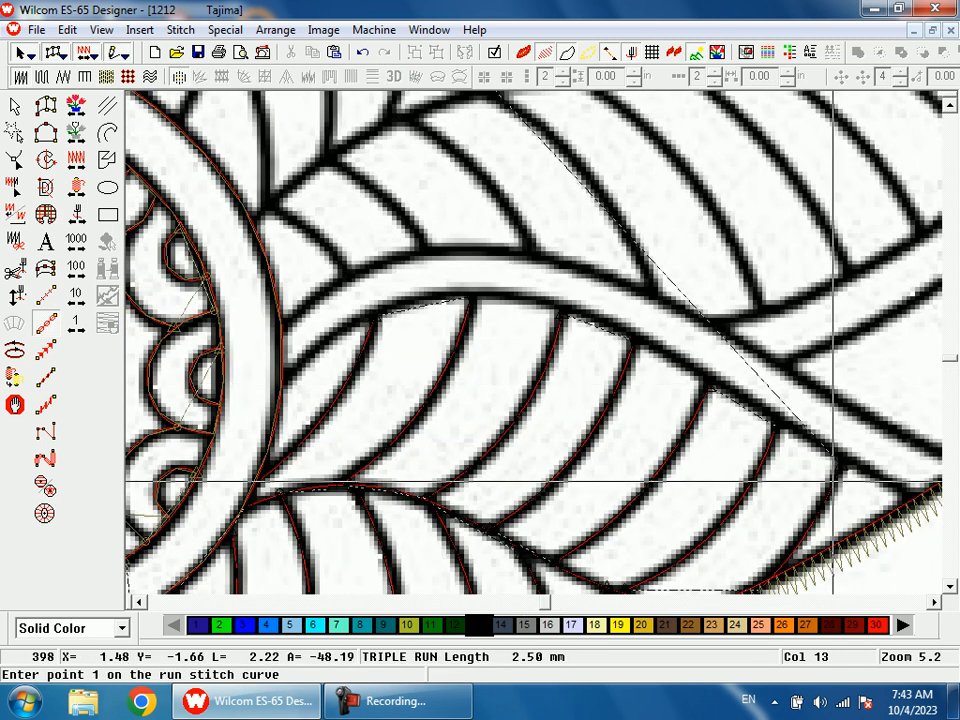
click(920, 499)
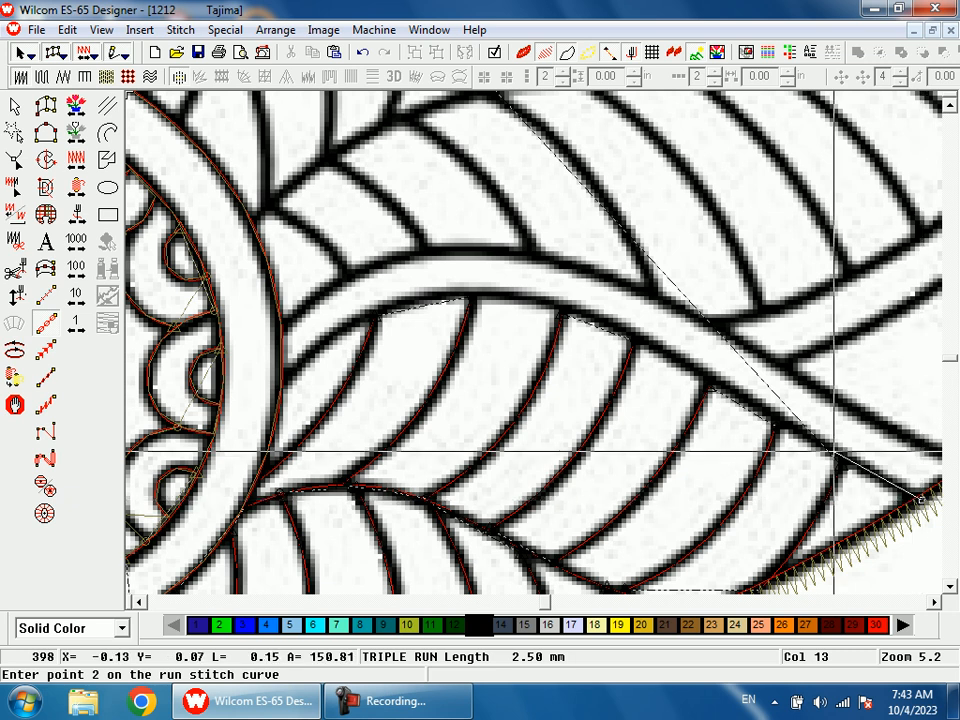
click(827, 448)
click(708, 377)
click(594, 318)
click(481, 295)
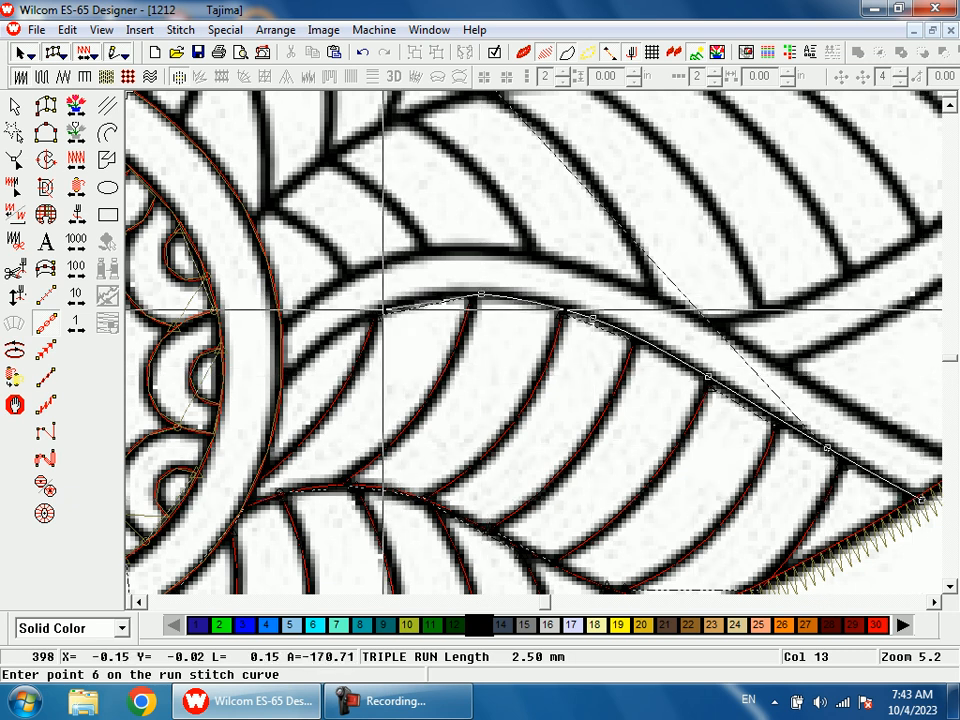
click(382, 312)
click(283, 379)
key(Return)
- Trace the outer line of the lowest leaf's upper border from the spiral band to the circle's edge
click(280, 322)
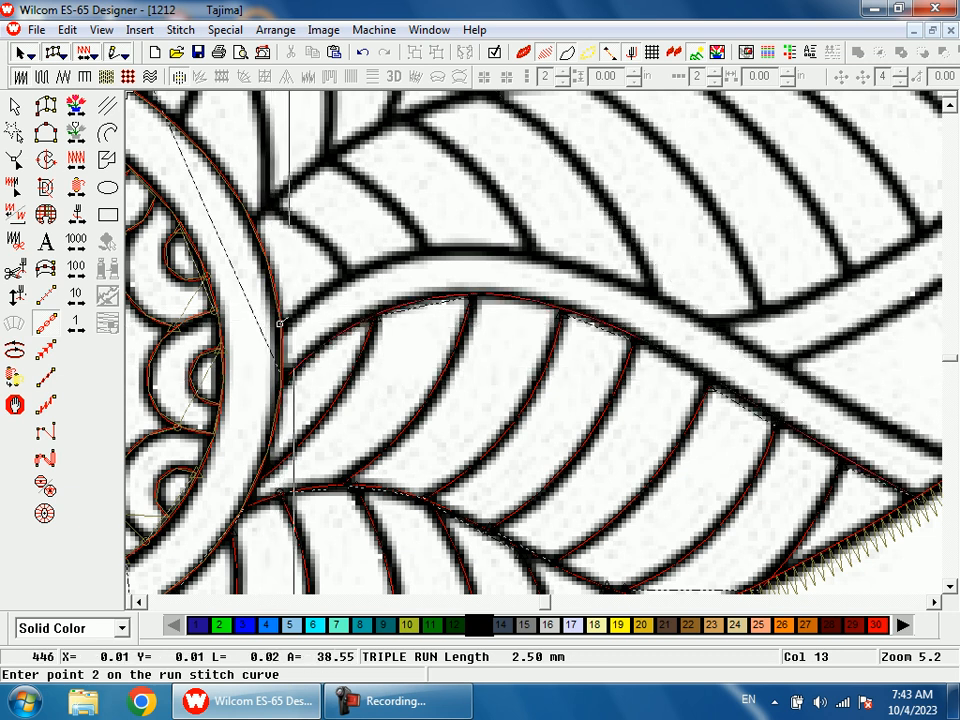
click(345, 272)
click(505, 250)
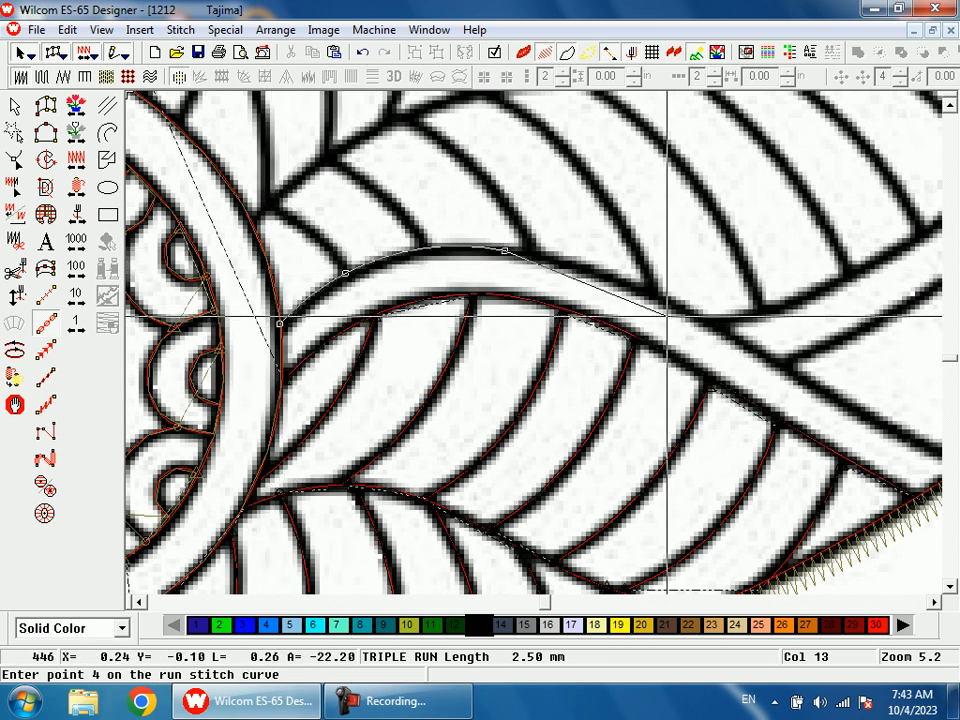
click(673, 307)
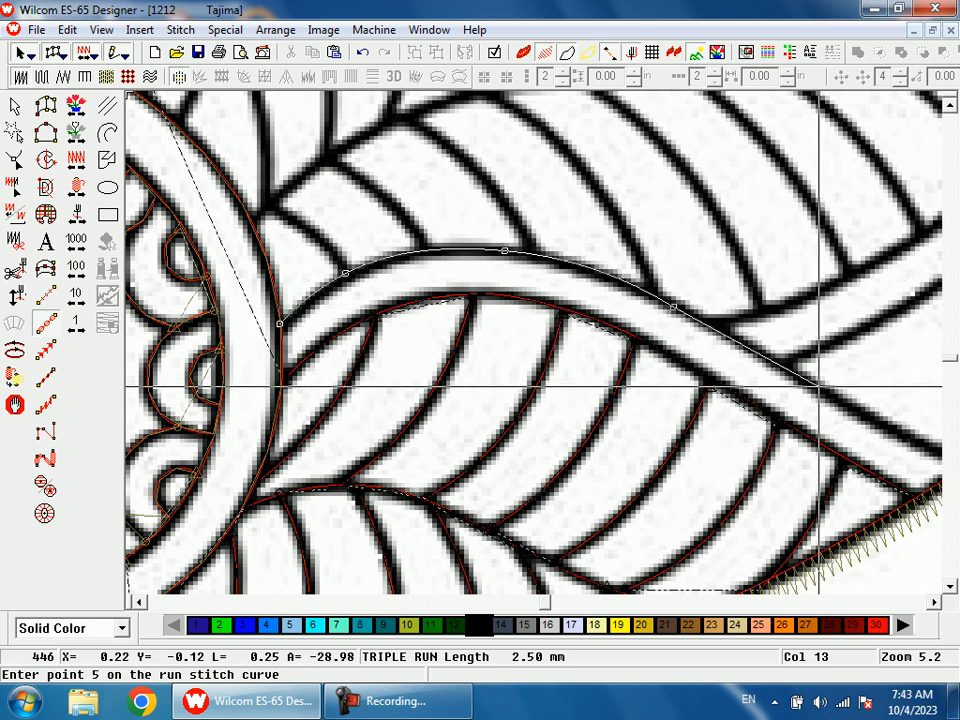
click(818, 385)
click(707, 377)
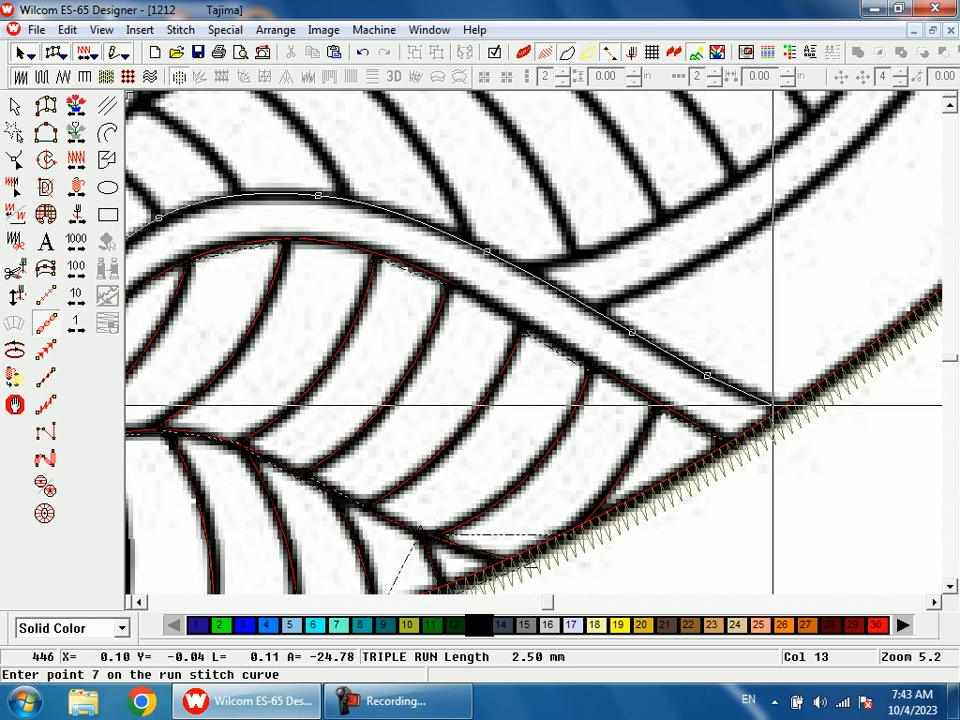
click(789, 407)
key(Return)
- Finish the outer line of the lowest leaf's upper border and move the current stitch position to the start of the design
scroll(606, 250, down, 2)
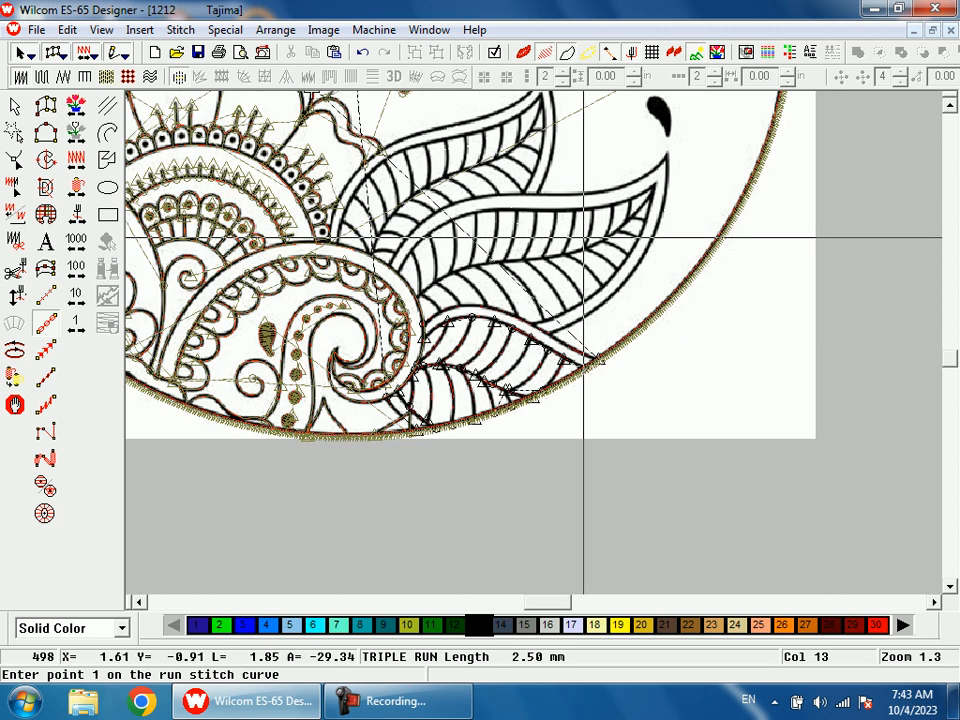
key(z)
drag(370, 190, 690, 385)
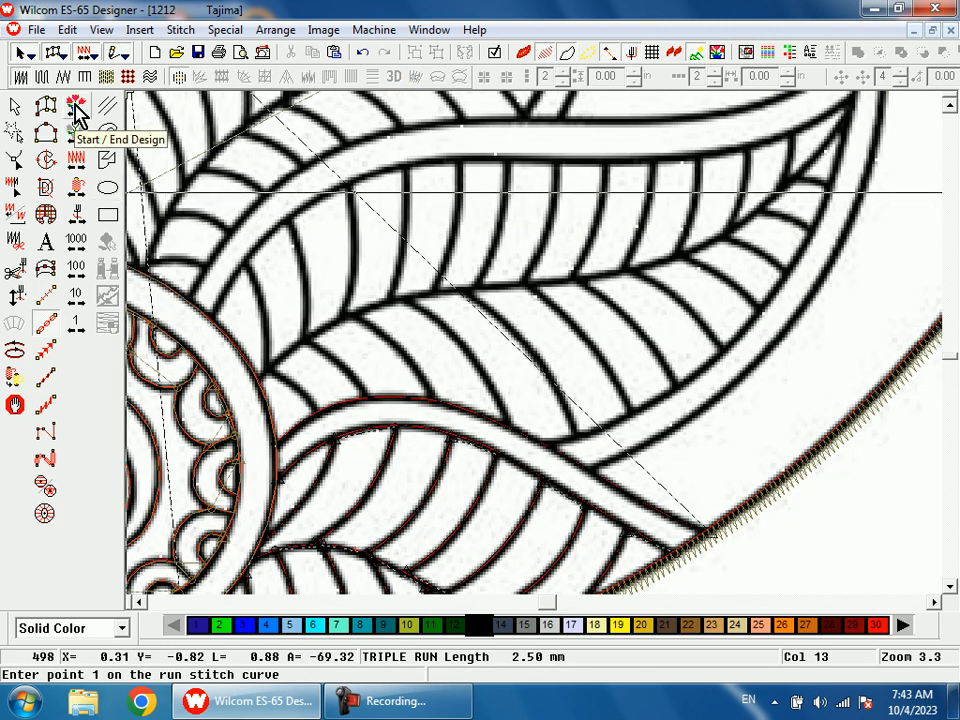
key(shift+z)
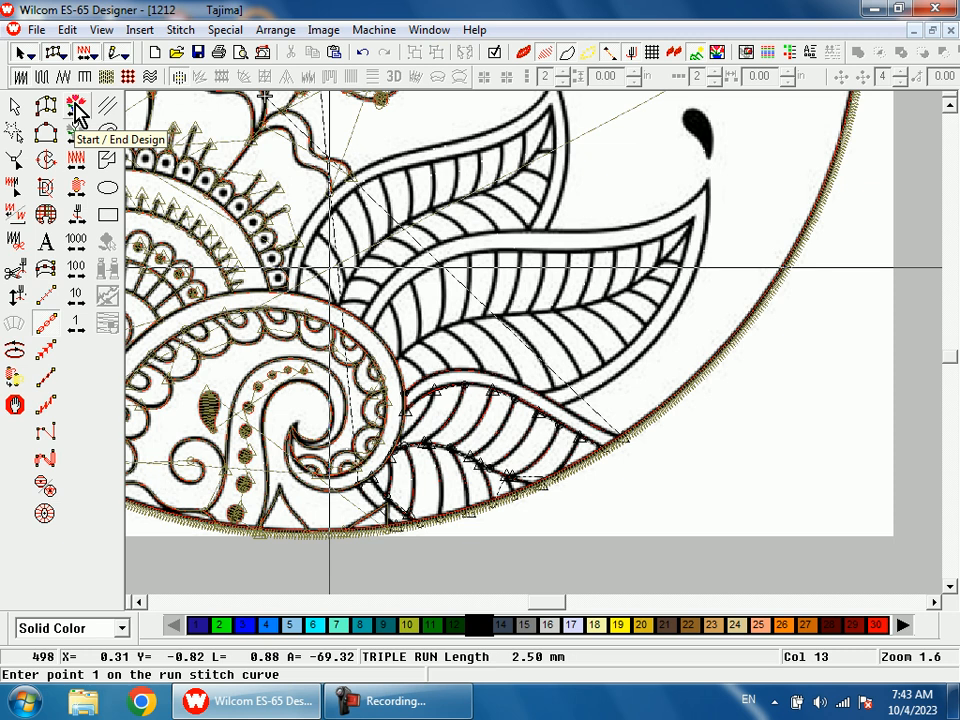
click(77, 113)
key(shift+z)
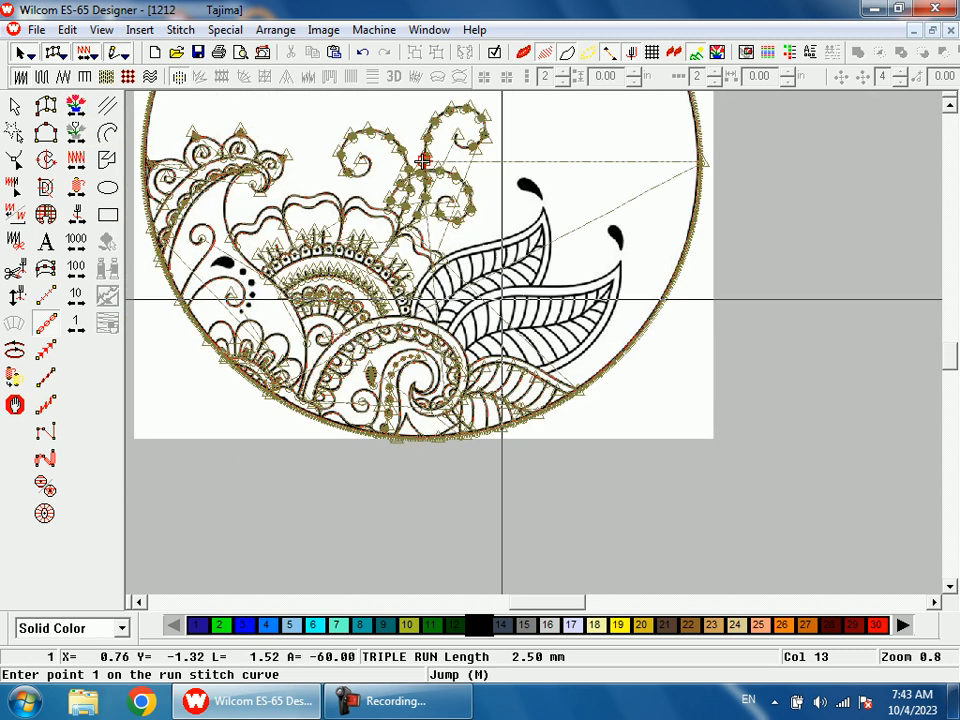
drag(515, 322, 574, 382)
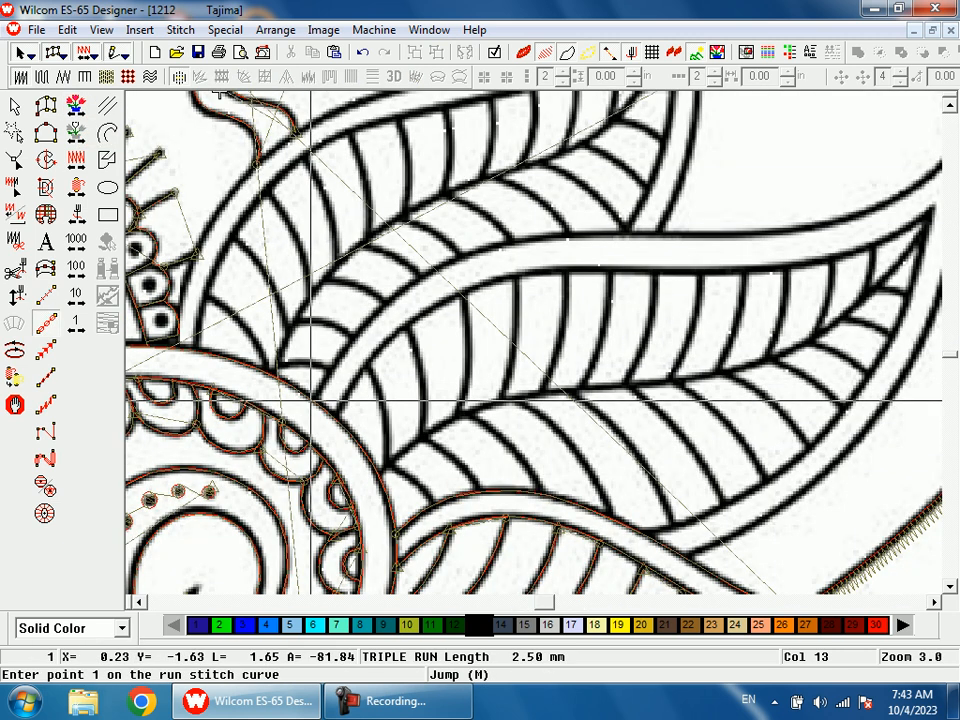
- Trace the middle leaf's outer outline from the spiral band around the leaf tip and down to the lowest leaf's border
click(313, 400)
click(376, 313)
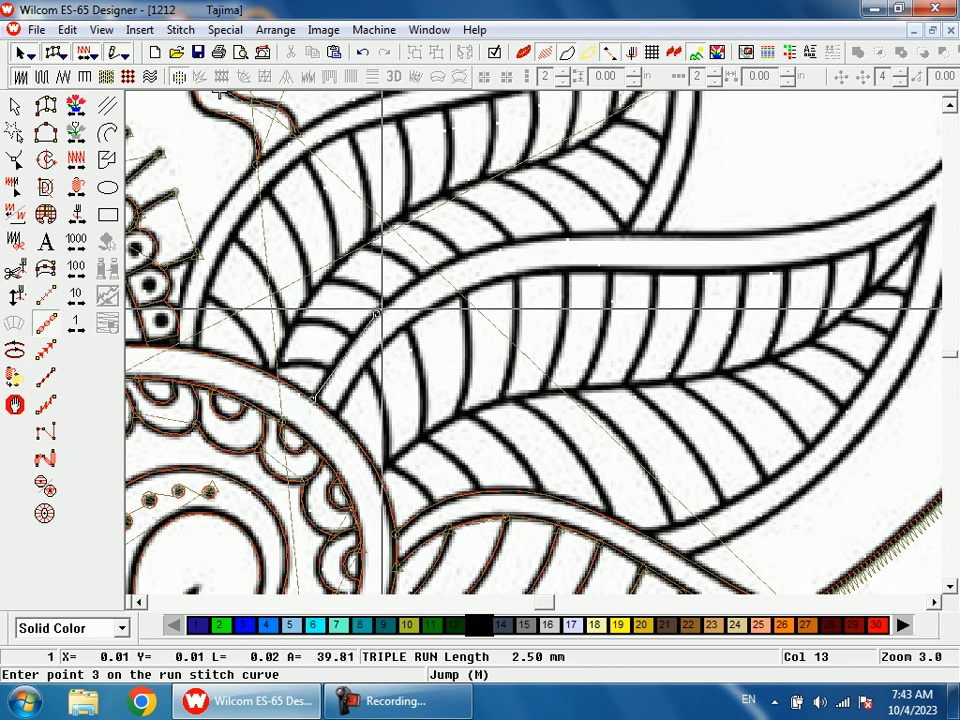
click(490, 247)
click(641, 238)
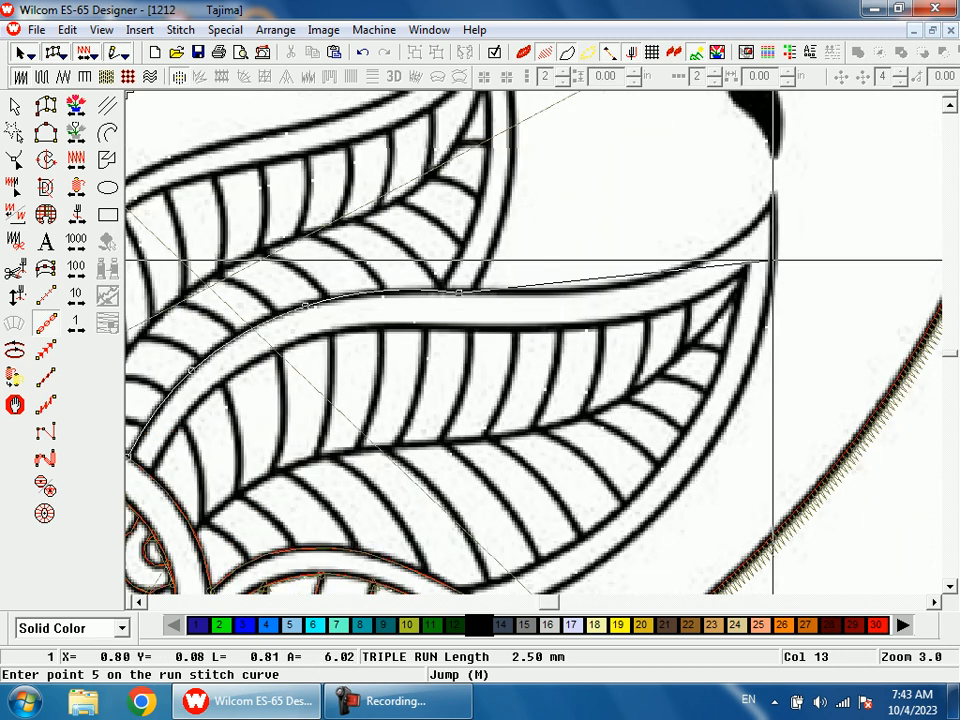
click(588, 290)
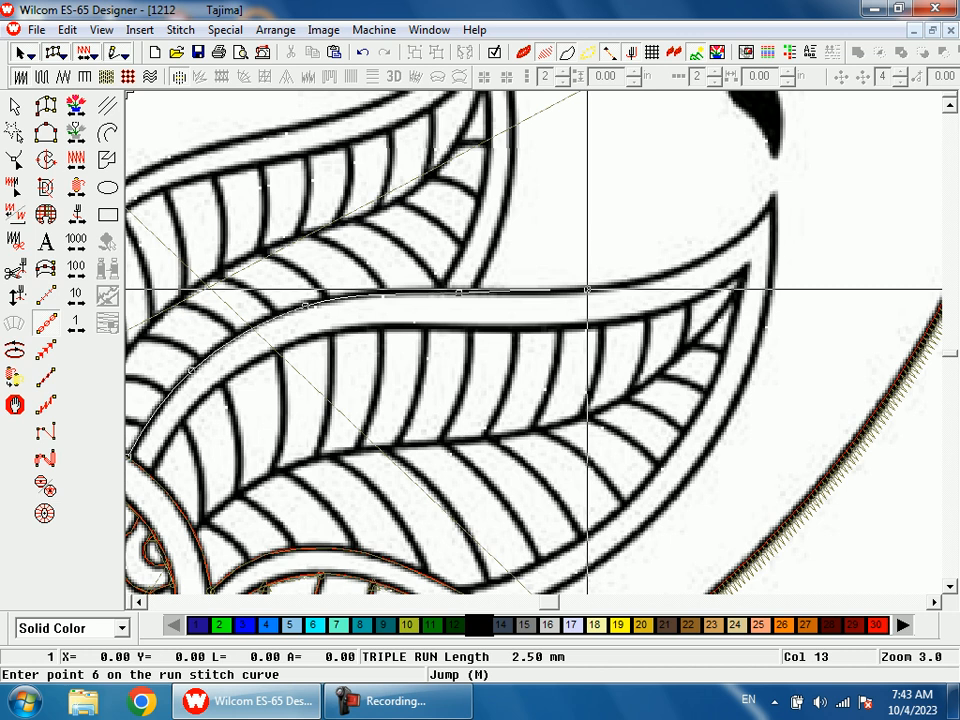
click(698, 261)
click(772, 203)
click(760, 338)
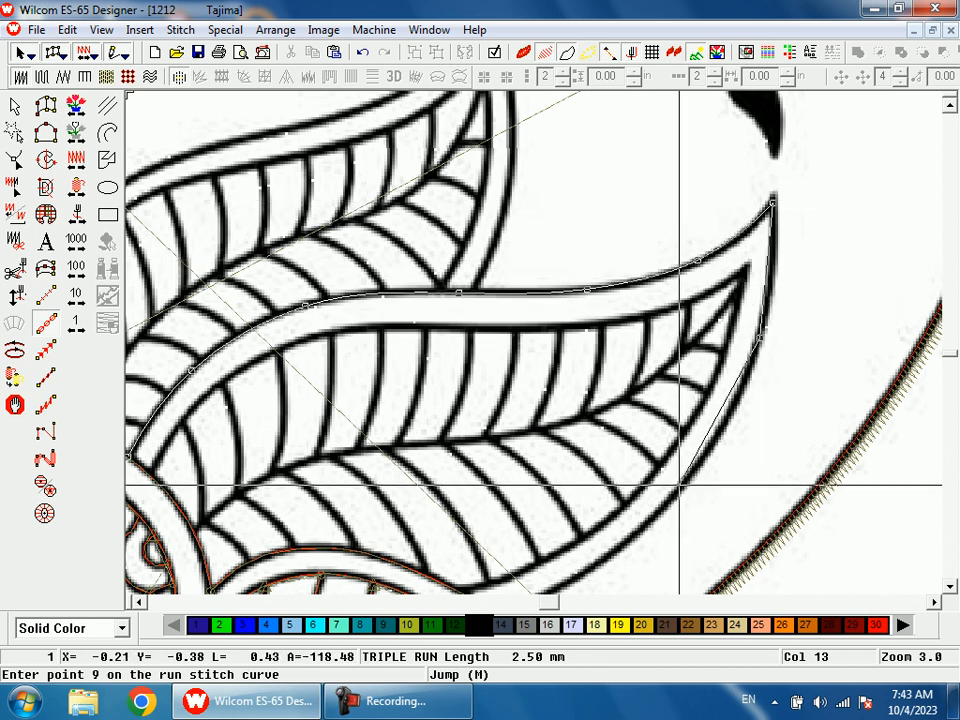
click(680, 487)
click(555, 456)
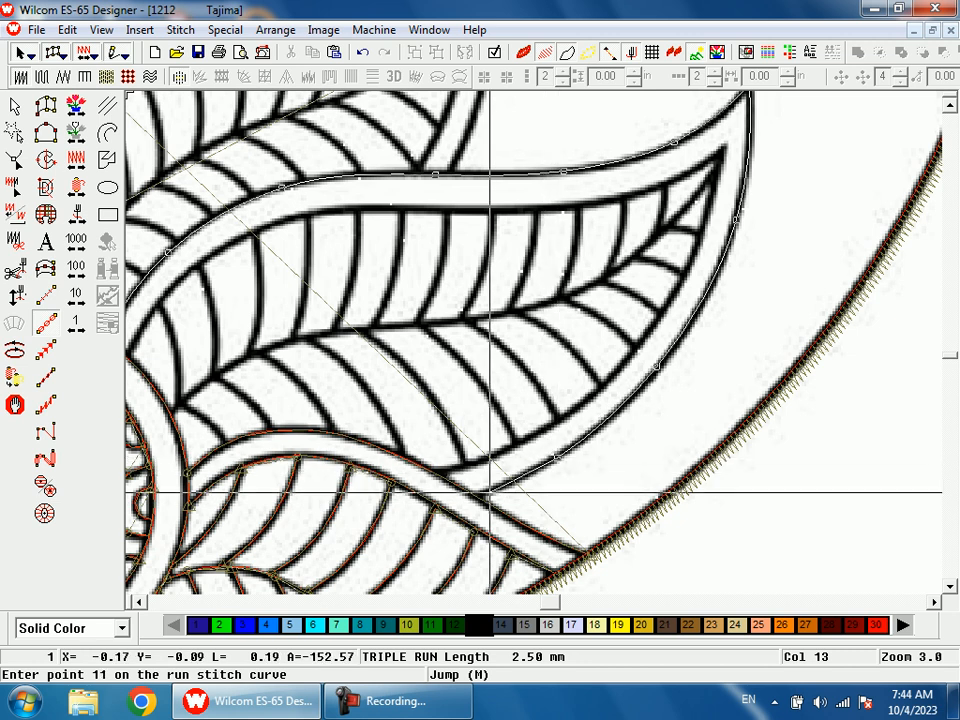
- Trace the middle leaf's inner outline from the lowest leaf's border around the inner tip and back to the spiral band
click(433, 470)
click(556, 417)
click(659, 316)
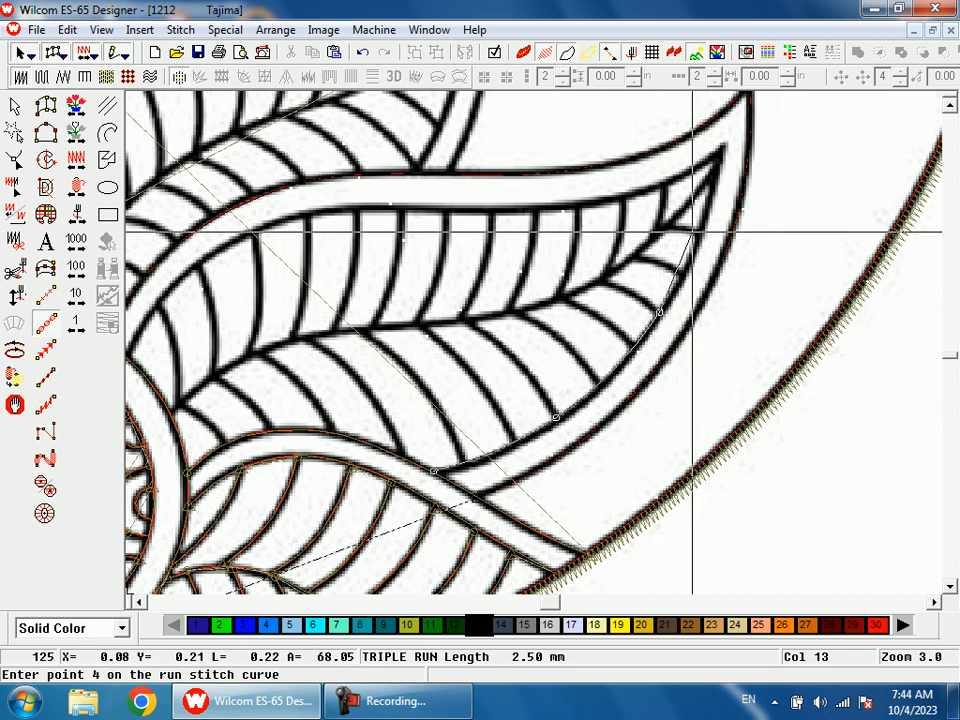
click(721, 147)
click(651, 189)
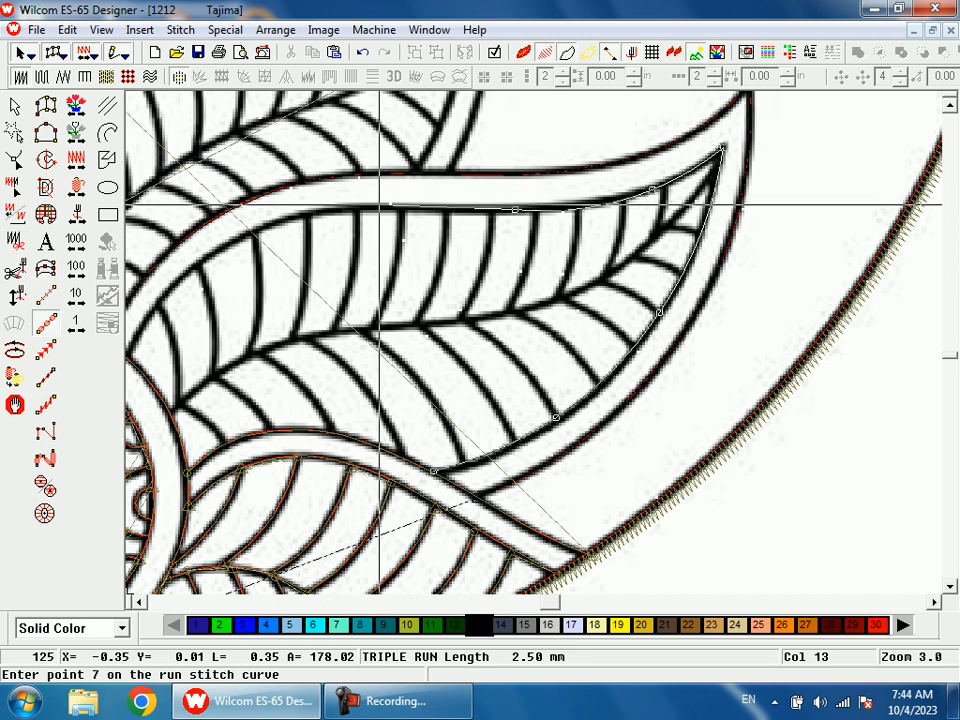
click(375, 208)
click(277, 223)
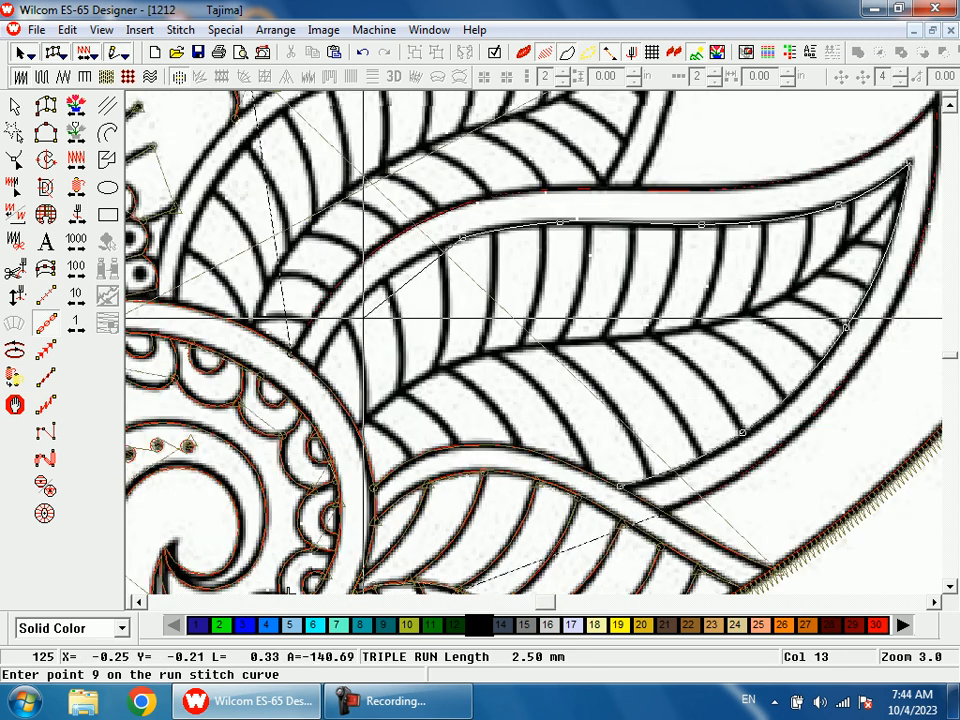
click(372, 292)
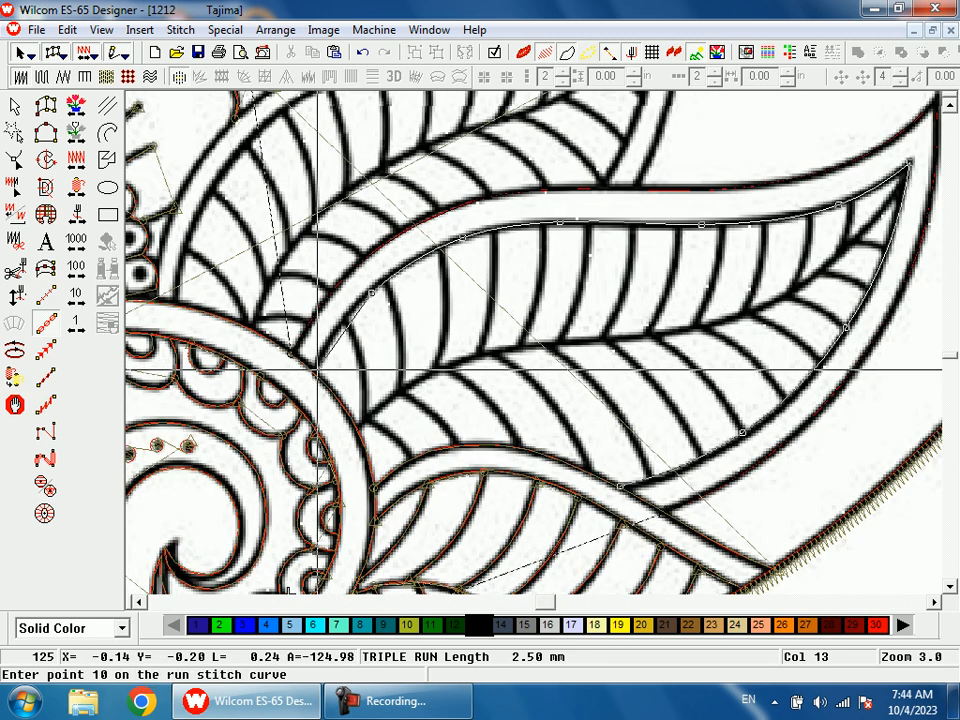
key(Return)
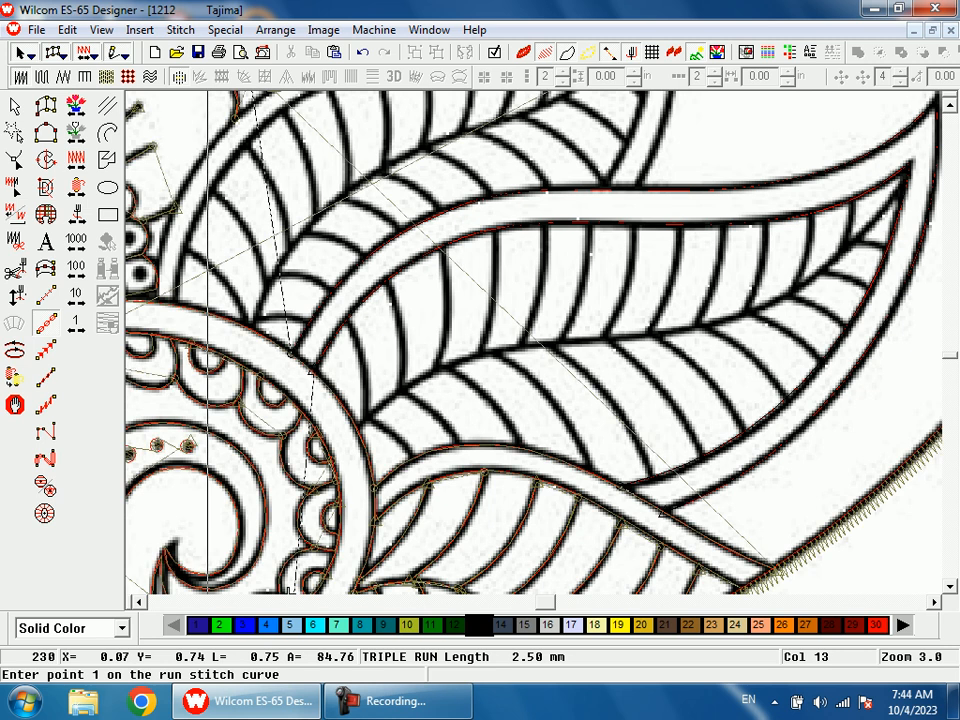
- Trace the middle leaf's center vein from the spiral band to the inner tip
click(358, 428)
click(430, 373)
click(562, 343)
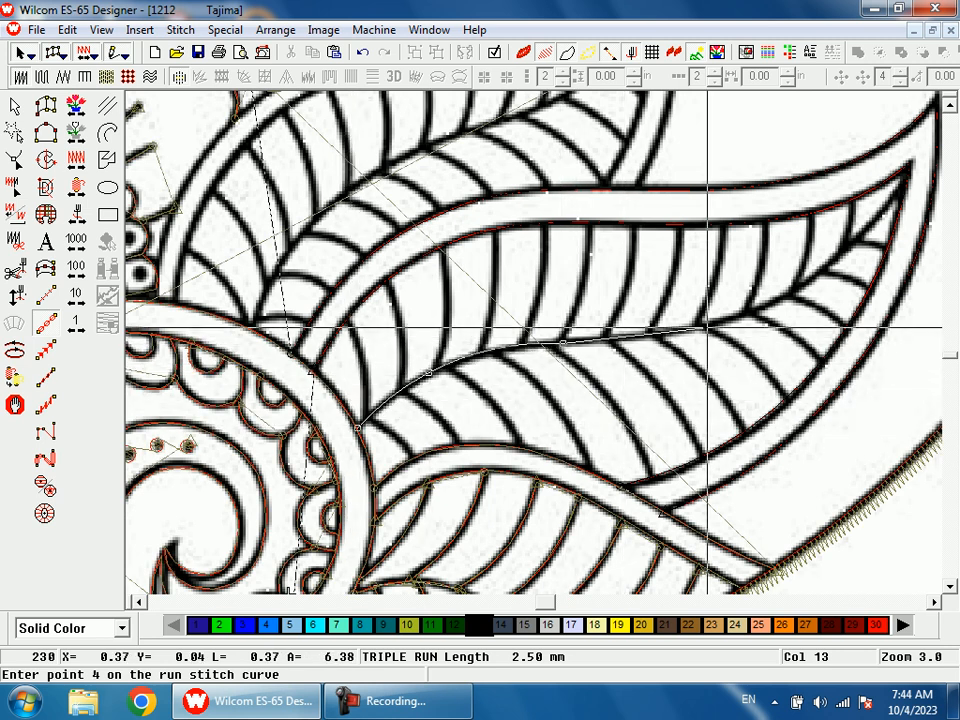
click(707, 326)
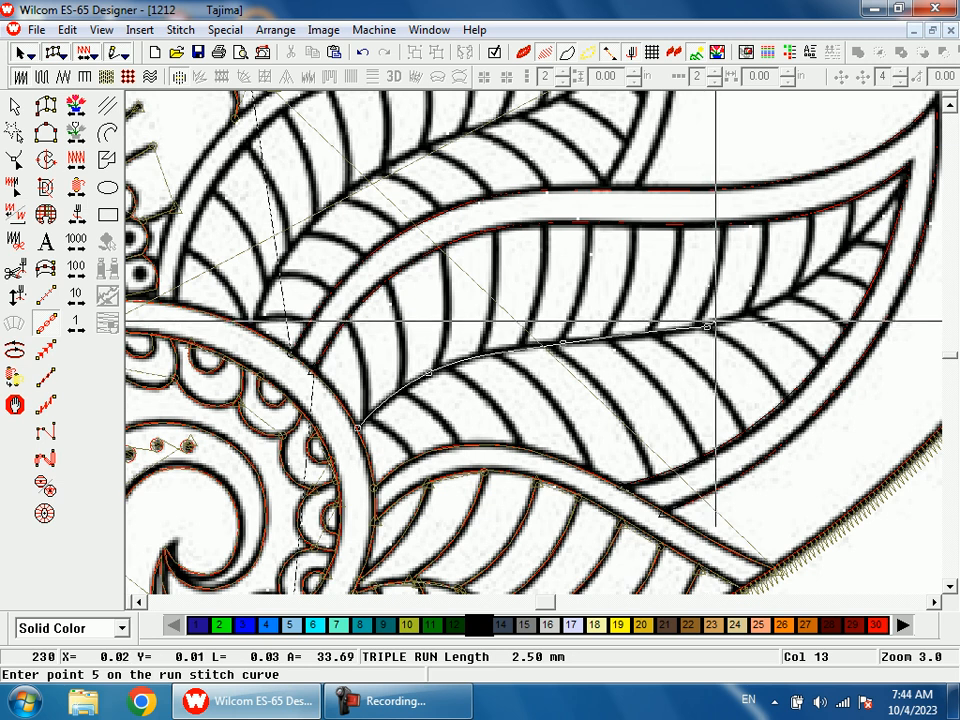
click(826, 268)
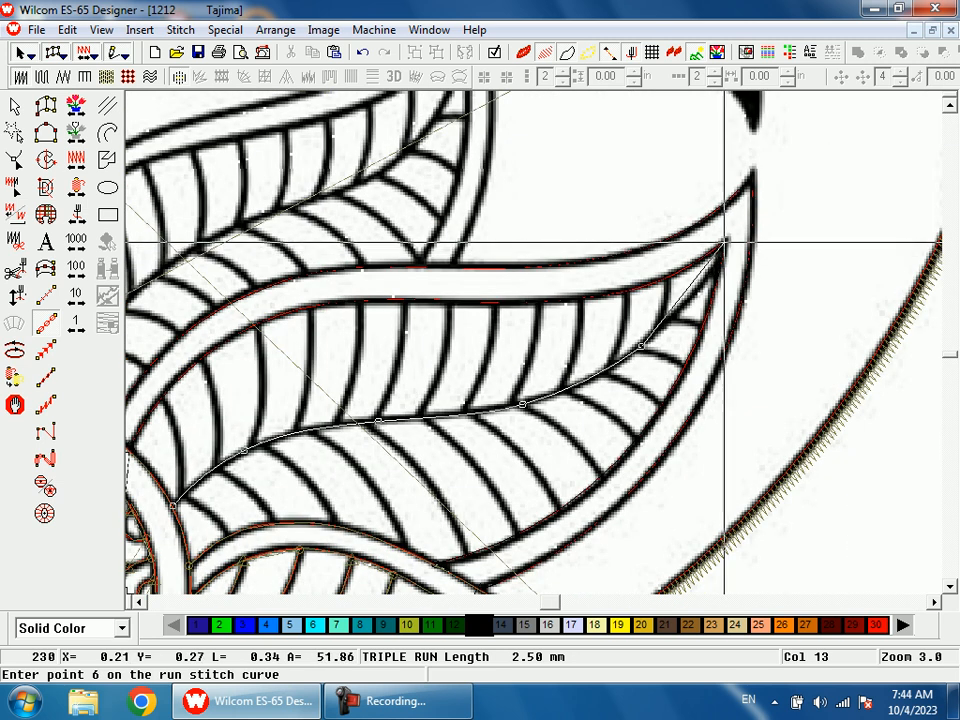
click(728, 245)
key(Return)
- Trace the short rib nearest the middle leaf's tip on each side of the center vein
click(671, 322)
click(696, 326)
click(703, 330)
key(Return)
click(652, 334)
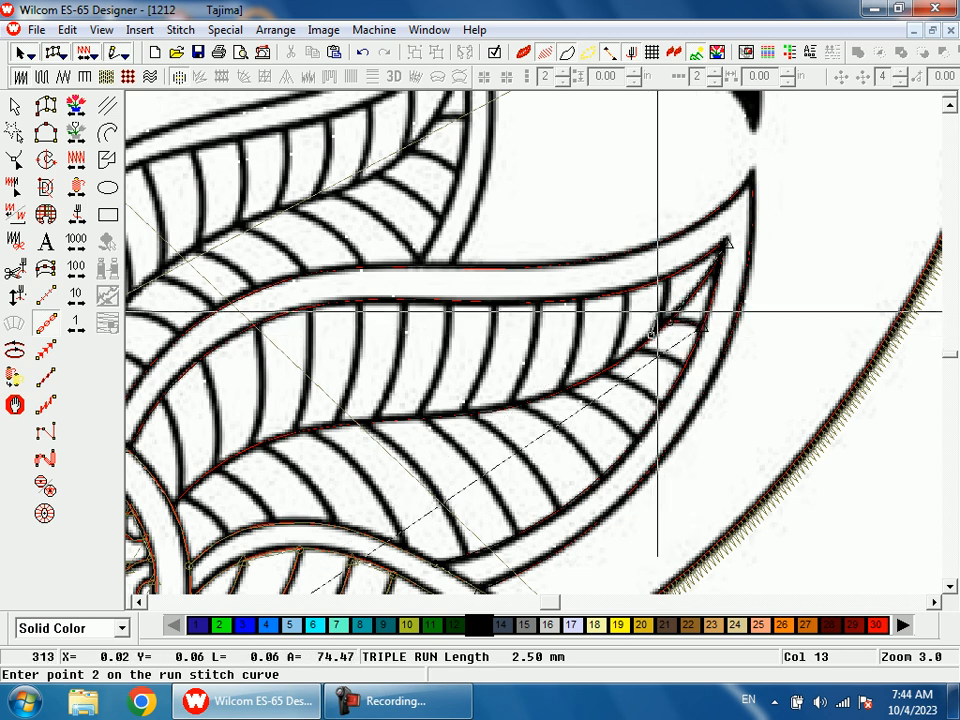
click(664, 303)
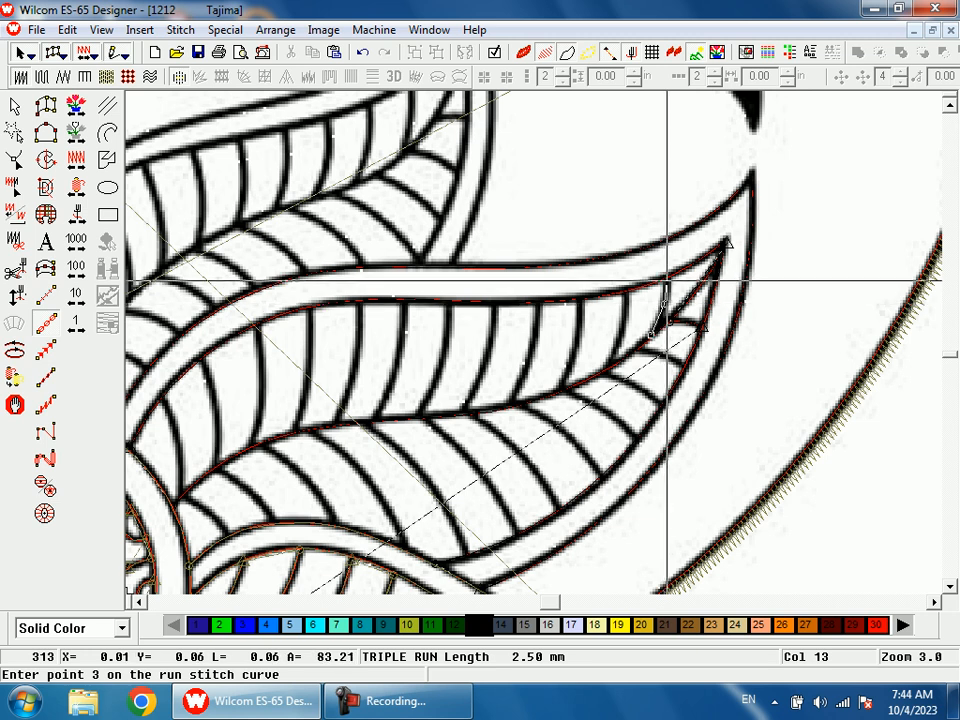
key(Return)
- Trace the second and third ribs from the tip below the middle leaf's center vein
click(636, 350)
click(664, 354)
click(664, 354)
key(Return)
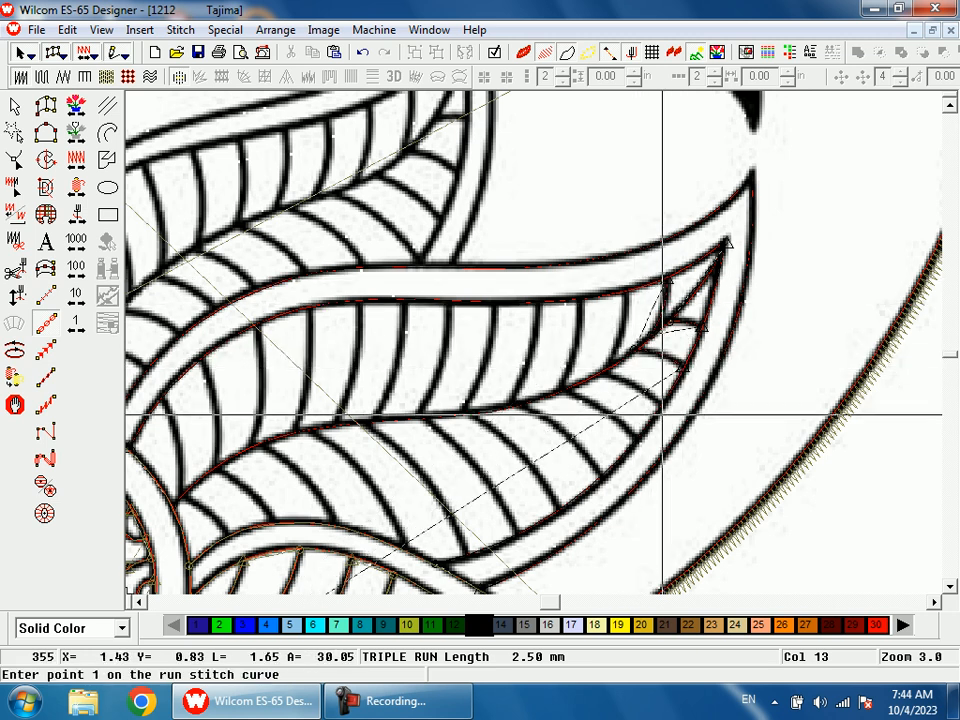
click(660, 404)
click(628, 383)
key(Return)
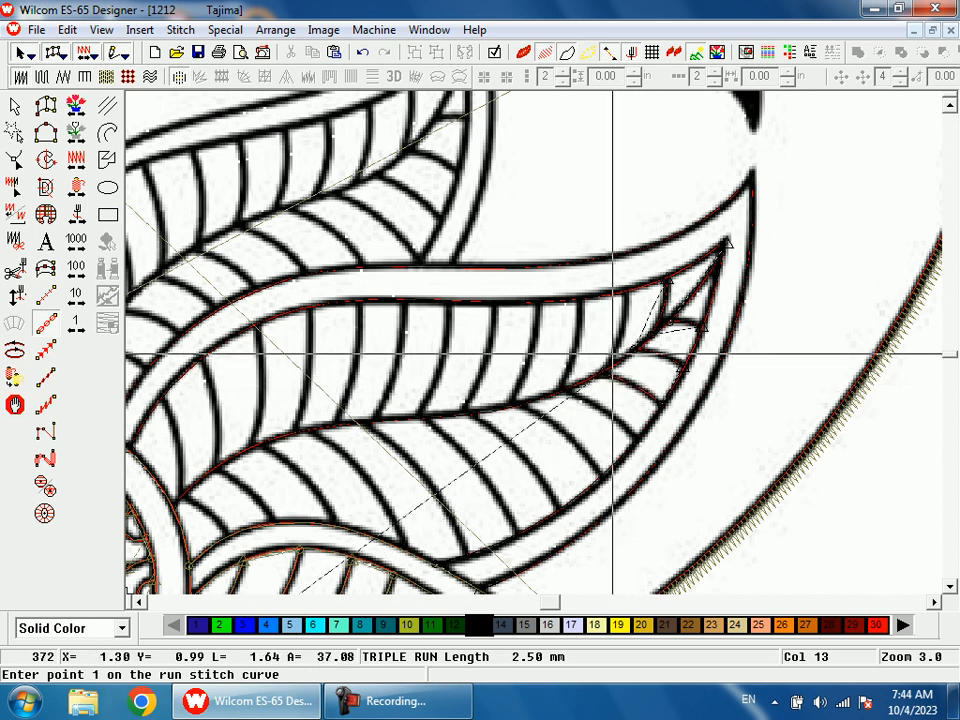
- Trace the middle leaf's second upper rib from the tip, and its third upper rib joined to the fourth lower rib
click(600, 372)
click(620, 331)
click(625, 297)
key(Return)
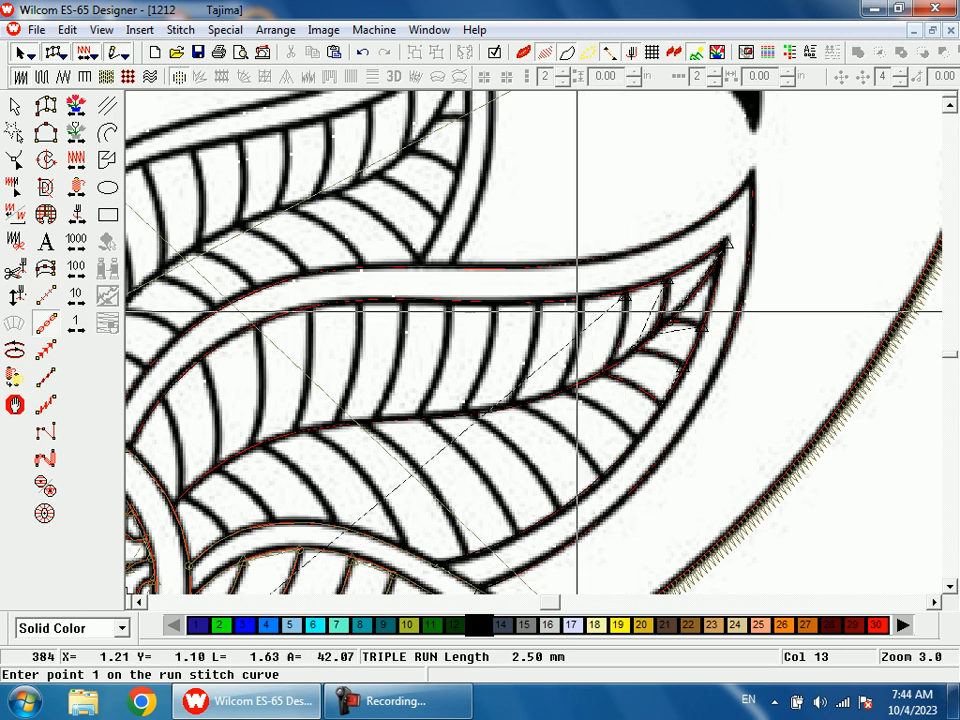
click(580, 300)
click(574, 339)
click(558, 388)
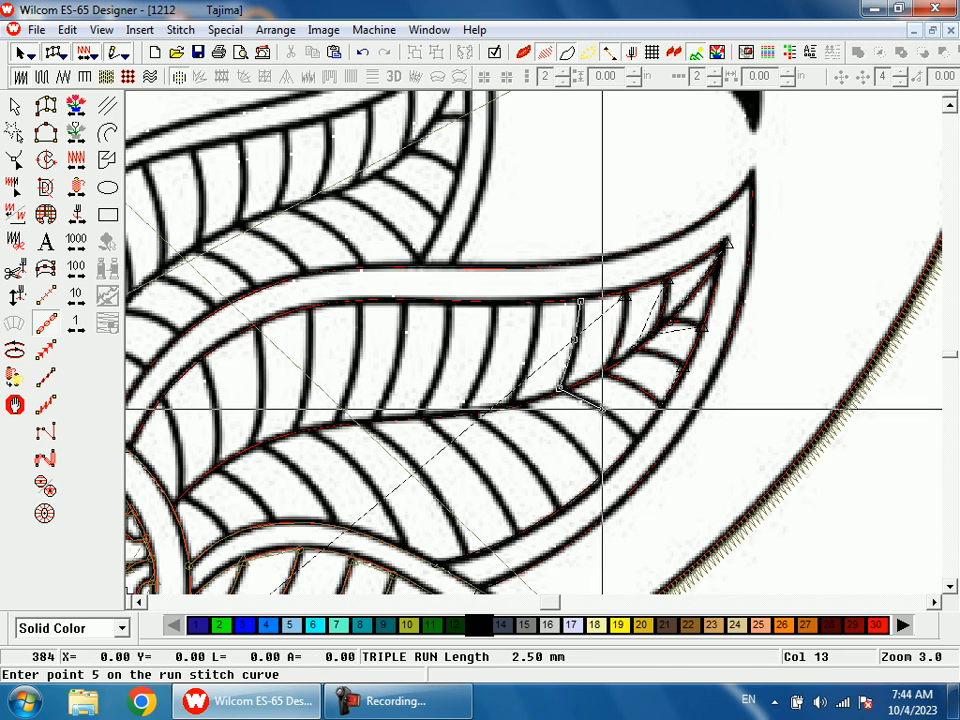
click(636, 442)
key(Return)
- Trace two joined rib pairs across the middle leaf's vein: fifth lower with fourth upper, and fifth upper with sixth lower
click(600, 476)
click(560, 433)
click(510, 406)
click(530, 354)
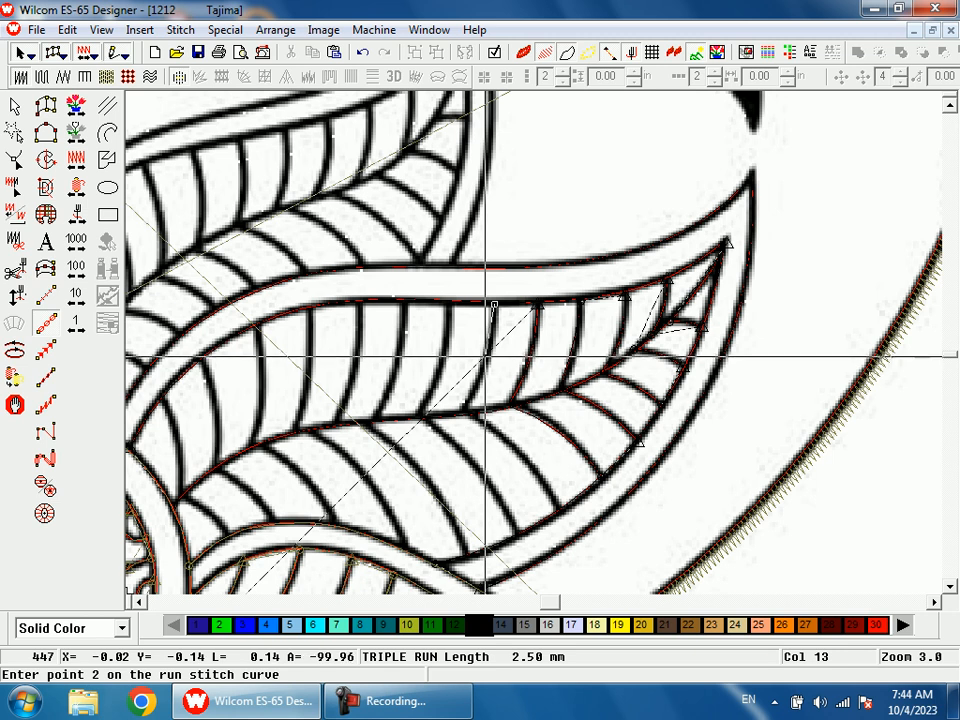
click(463, 409)
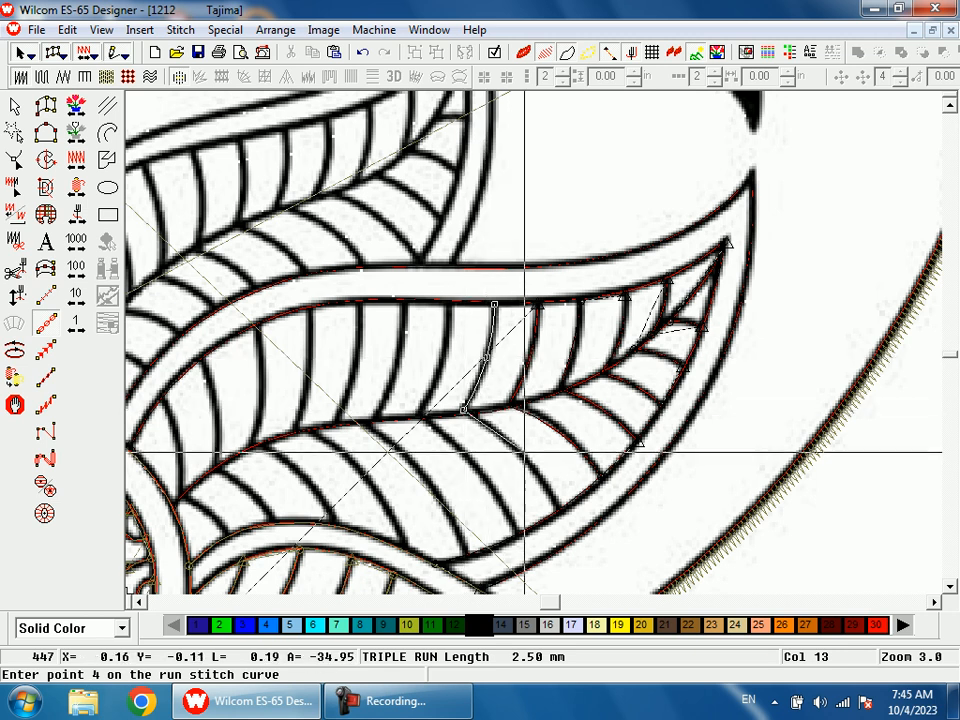
click(519, 455)
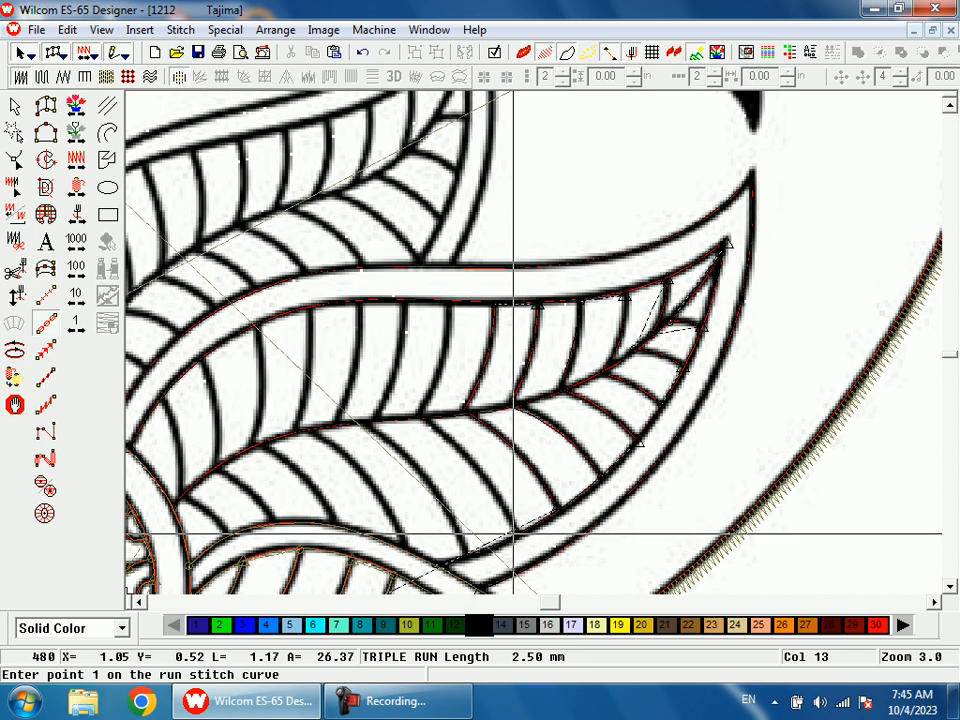
- Trace the middle leaf's seventh lower rib from the tip, continuing across the center vein along the sixth upper rib
click(471, 461)
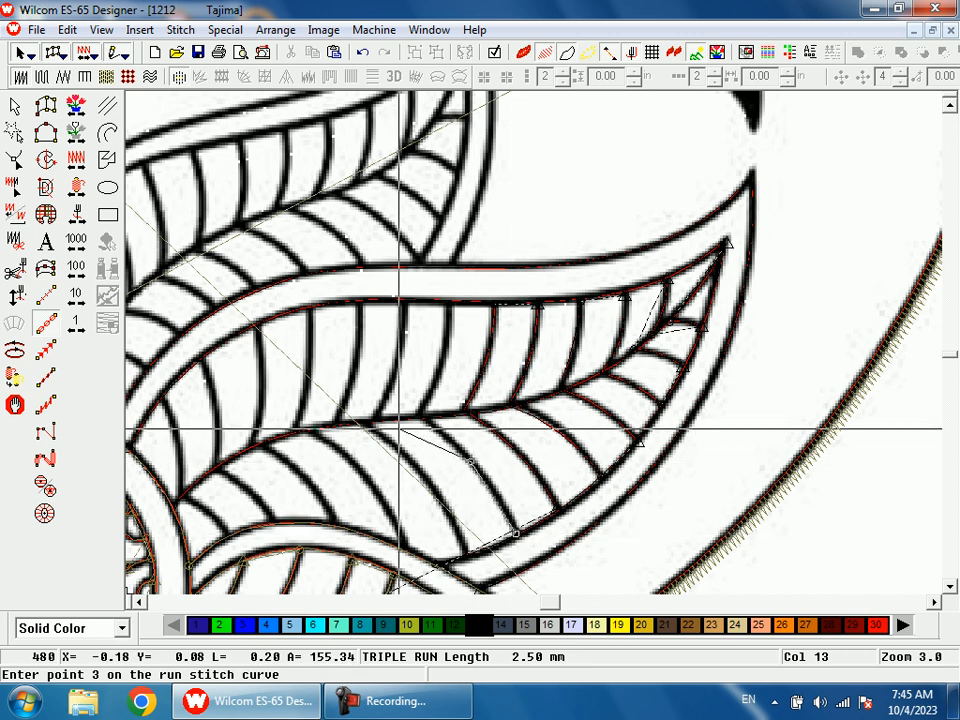
click(417, 414)
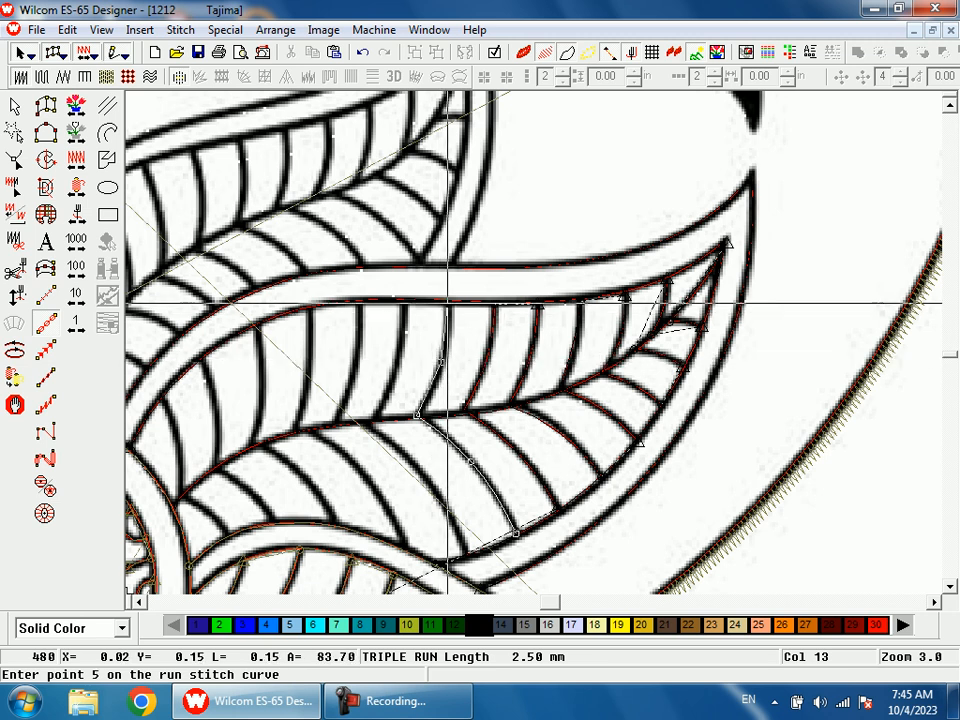
click(447, 302)
key(Return)
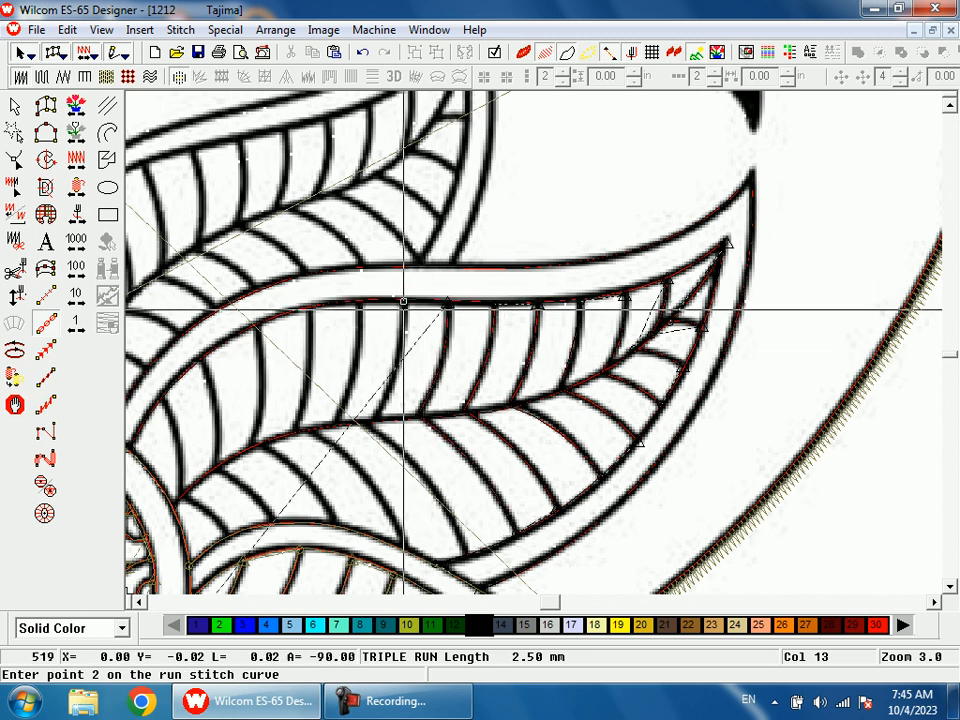
- Trace the middle leaf's seventh rib above the center vein and eighth rib below it, counted from the tip
click(399, 353)
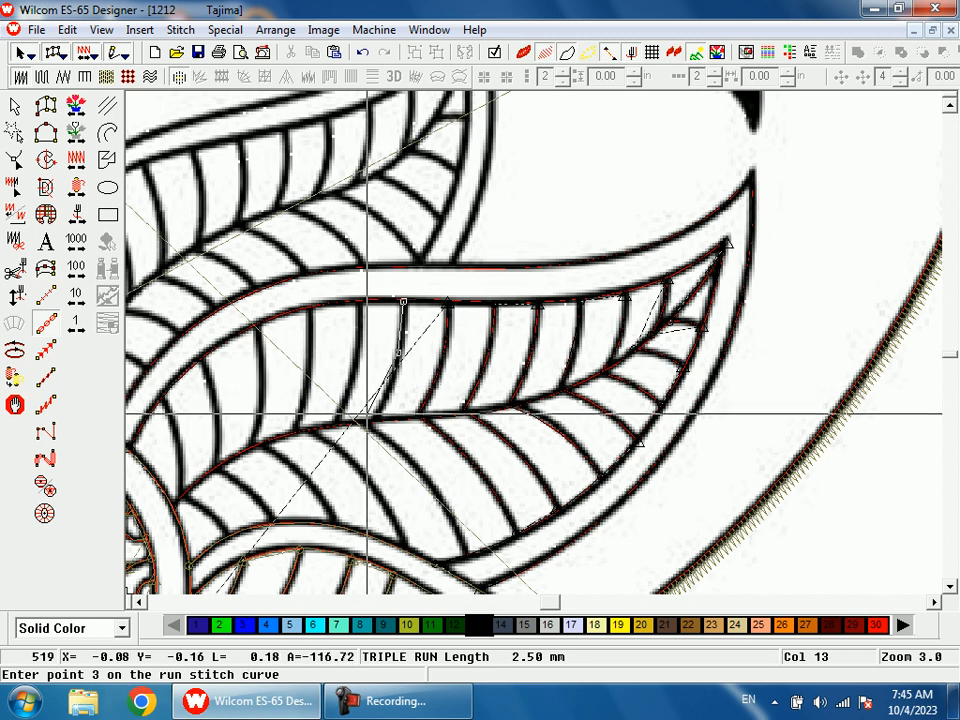
click(376, 422)
key(Return)
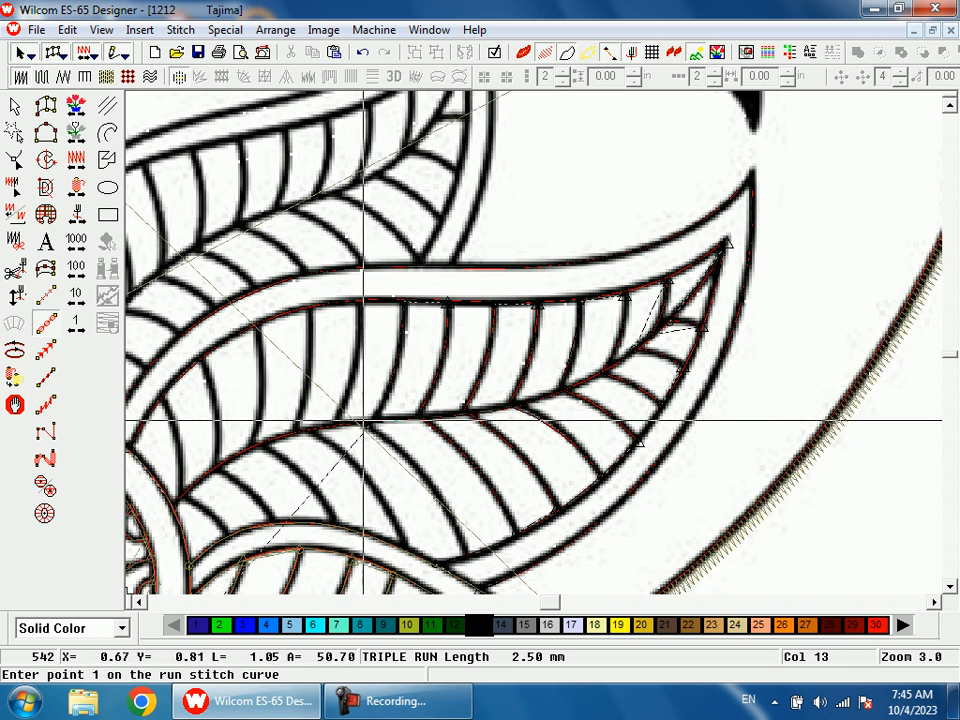
click(358, 422)
click(418, 472)
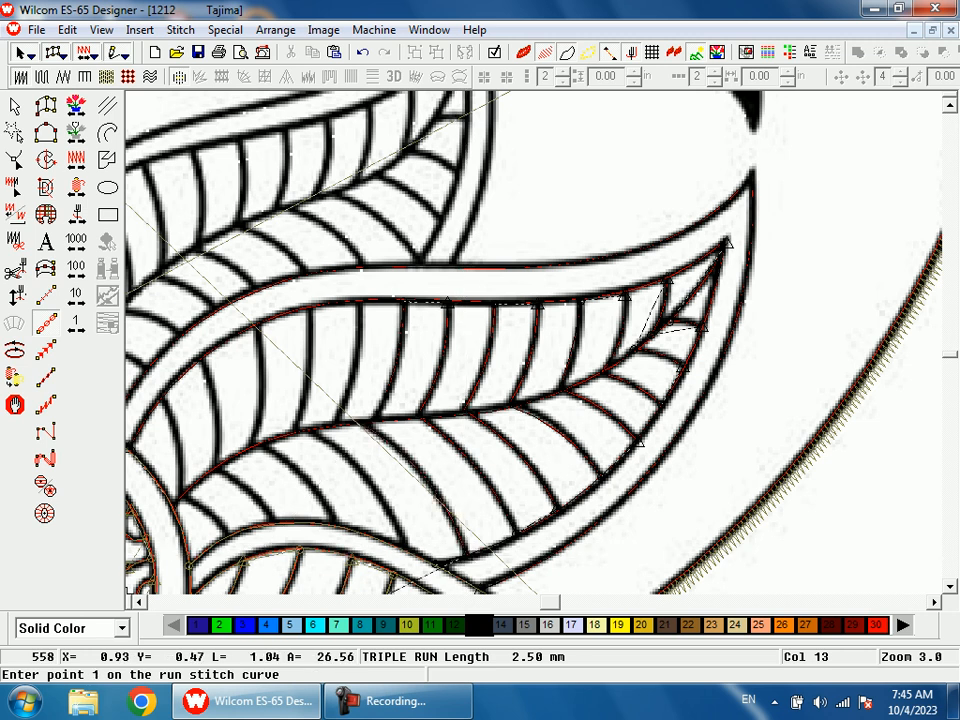
- Trace the middle leaf's ninth lower rib from the tip and the upper rib that meets the vein beside it
click(406, 548)
click(371, 483)
click(312, 431)
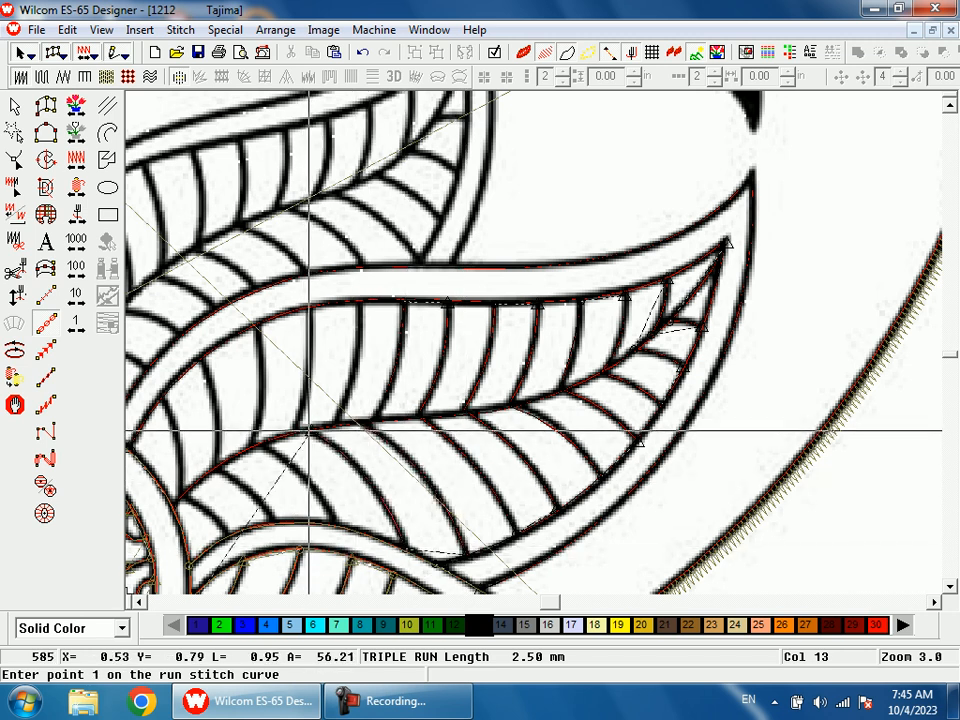
click(295, 433)
click(309, 370)
click(308, 307)
key(Return)
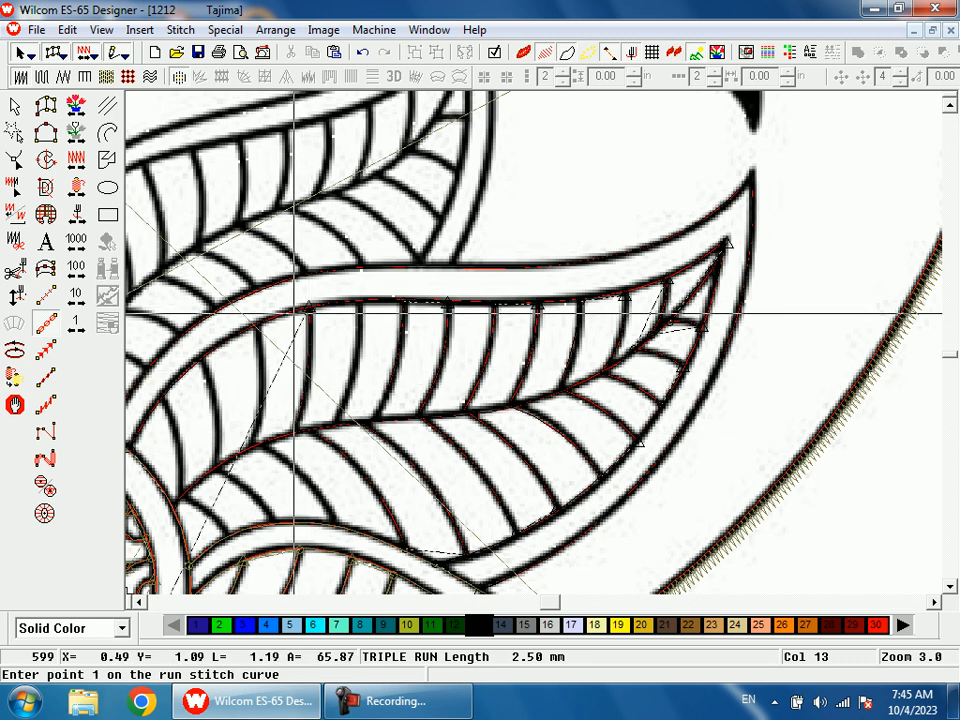
- Trace the middle leaf's third upper rib from the base and the third lower rib that meets it at the vein
click(258, 333)
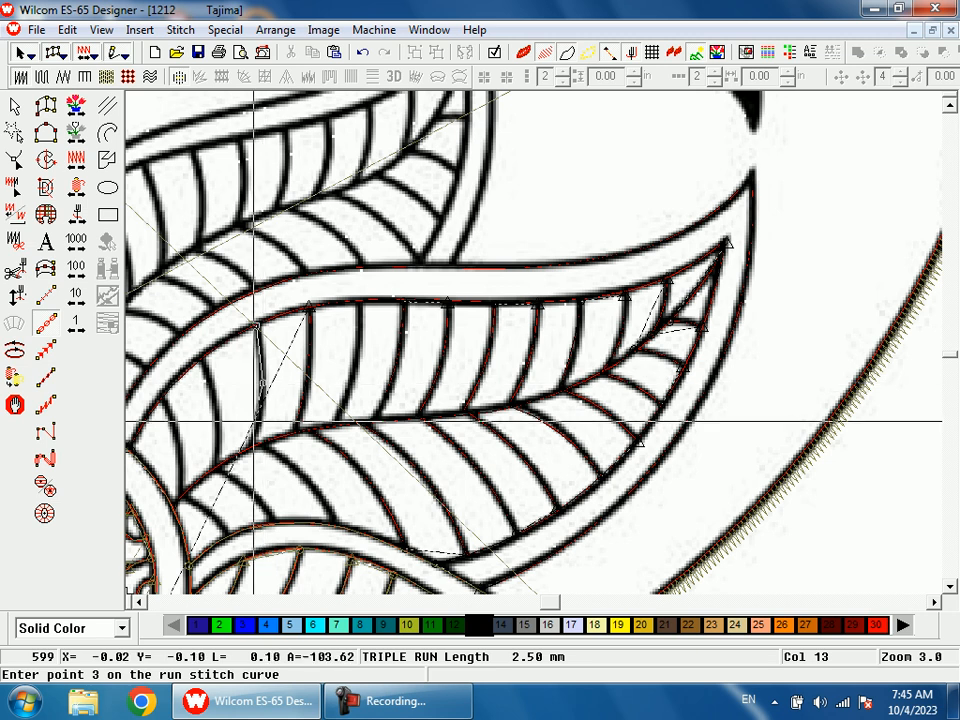
key(Return)
click(258, 446)
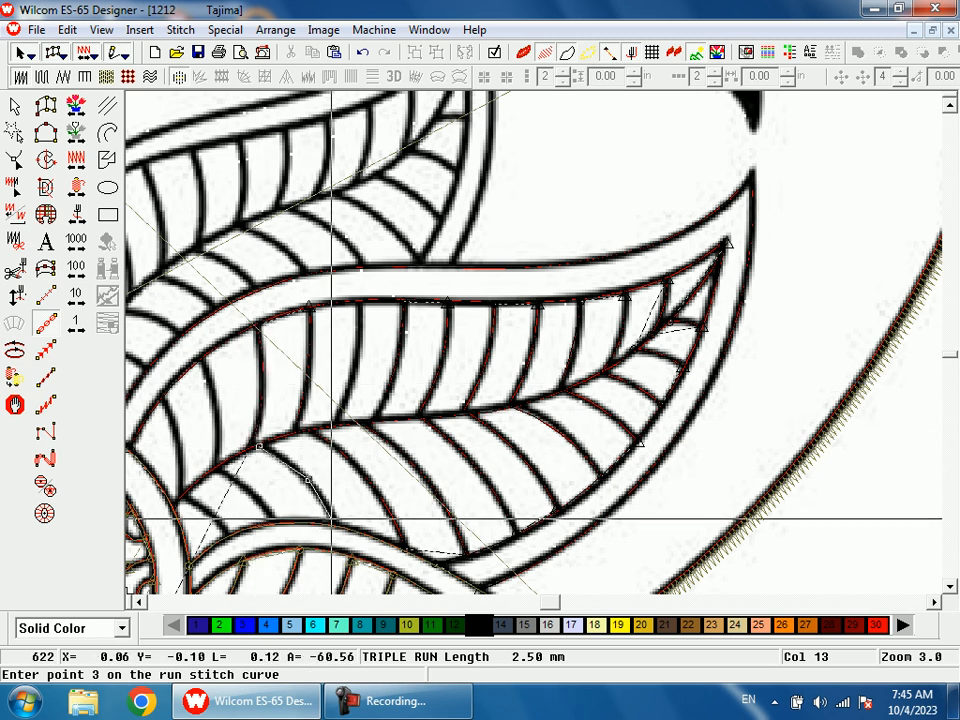
- Trace the middle leaf's second lower rib from the base, continuing across the center vein along the second upper rib
click(271, 520)
click(255, 497)
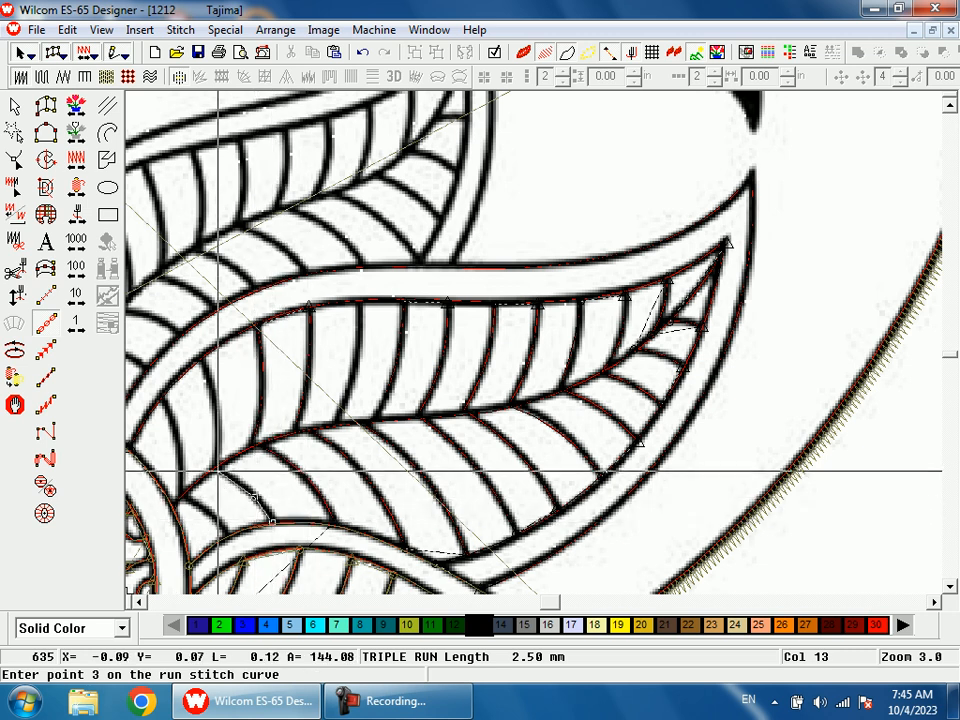
click(214, 468)
click(215, 415)
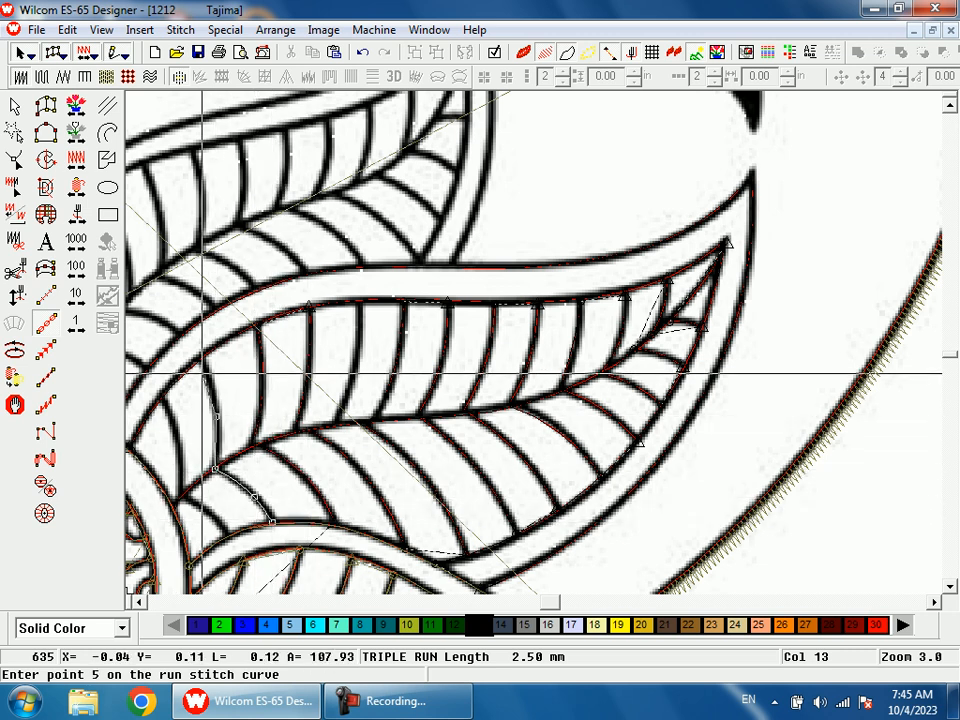
click(203, 358)
key(Return)
- Trace the middle leaf's upper rib nearest the base and continue through the vein along the lower rib nearest the base
click(346, 370)
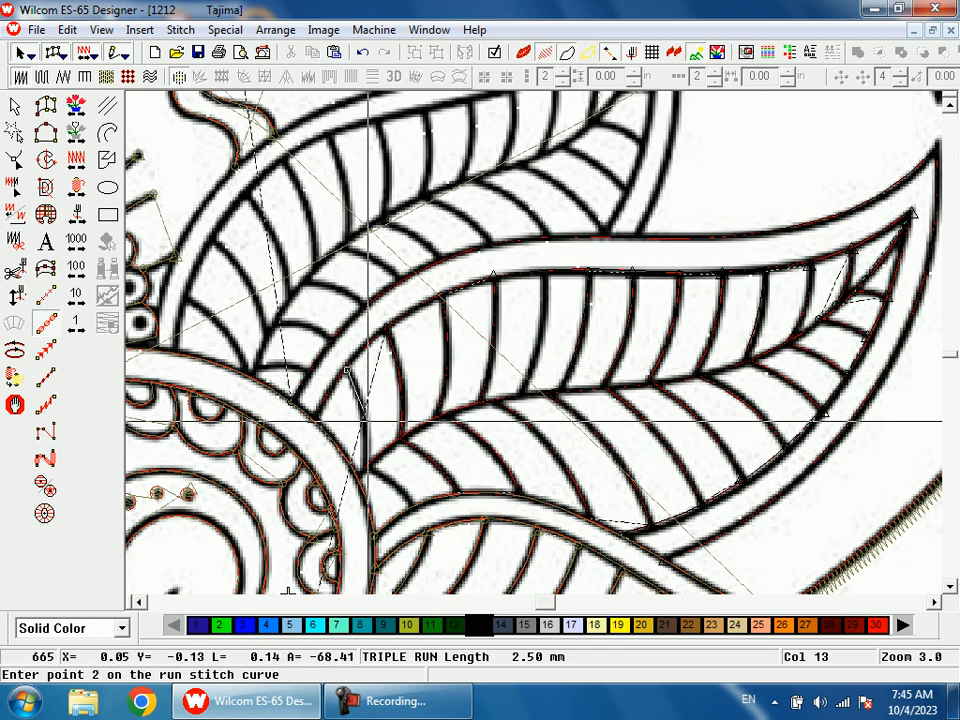
click(366, 421)
click(366, 466)
click(395, 485)
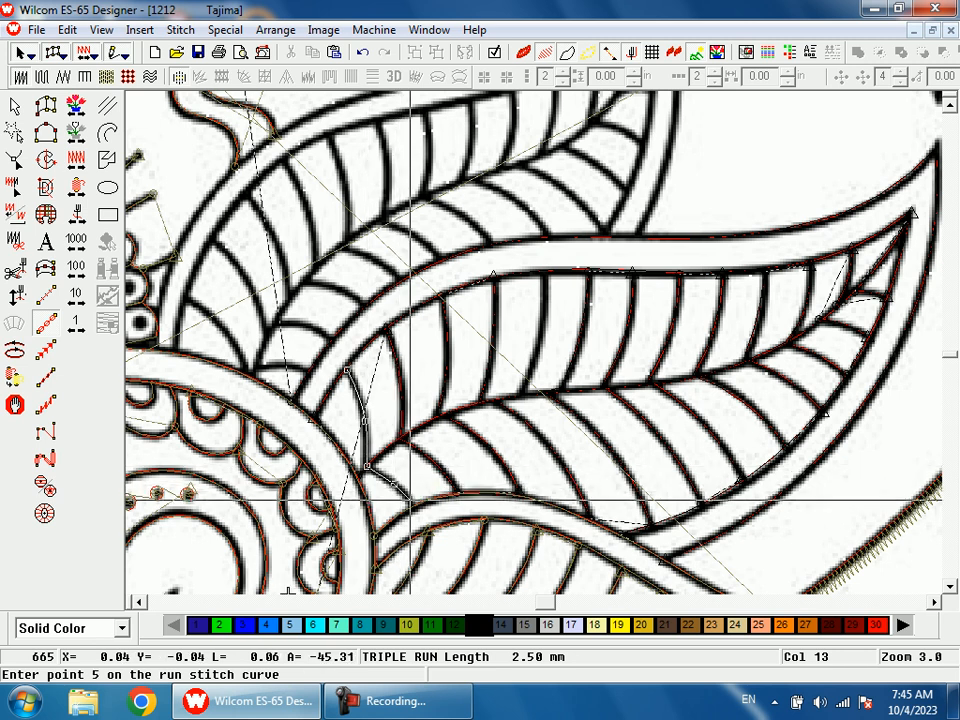
key(Return)
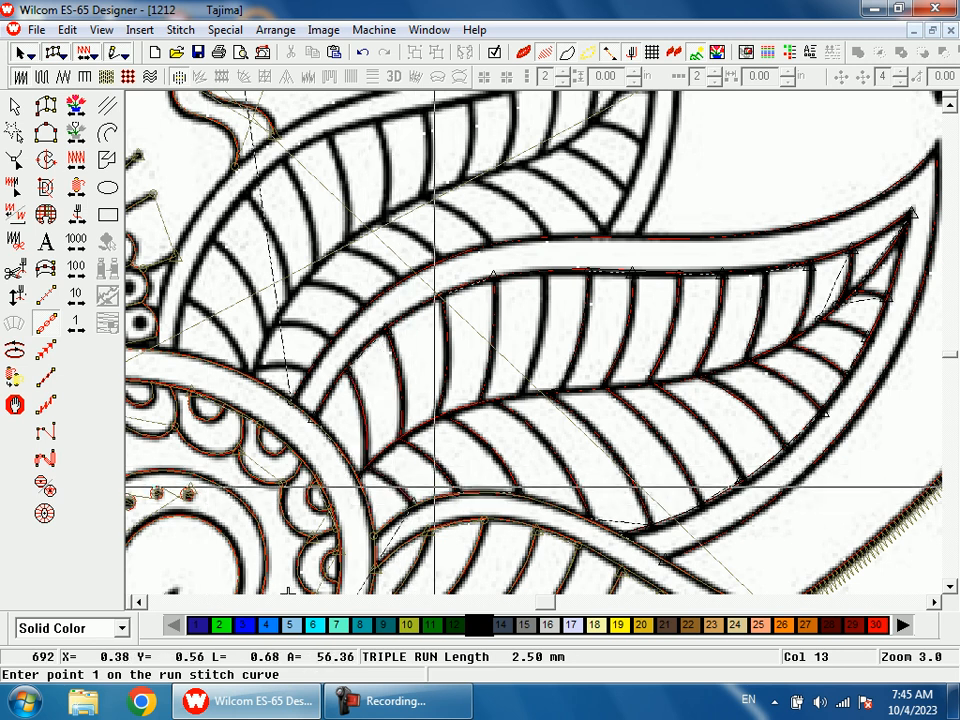
- Trace the upper leaf's outer outline with Triple Run from its base over the tip and down to the middle leaf's edge
key(shift+z)
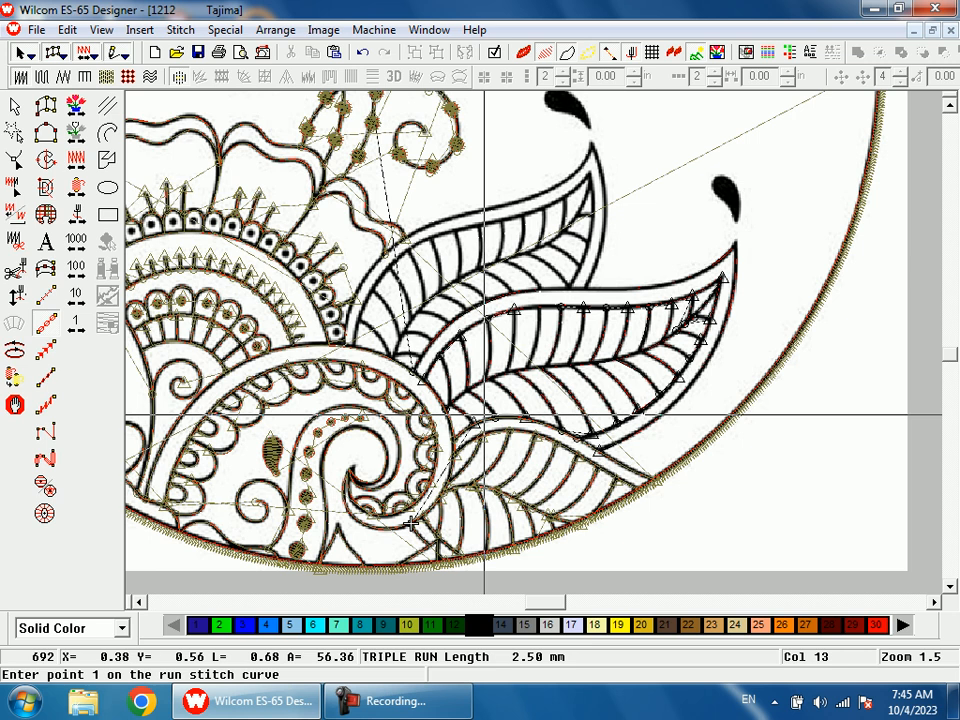
scroll(510, 430, up, 3)
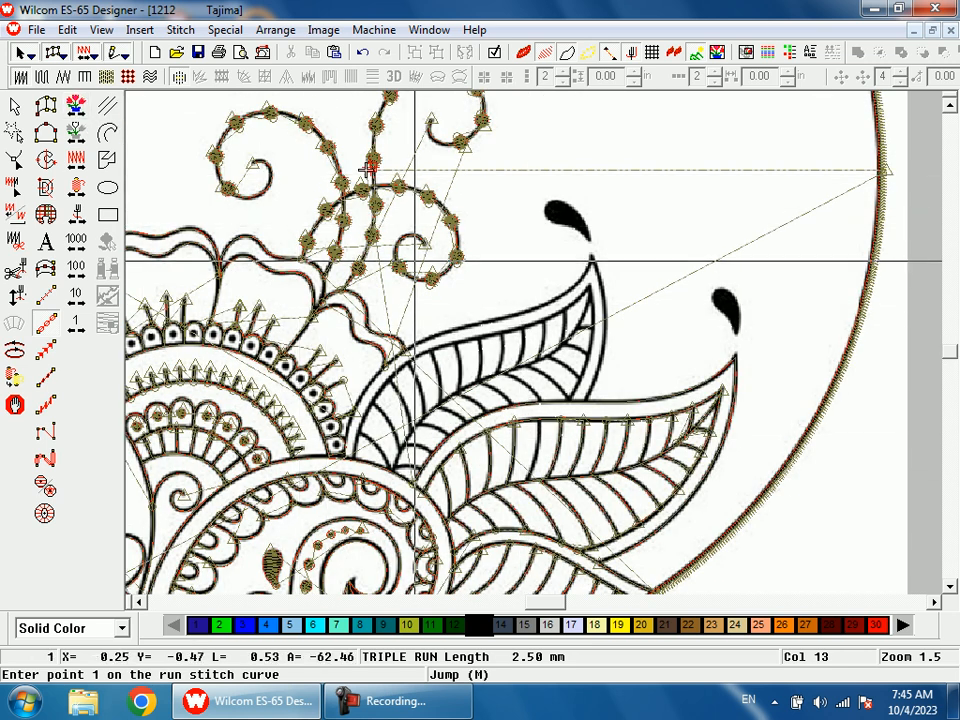
key(shift+z)
click(492, 370)
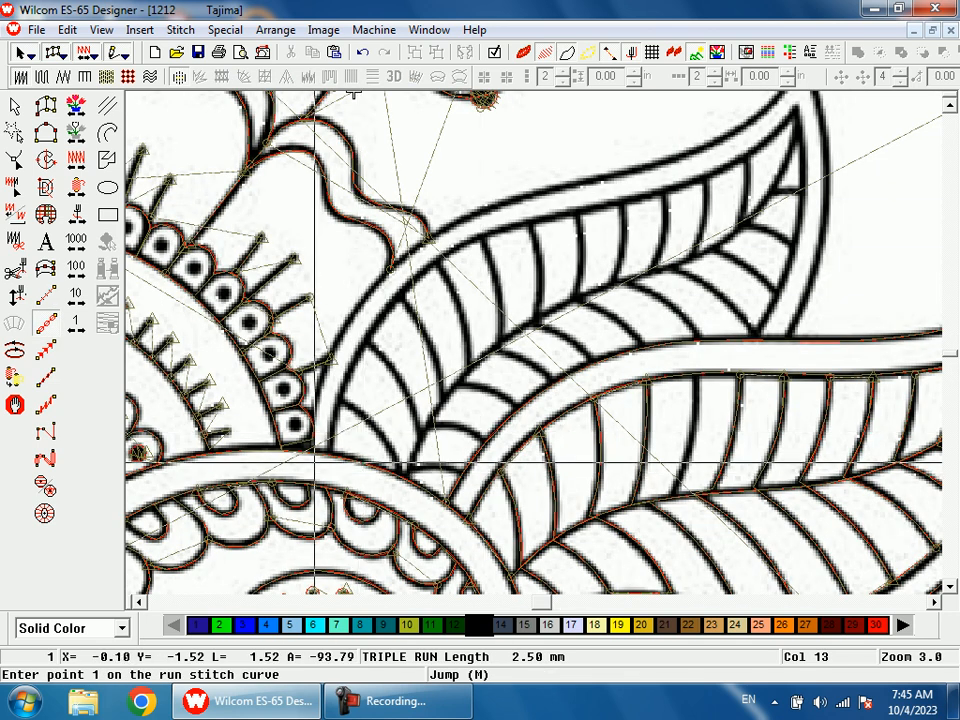
click(310, 451)
click(372, 292)
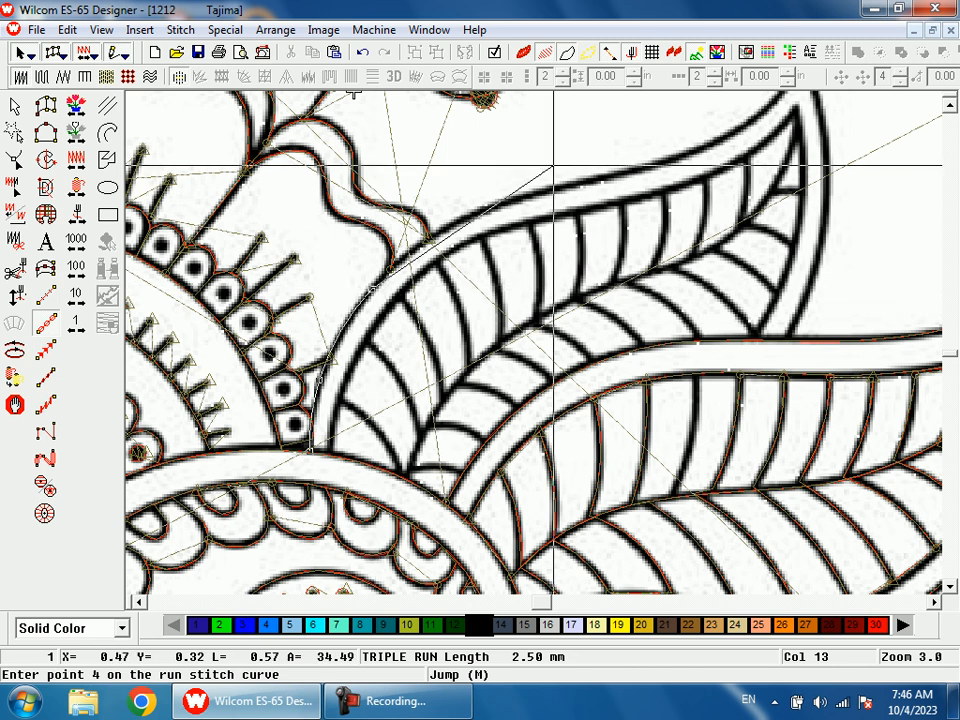
click(481, 211)
click(553, 285)
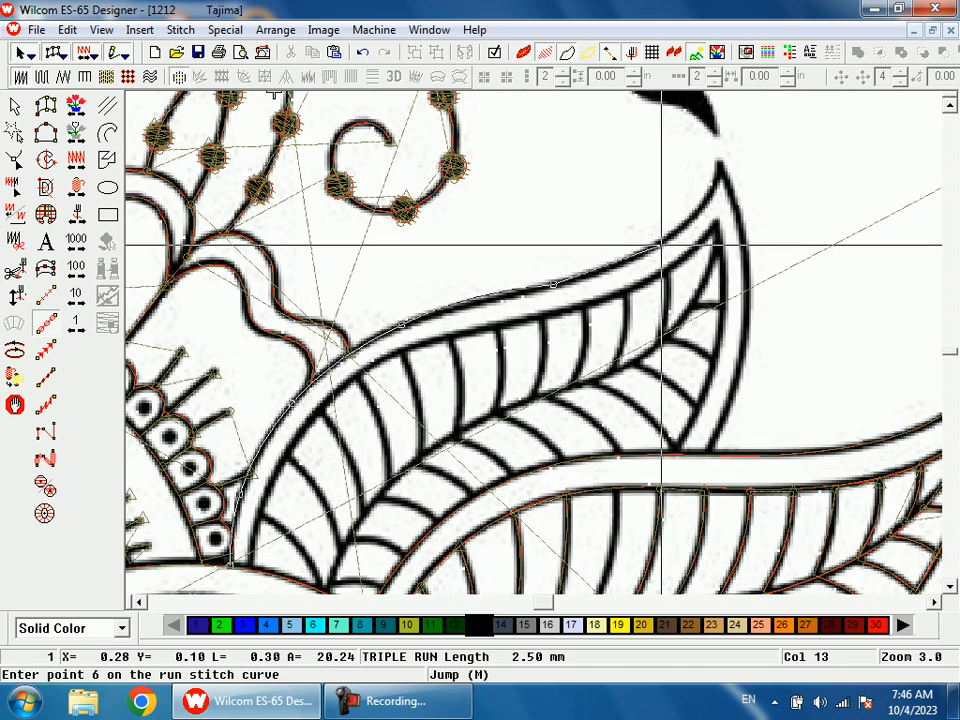
click(720, 168)
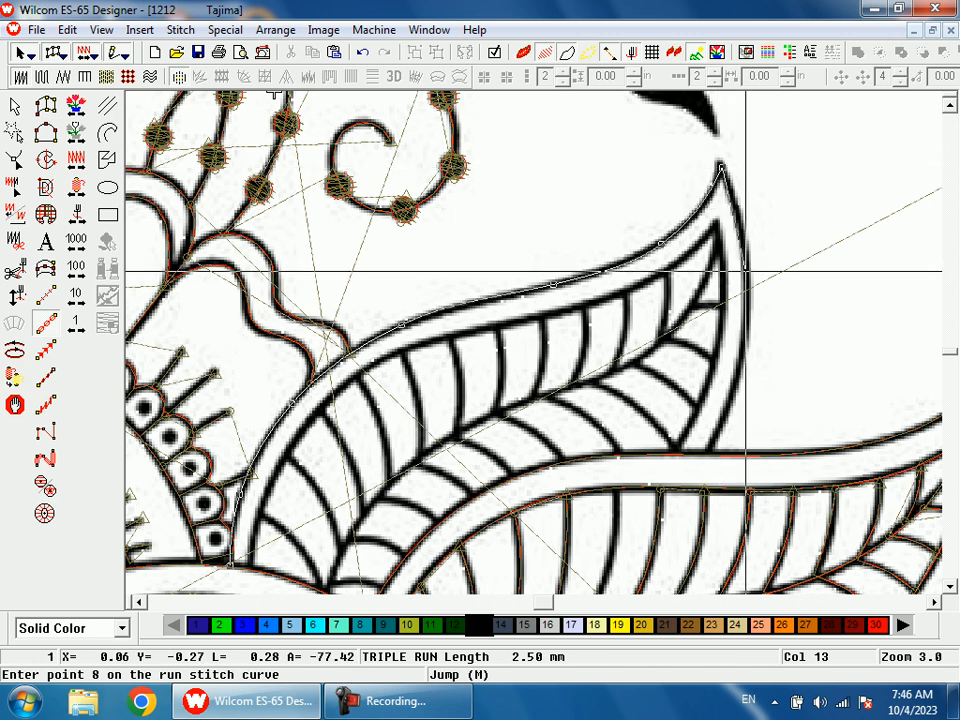
click(740, 357)
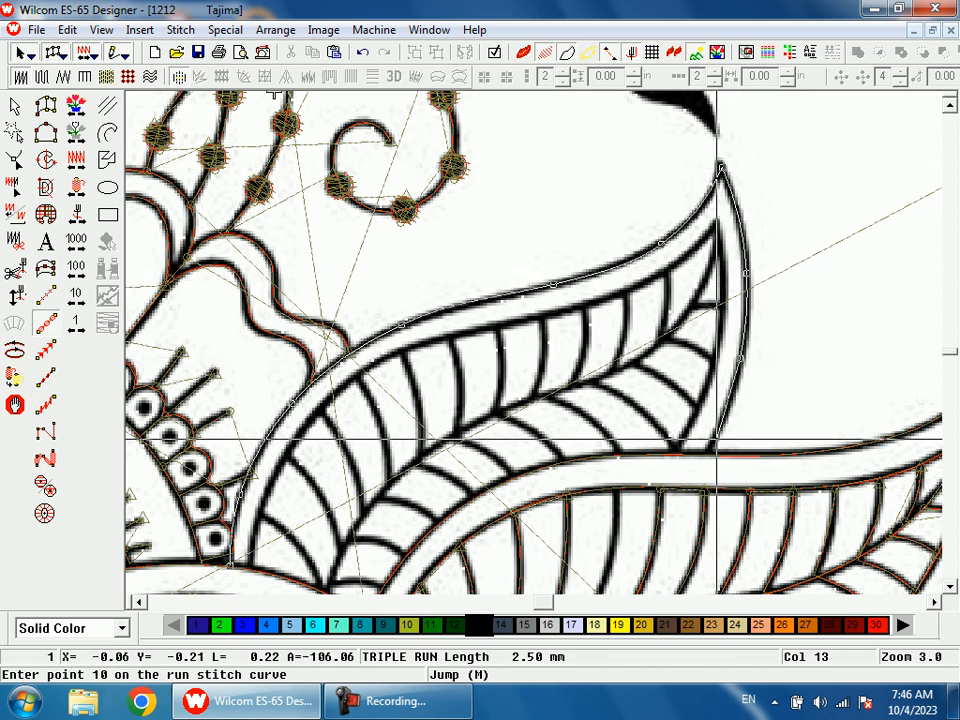
click(710, 452)
key(Return)
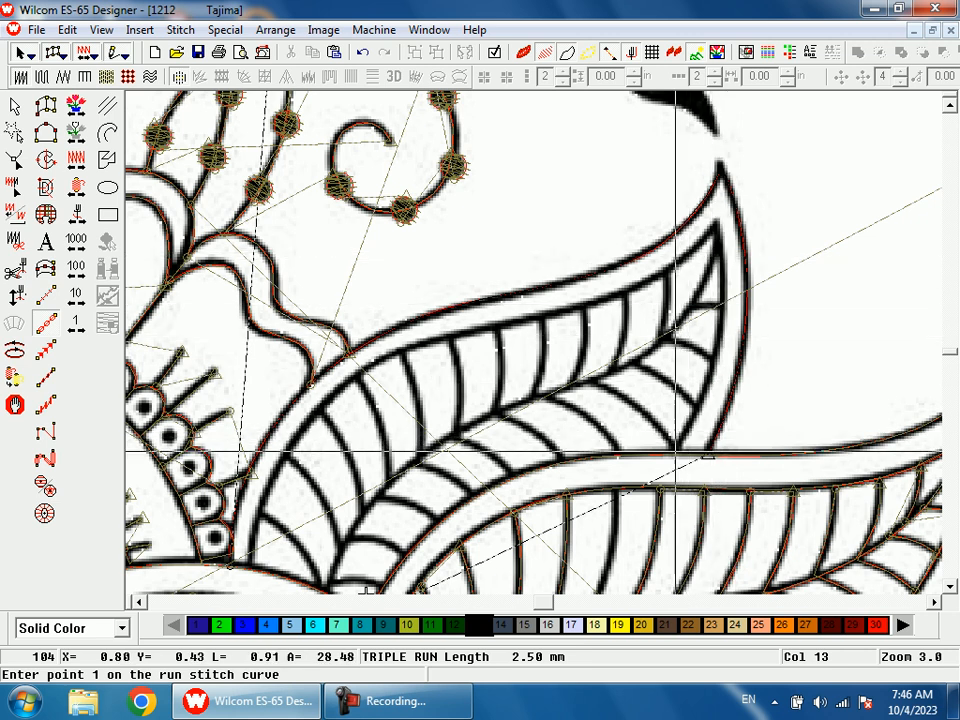
- Trace the upper leaf's inner outline from the middle leaf's edge up around the inner tip and back to the base
click(669, 454)
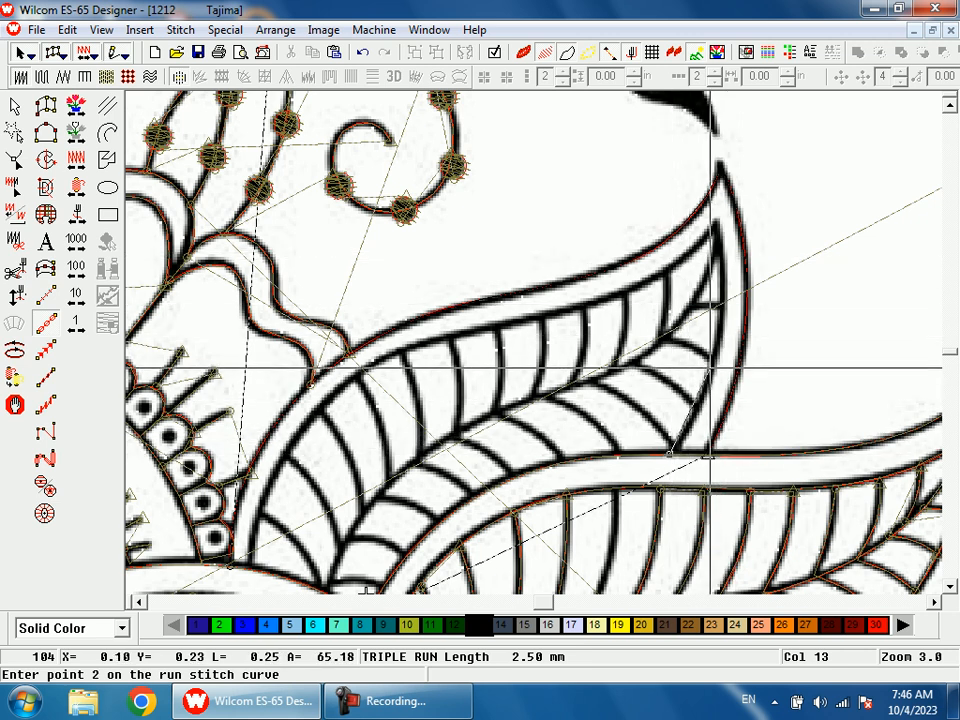
click(721, 306)
click(715, 224)
click(667, 270)
click(567, 312)
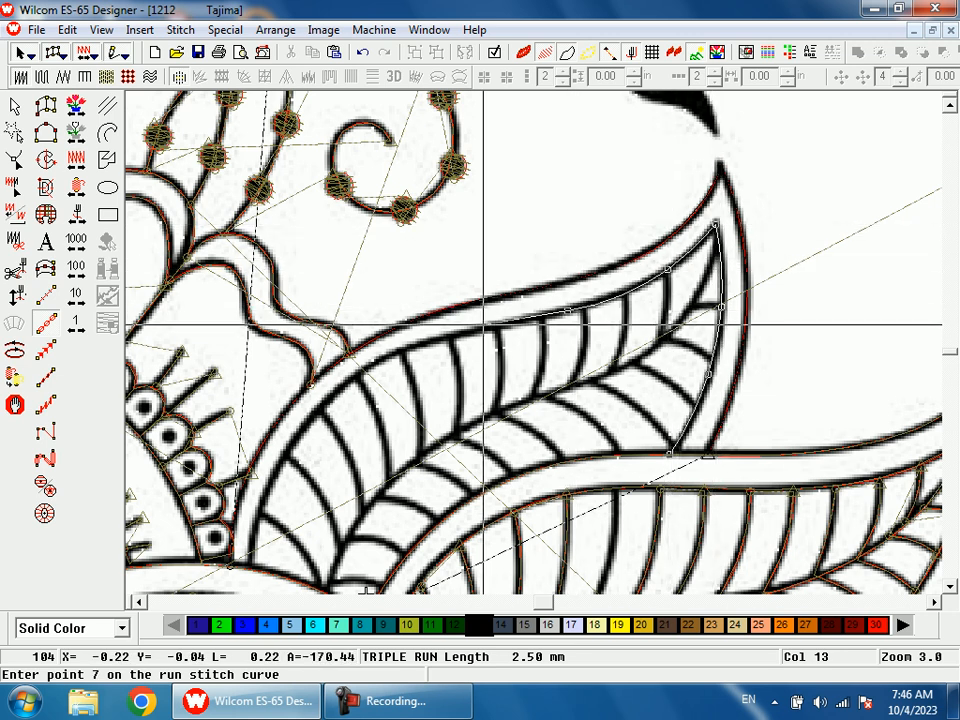
click(439, 337)
click(351, 378)
click(277, 475)
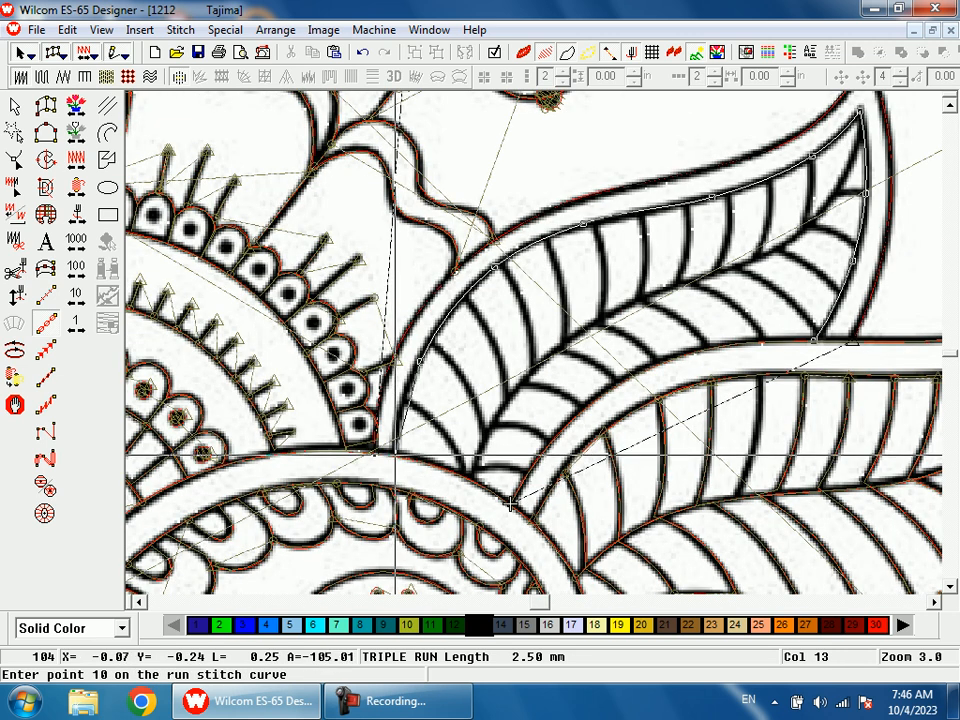
key(Return)
- Trace the upper leaf's two ribs nearest the base, one on each side of the center vein
click(405, 402)
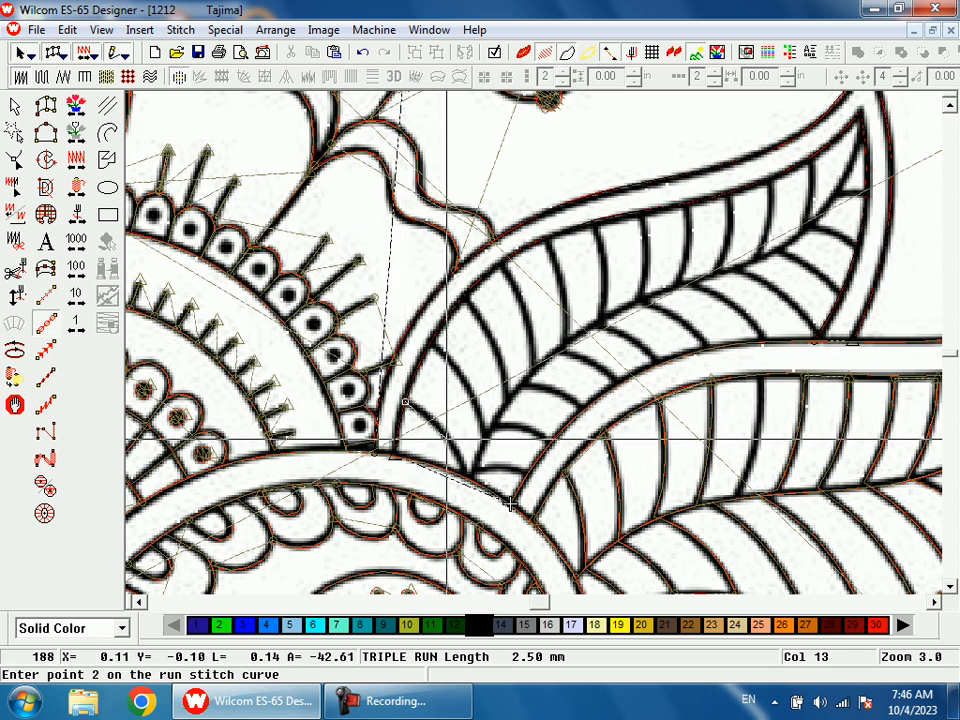
click(446, 436)
key(Return)
click(476, 469)
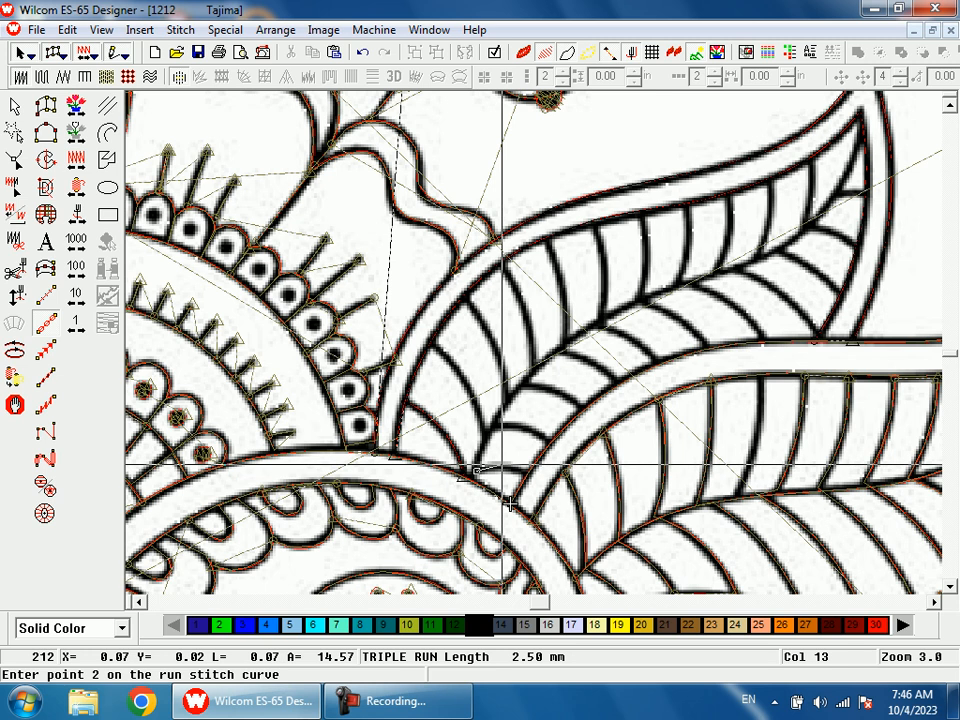
click(503, 468)
key(Return)
- Trace the upper leaf's second lower rib and second upper rib, counted from the base
click(548, 441)
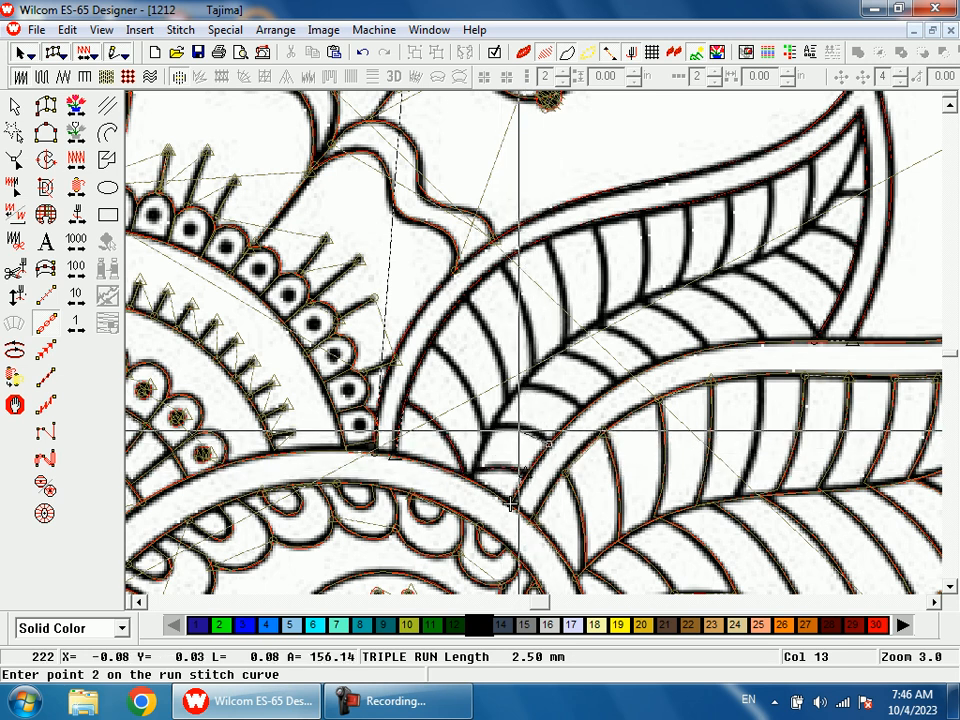
click(486, 442)
key(Return)
click(468, 388)
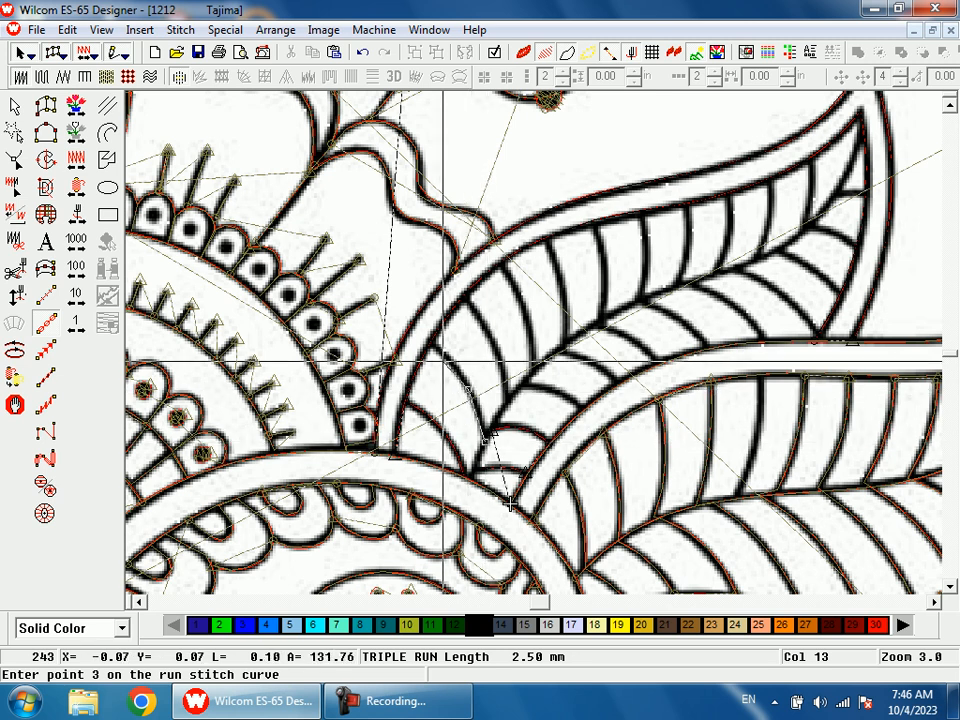
- Trace the upper leaf's third upper rib and third lower rib, counted from the base
click(463, 296)
click(494, 343)
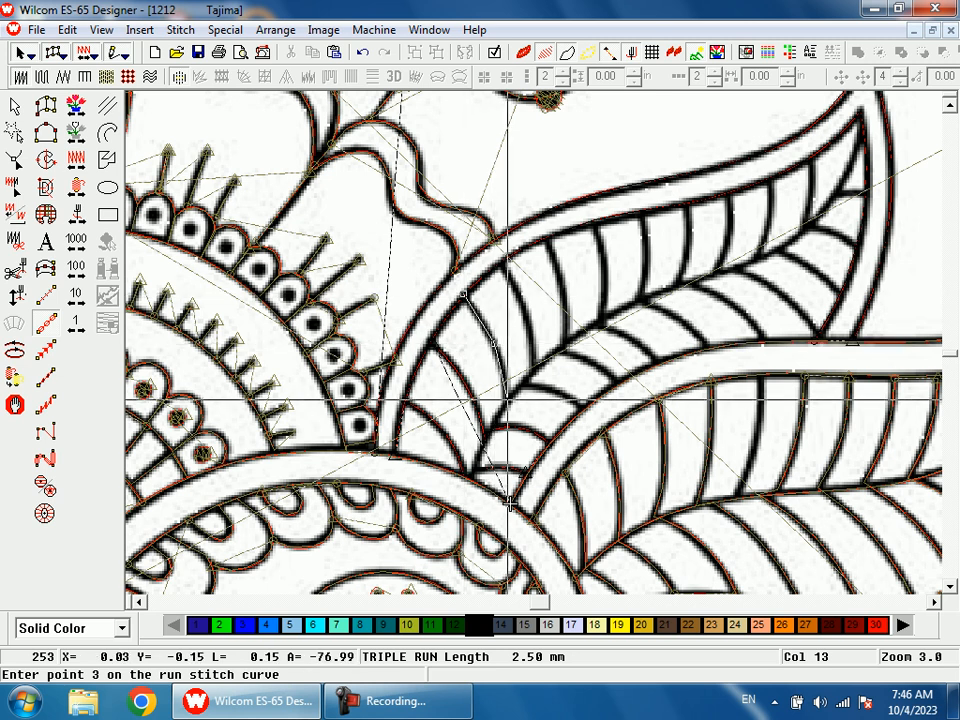
key(Return)
click(521, 384)
click(557, 392)
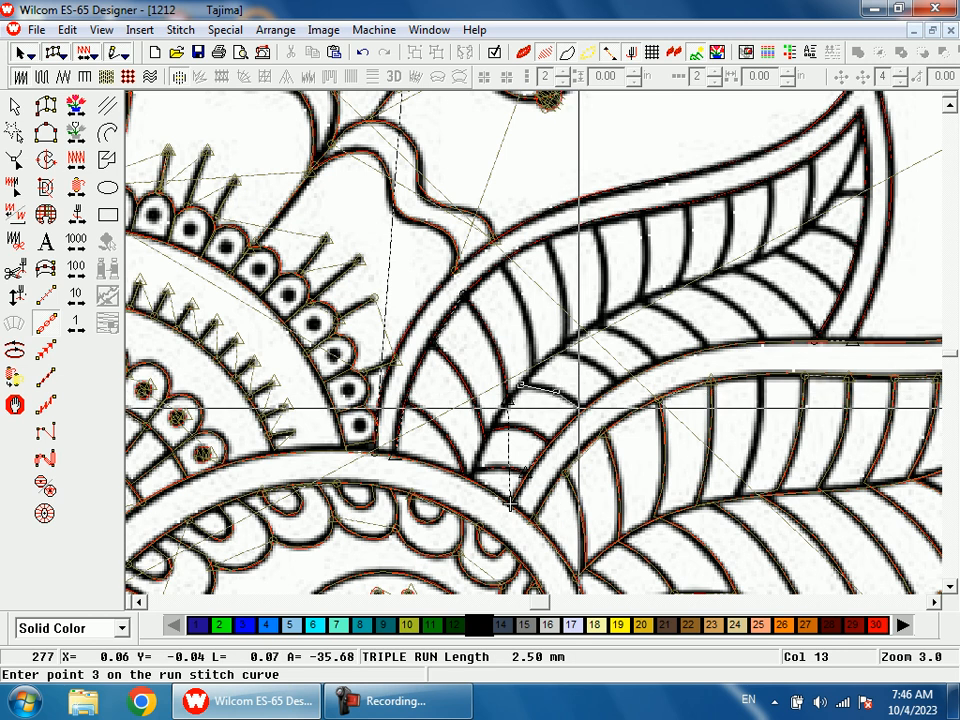
key(Return)
- Trace the upper leaf's fourth and fifth ribs above the center vein and fourth rib below it, counted from the base
click(531, 367)
click(524, 313)
click(502, 266)
key(Return)
click(544, 240)
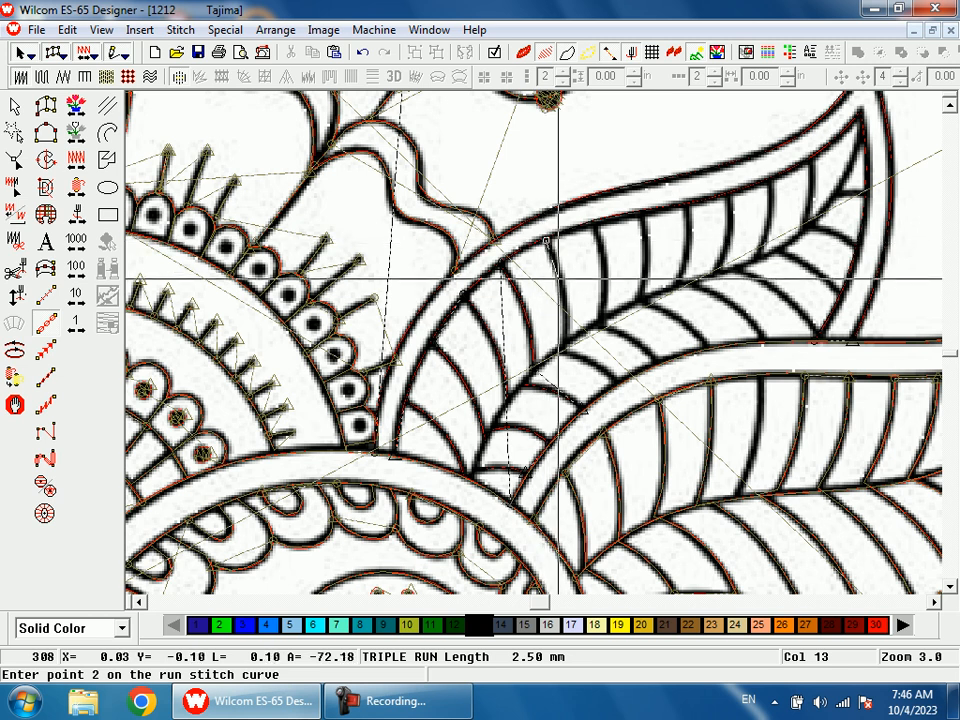
click(556, 352)
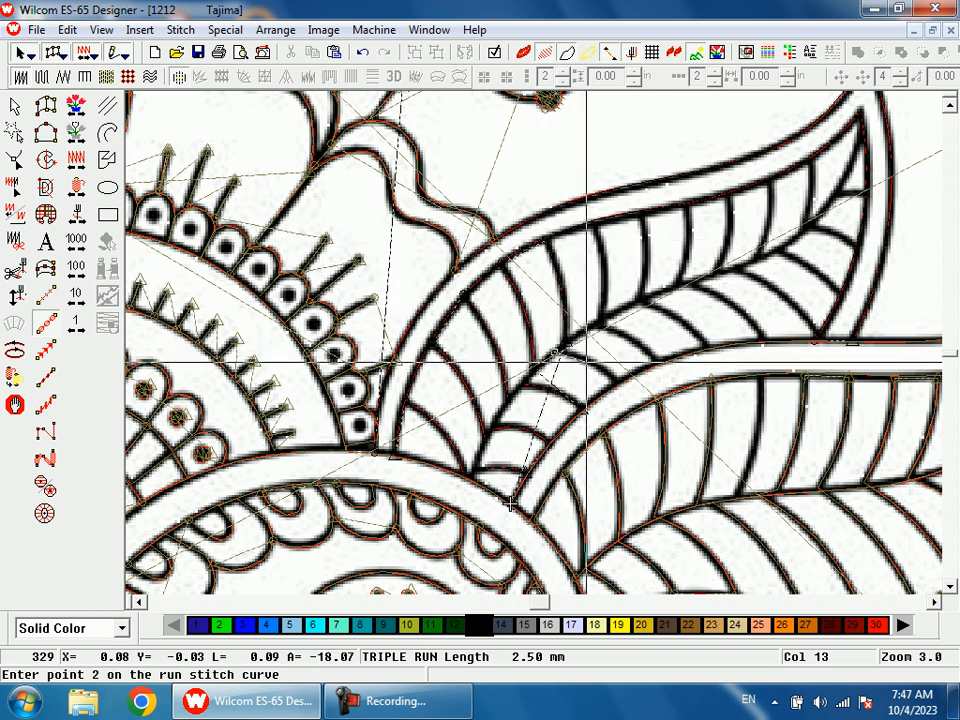
click(592, 364)
key(Return)
- Trace the upper leaf's fifth lower rib from the base, continuing across the center vein along the sixth upper rib
click(645, 350)
click(636, 346)
click(602, 277)
key(Return)
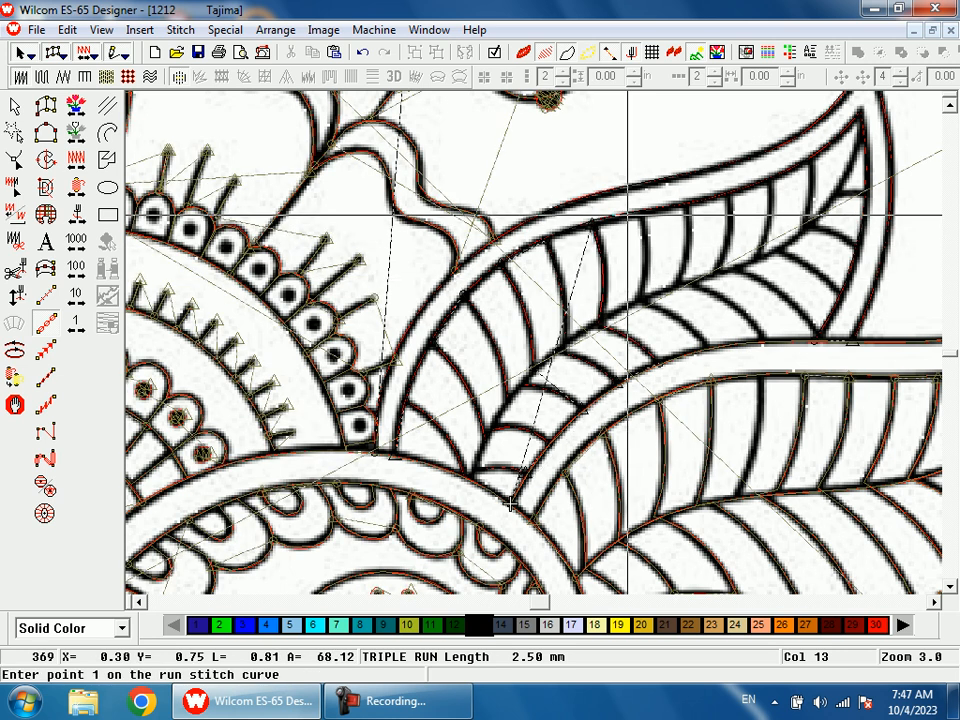
- Trace the upper leaf's seventh upper rib from the base, continuing across the center vein along the sixth lower rib
click(641, 212)
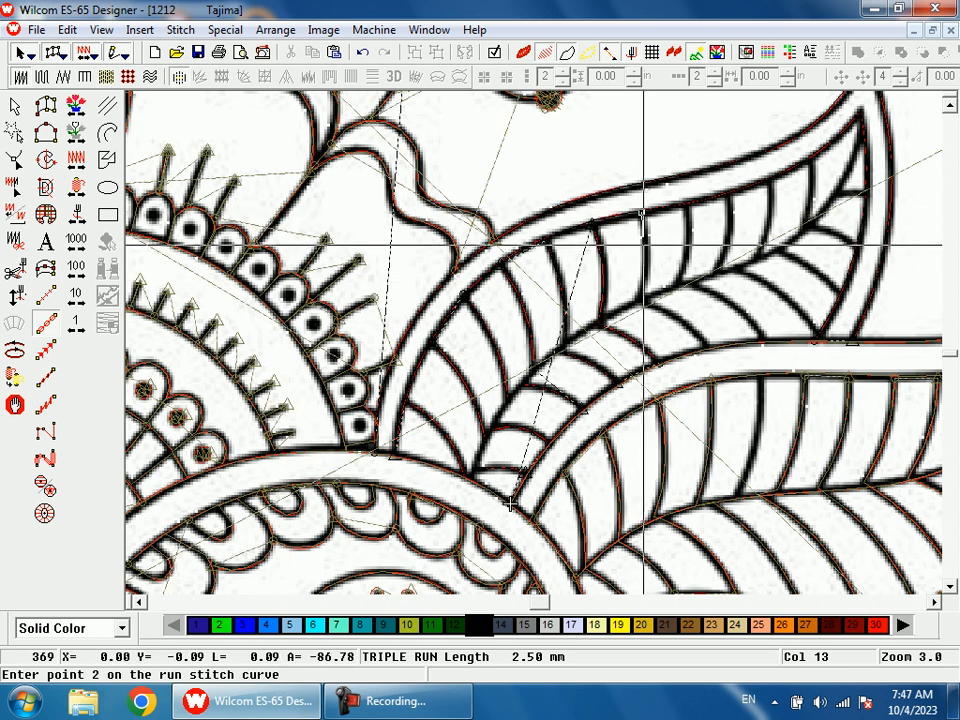
click(645, 252)
click(640, 301)
click(681, 319)
key(Return)
- Trace the upper leaf's seventh rib below the center vein and eighth rib above it, counted from the base
click(765, 343)
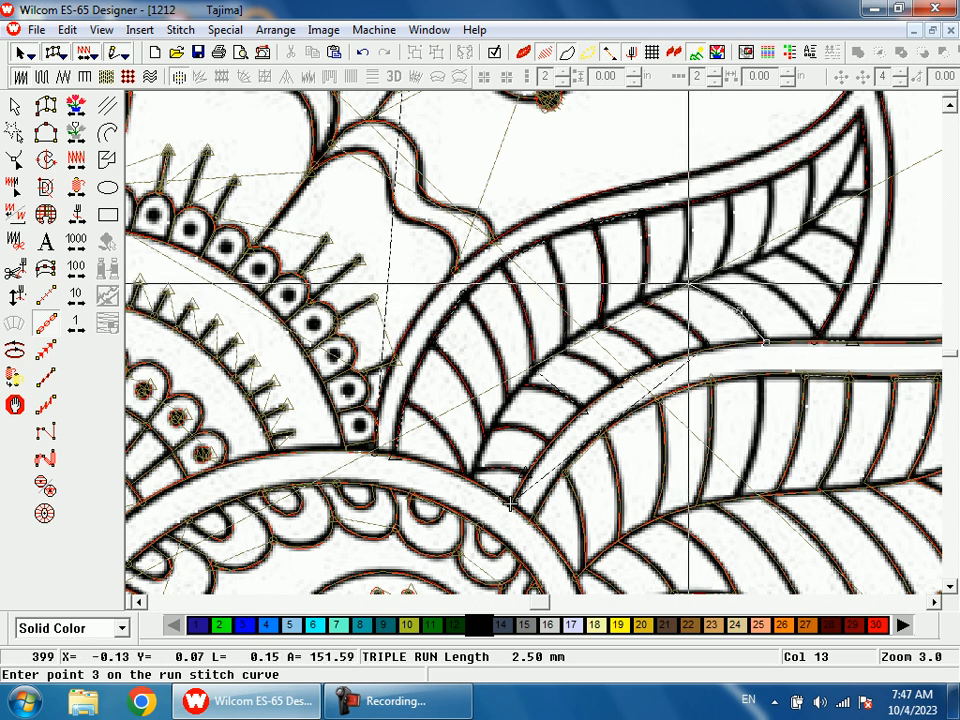
key(Return)
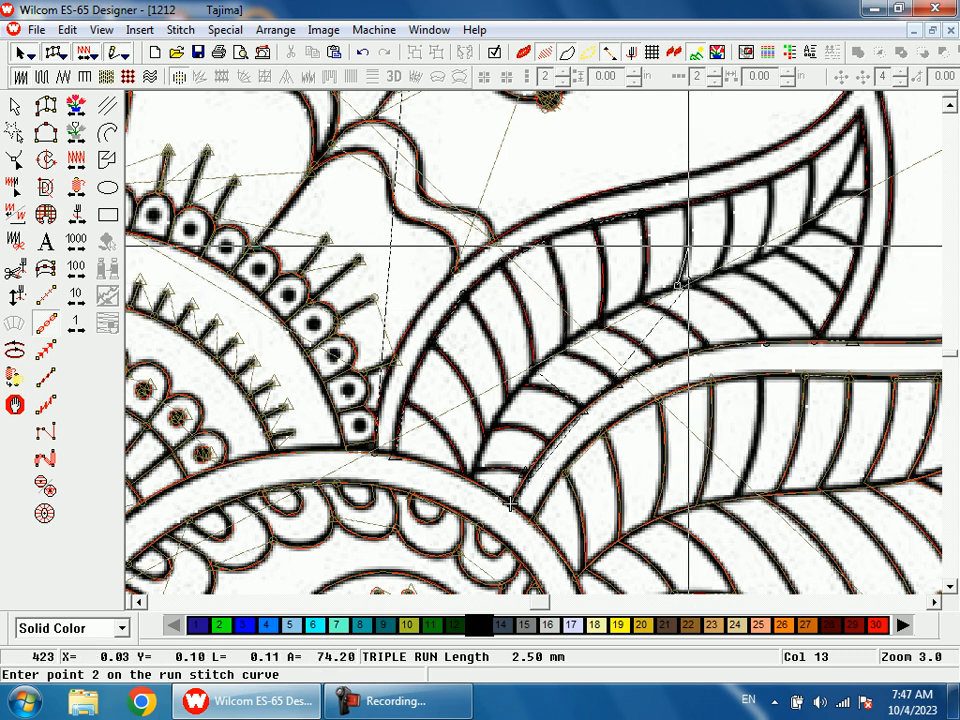
click(688, 203)
key(Return)
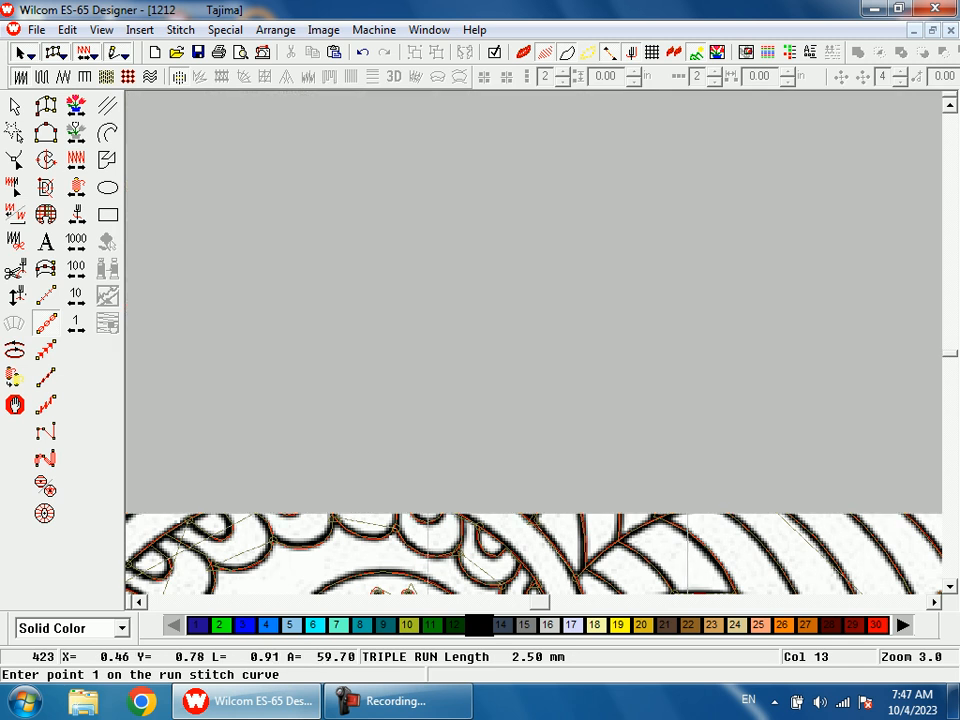
- Trace the upper leaf's ninth rib above the center vein and eighth rib below it, counted from the base
click(728, 196)
click(729, 228)
click(716, 274)
key(Return)
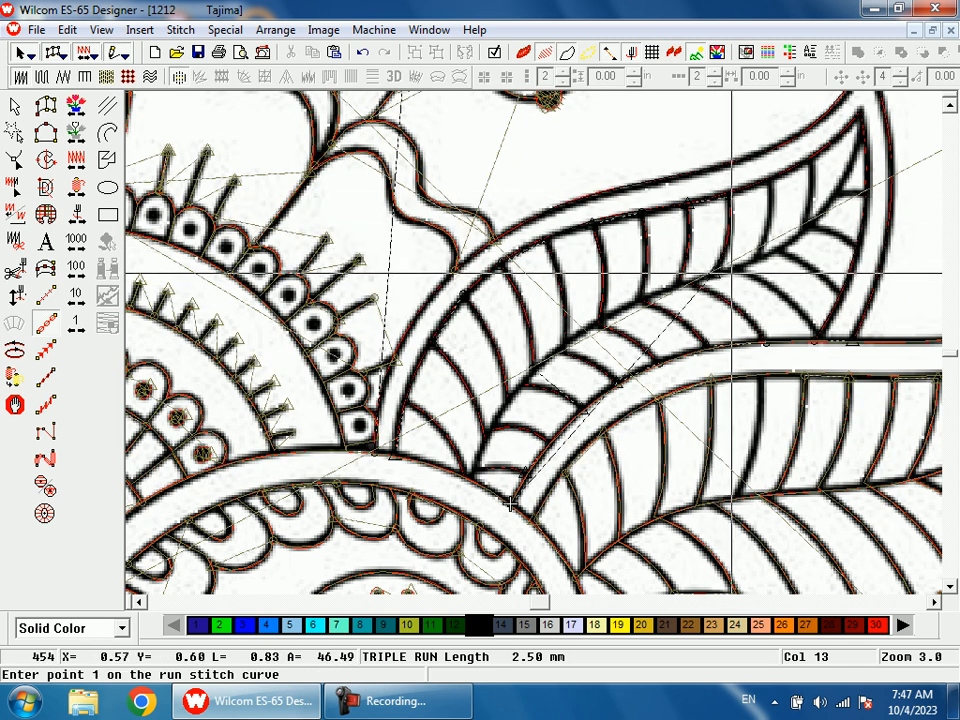
click(736, 270)
click(786, 297)
click(816, 334)
key(Return)
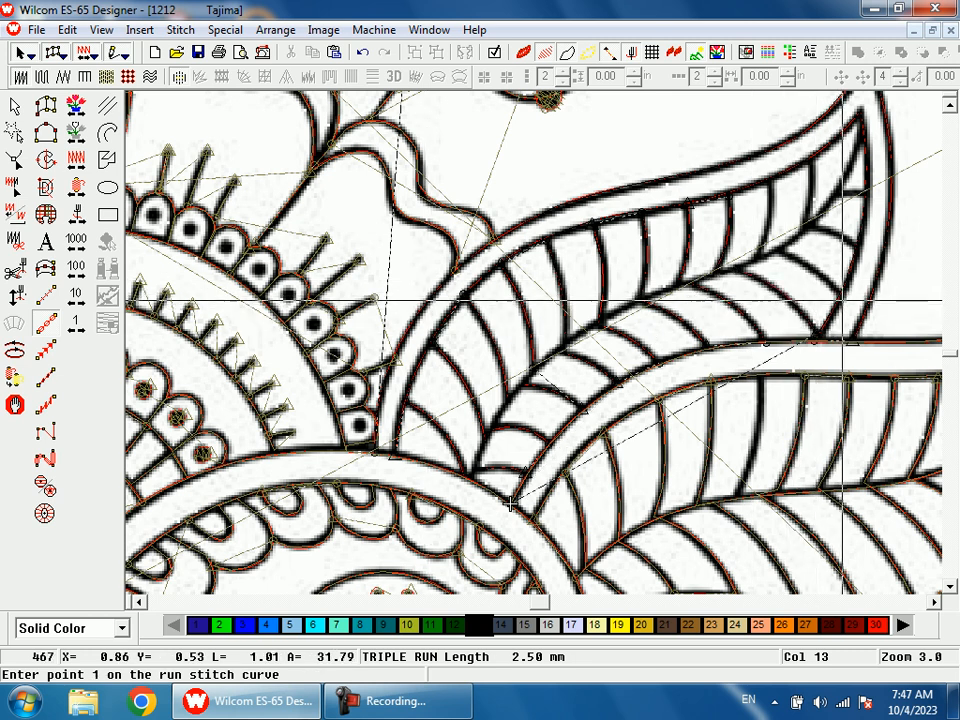
- Trace the upper leaf's ninth lower rib from the base, running from the inner outline to the center vein
click(842, 297)
click(817, 271)
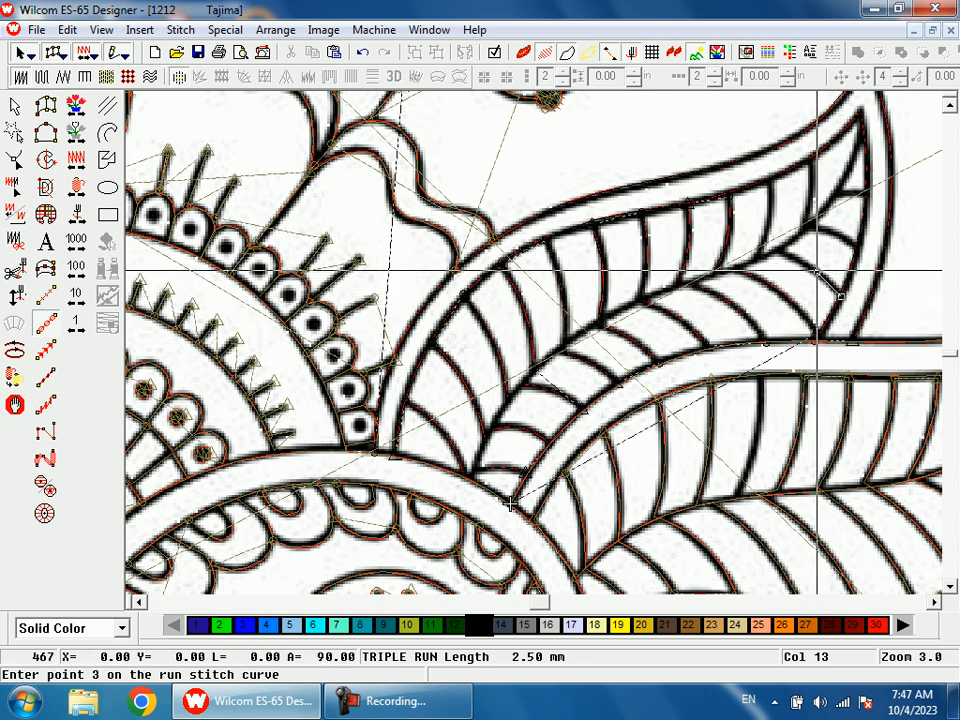
click(782, 253)
key(Return)
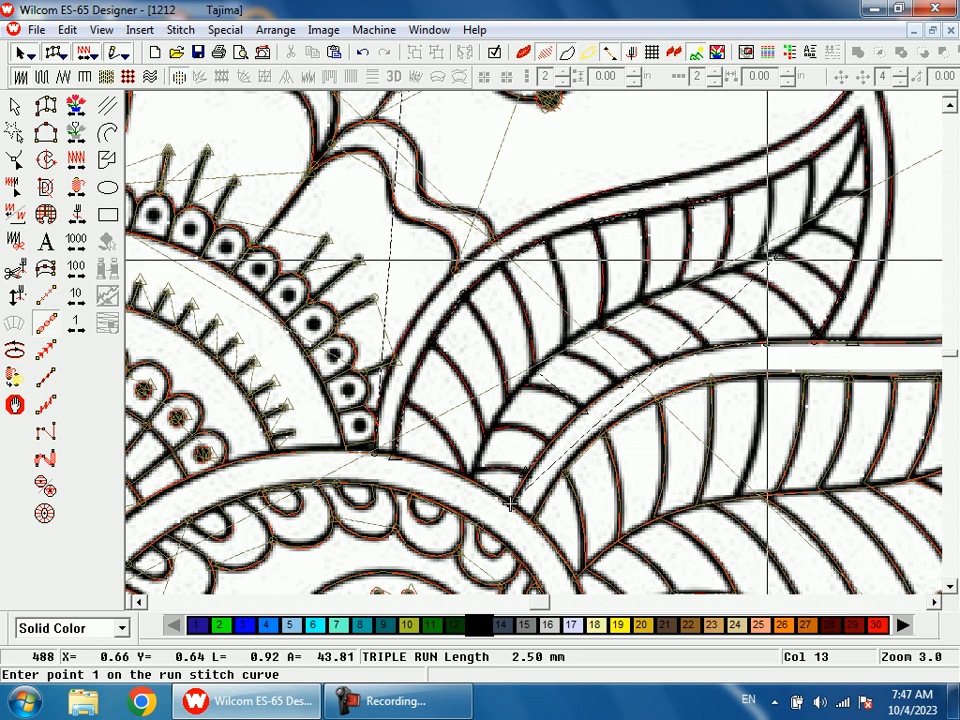
- Trace the upper leaf's tenth upper rib from the base, running from the center vein to the inner outline
click(753, 258)
click(770, 212)
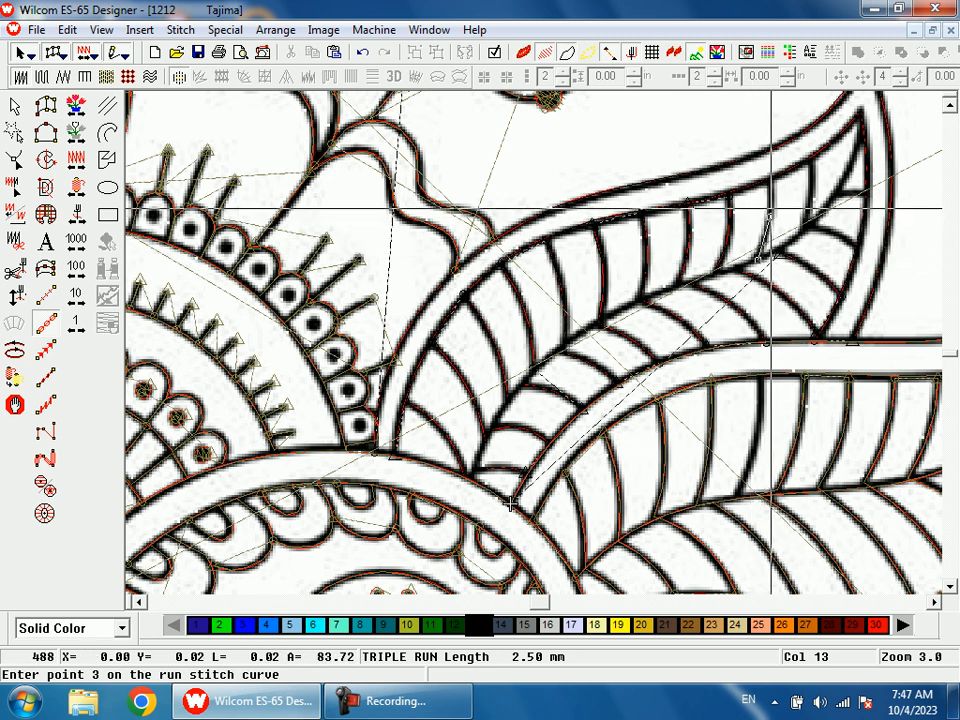
click(773, 183)
key(Return)
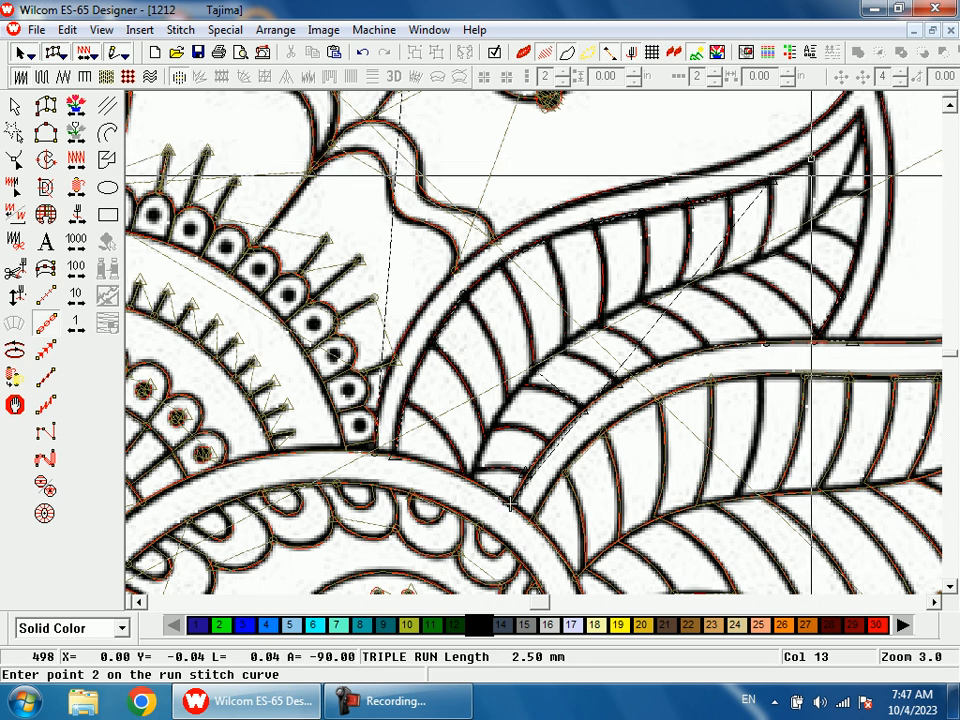
- Trace the upper leaf's eleventh upper rib from the base, continuing across the center vein along the tenth lower rib to the inner outline
click(810, 190)
key(Return)
click(808, 228)
click(838, 238)
key(Return)
- Trace the short last rib near the upper leaf's tip, between the inner outline and the center vein
click(847, 193)
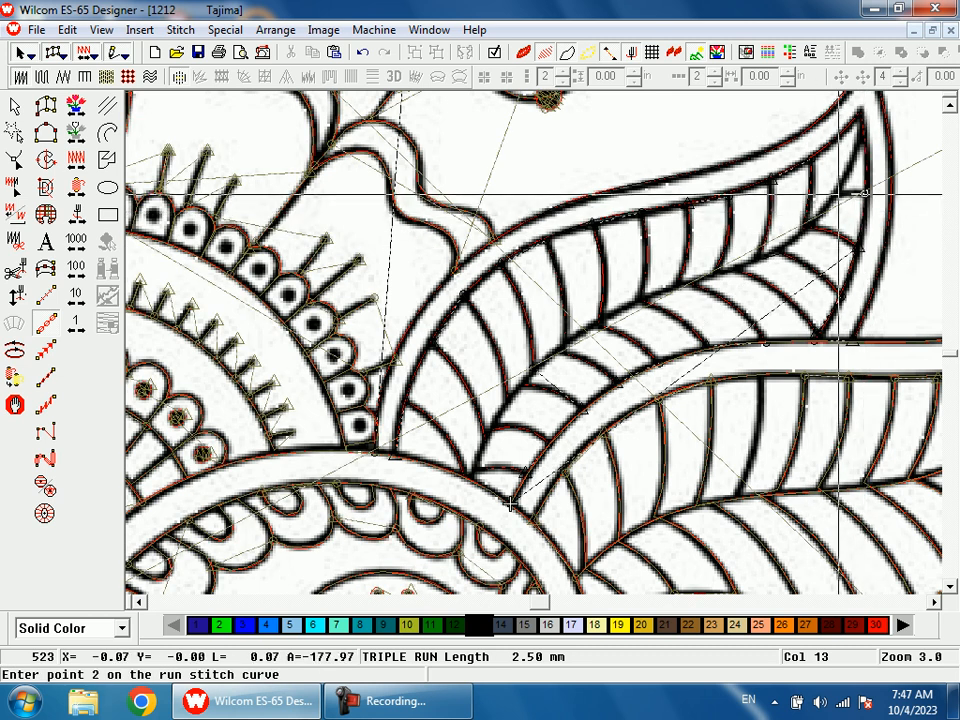
click(510, 503)
key(Return)
key(d)
key(d)
- Trace the upper leaf's center vein as one smooth curve from the tip down to the base
click(862, 128)
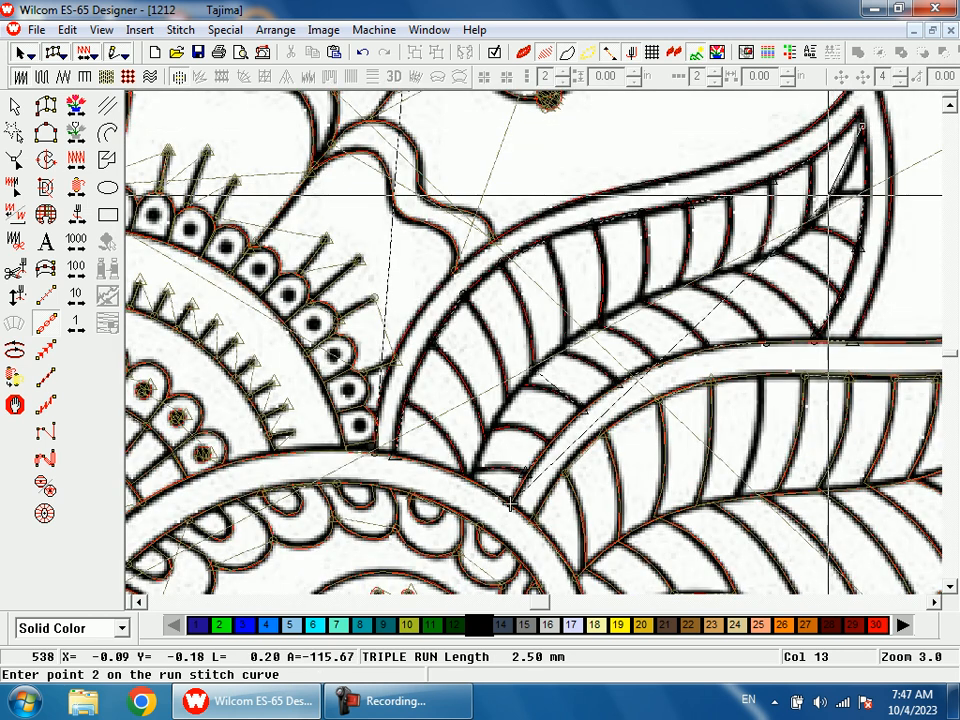
click(829, 202)
click(768, 252)
click(660, 291)
click(550, 355)
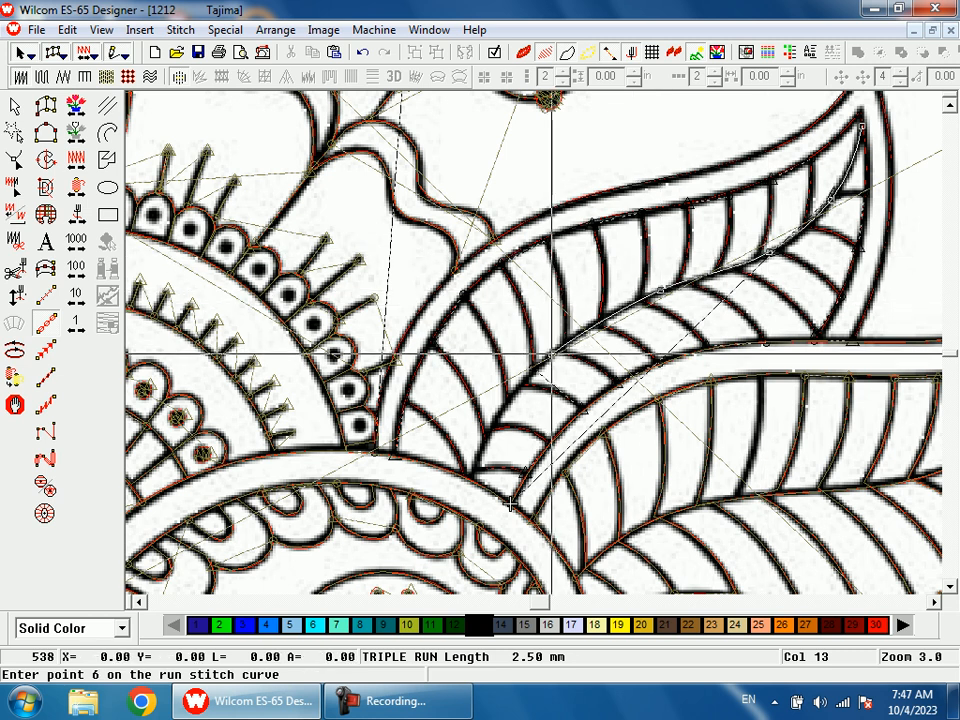
click(496, 418)
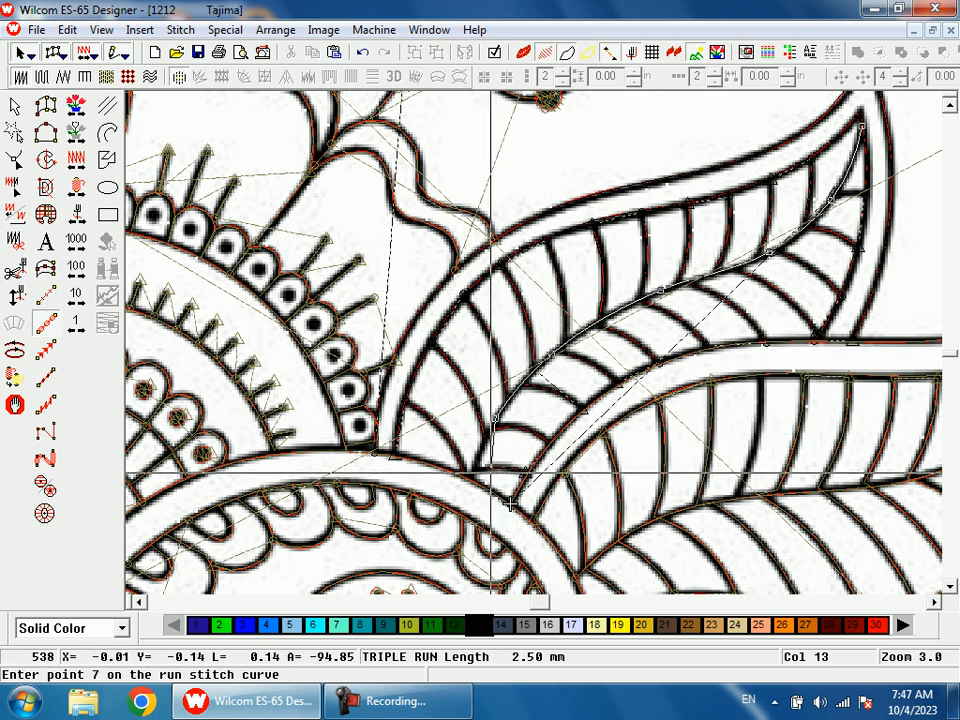
key(Return)
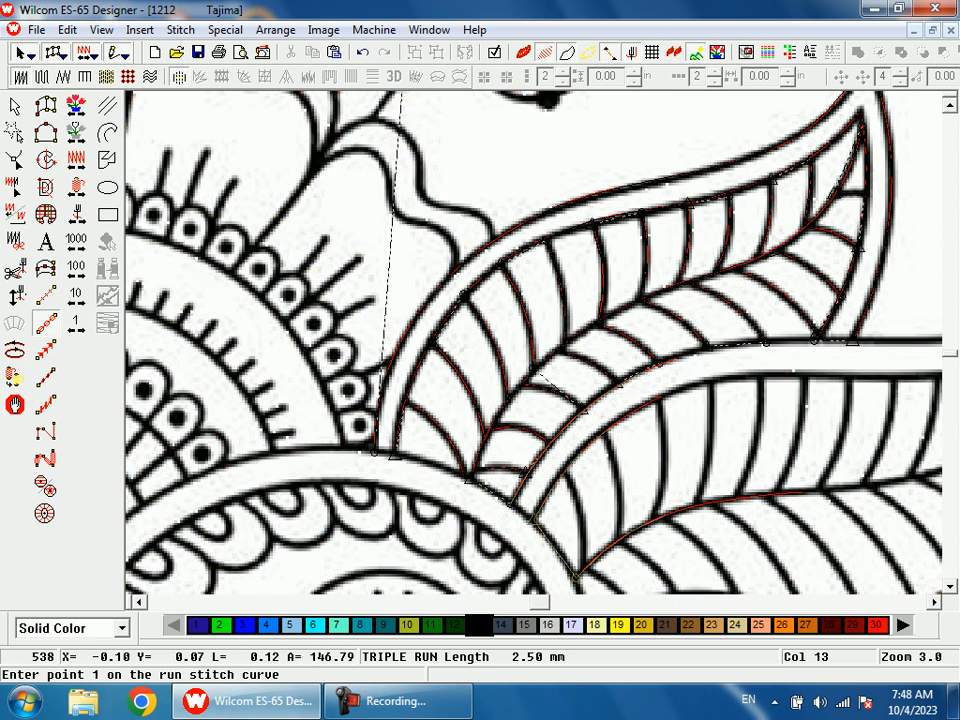
- Digitize the solid teardrop above the upper leaf's tip as a satin column with 0.38 mm spacing, running from rounded head to point
key(shift+z)
key(shift+z)
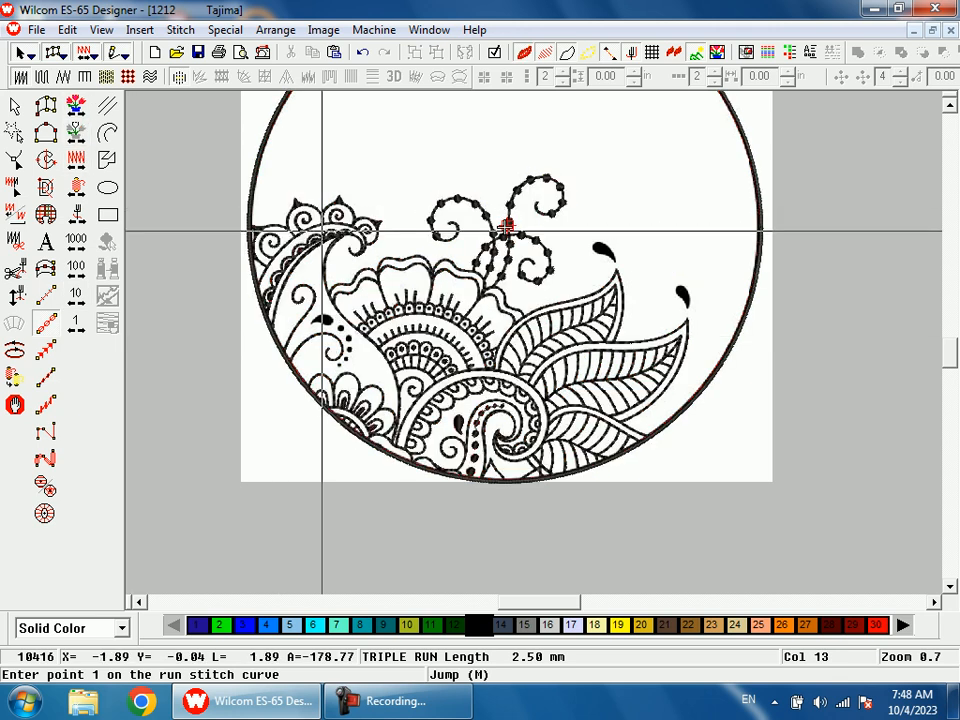
key(a)
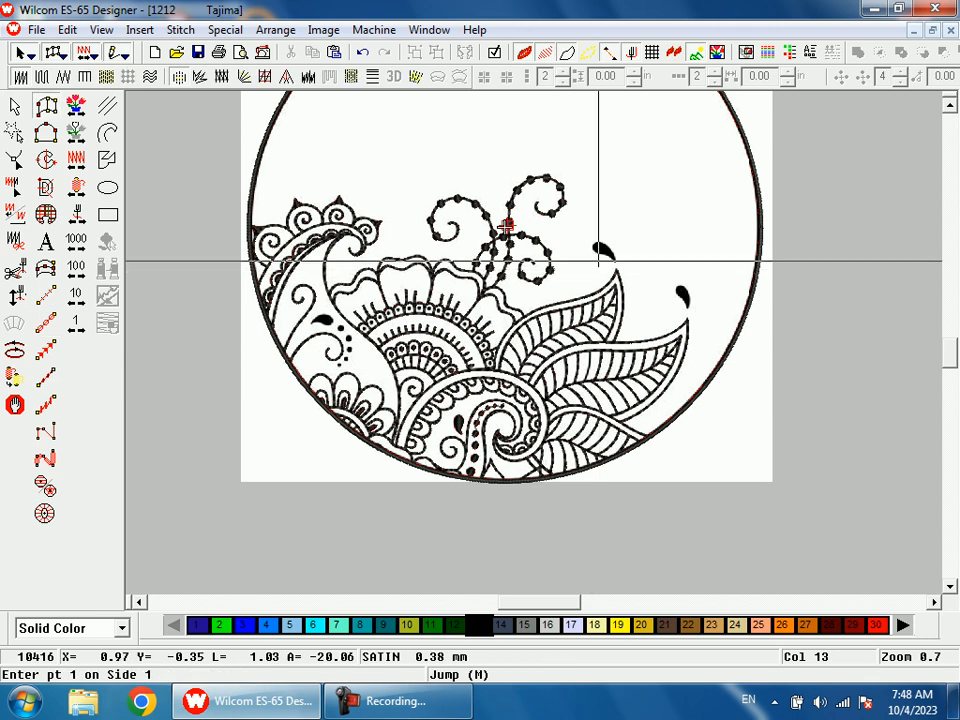
key(shift+z)
key(b)
drag(556, 277, 595, 345)
key(shift+z)
key(b)
drag(493, 251, 559, 398)
click(438, 197)
click(459, 182)
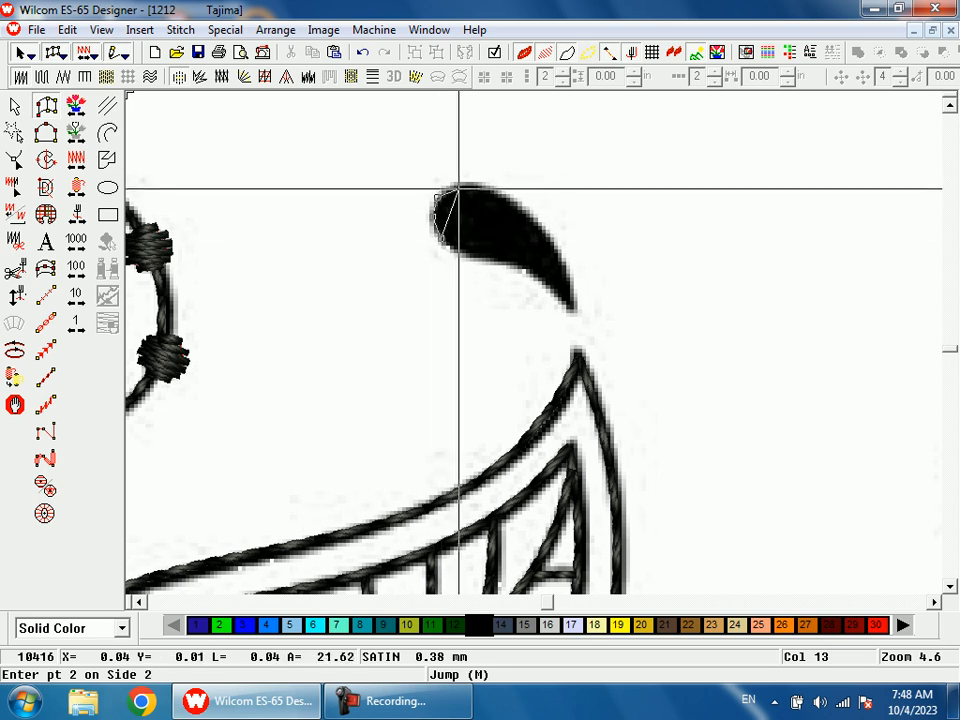
click(482, 255)
click(509, 200)
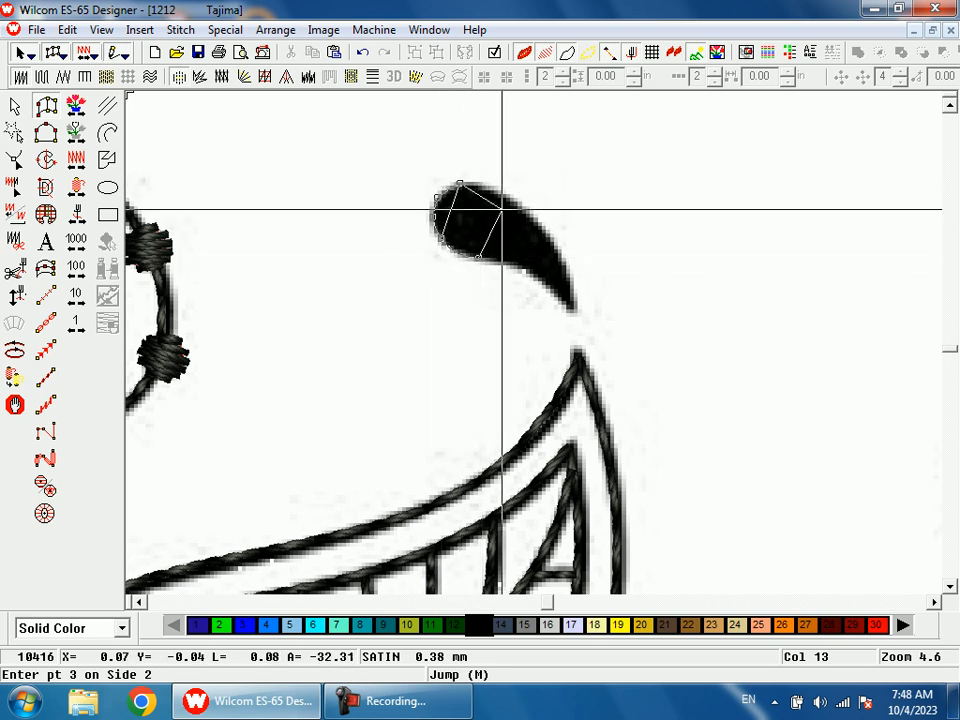
click(528, 262)
click(526, 268)
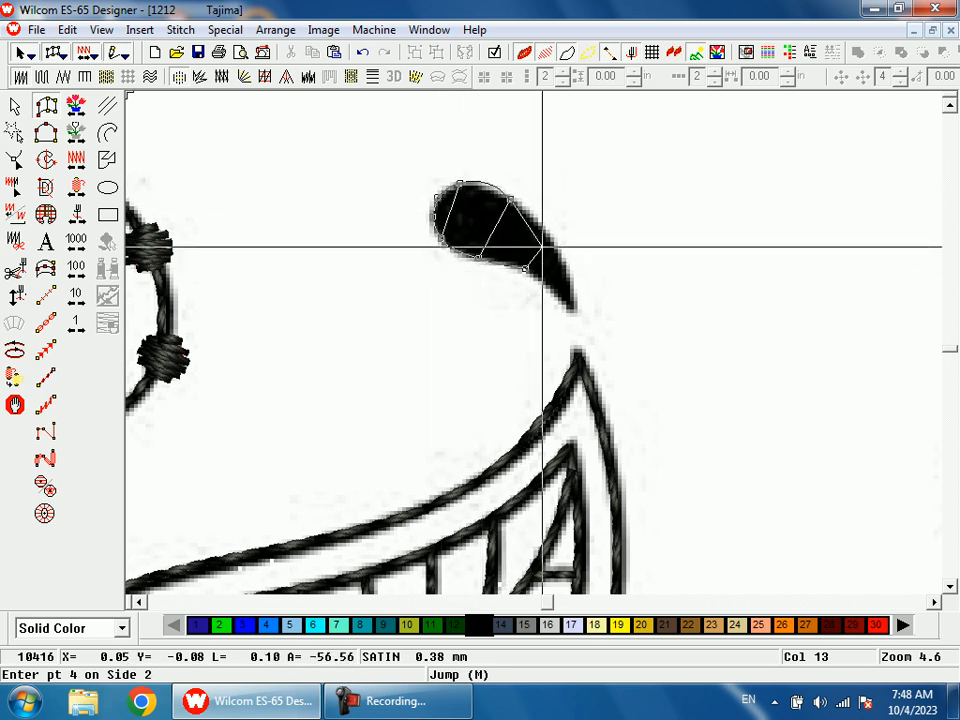
click(551, 239)
key(Return)
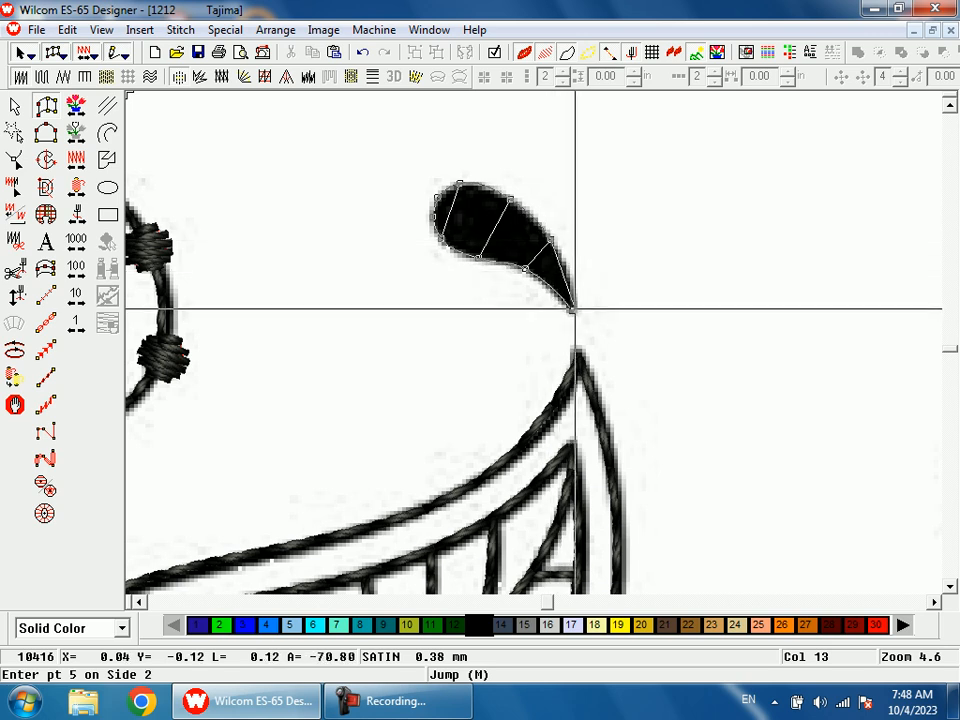
key(Return)
- Digitize the solid teardrop above the middle leaf's tip as a satin column, running from rounded head to point
key(shift+z)
key(shift+z)
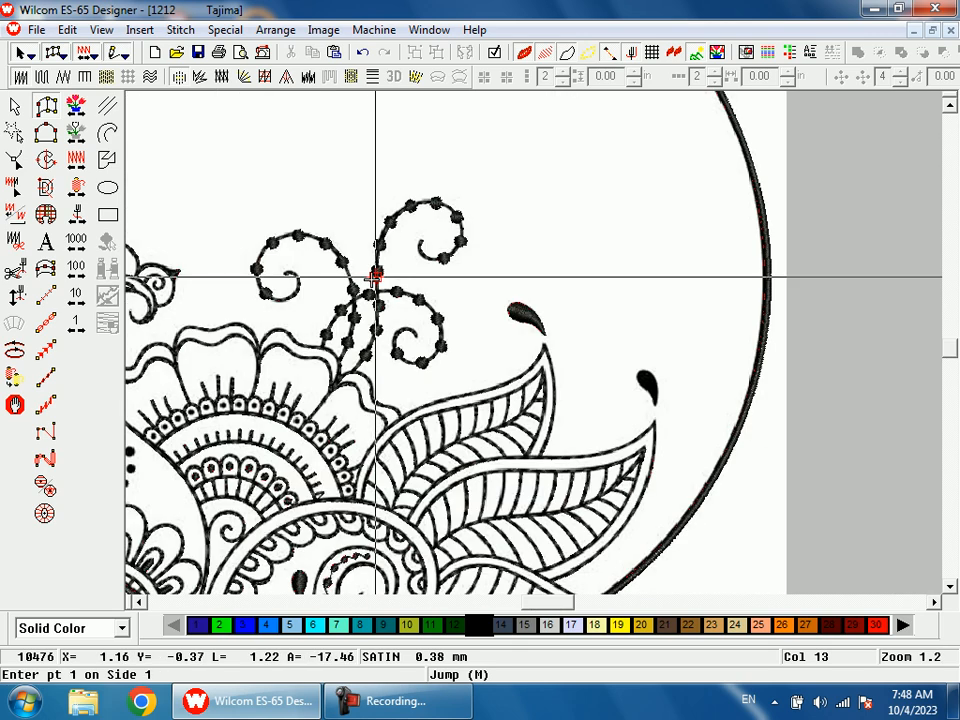
key(z)
drag(617, 332, 648, 455)
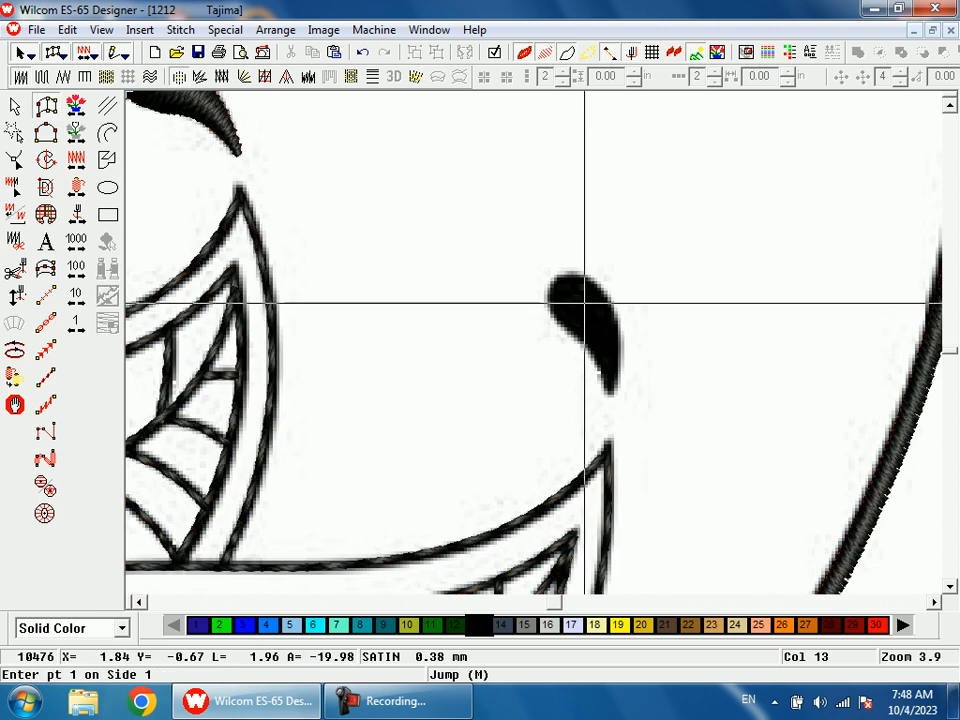
click(551, 283)
click(560, 275)
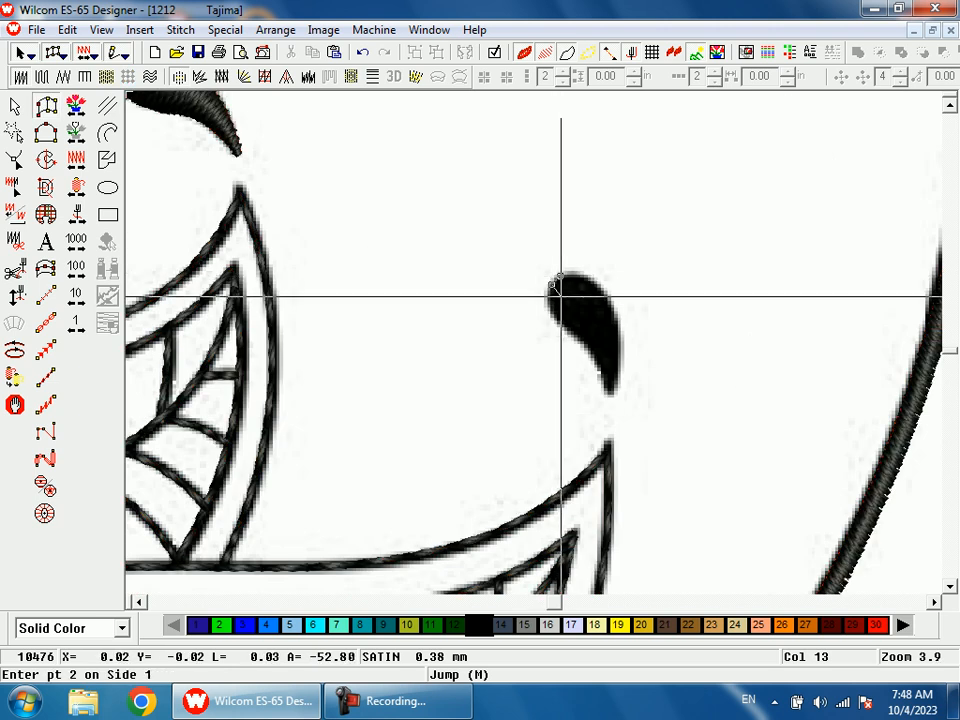
click(552, 307)
click(585, 281)
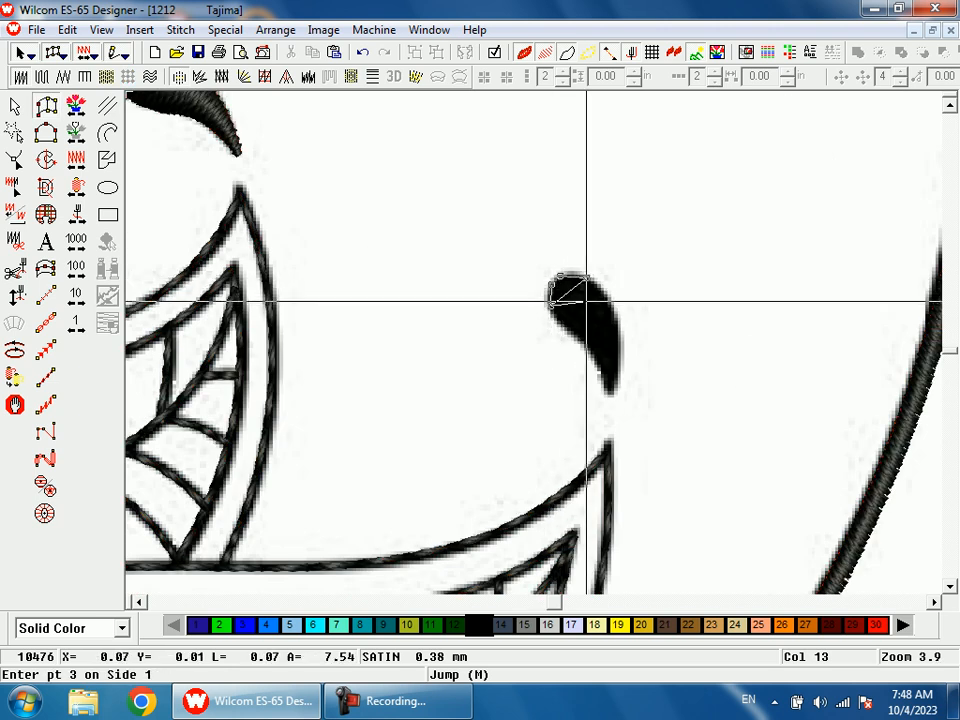
click(578, 332)
click(614, 316)
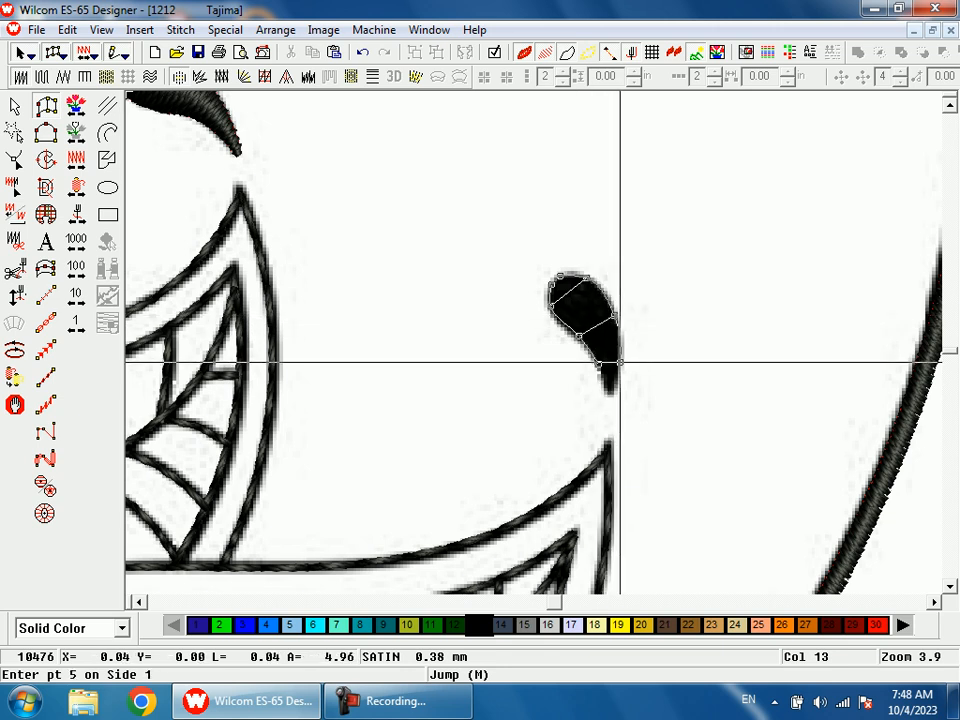
key(Return)
- Copy the satin dot in the flower's leftmost inner scallop onto the smallest, lowest dot beside the spiral near the circle's left edge
key(0)
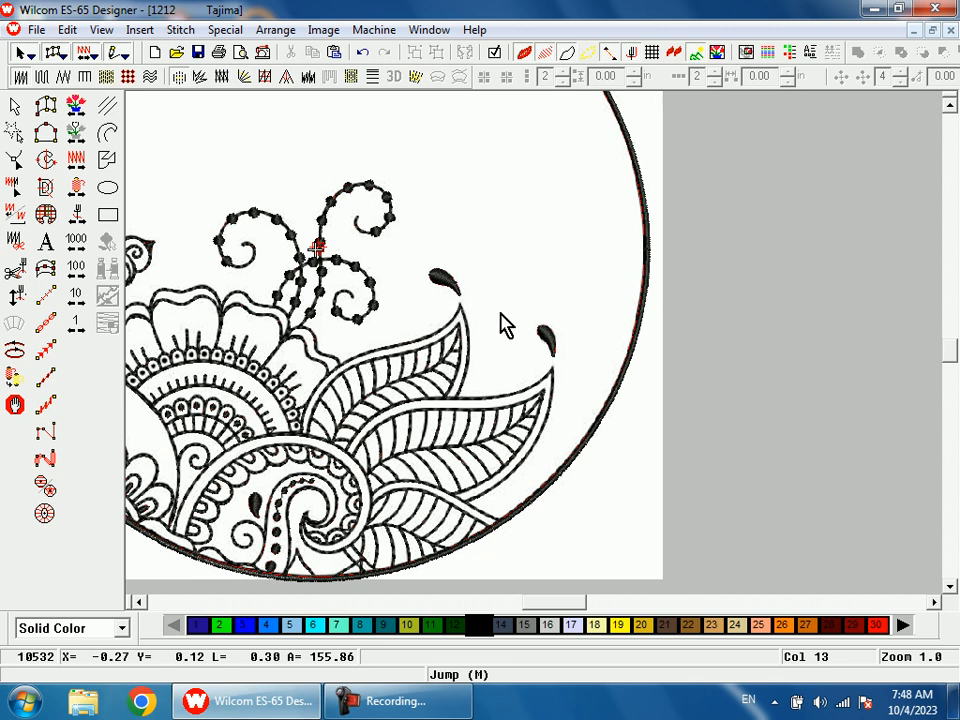
key(shift+z)
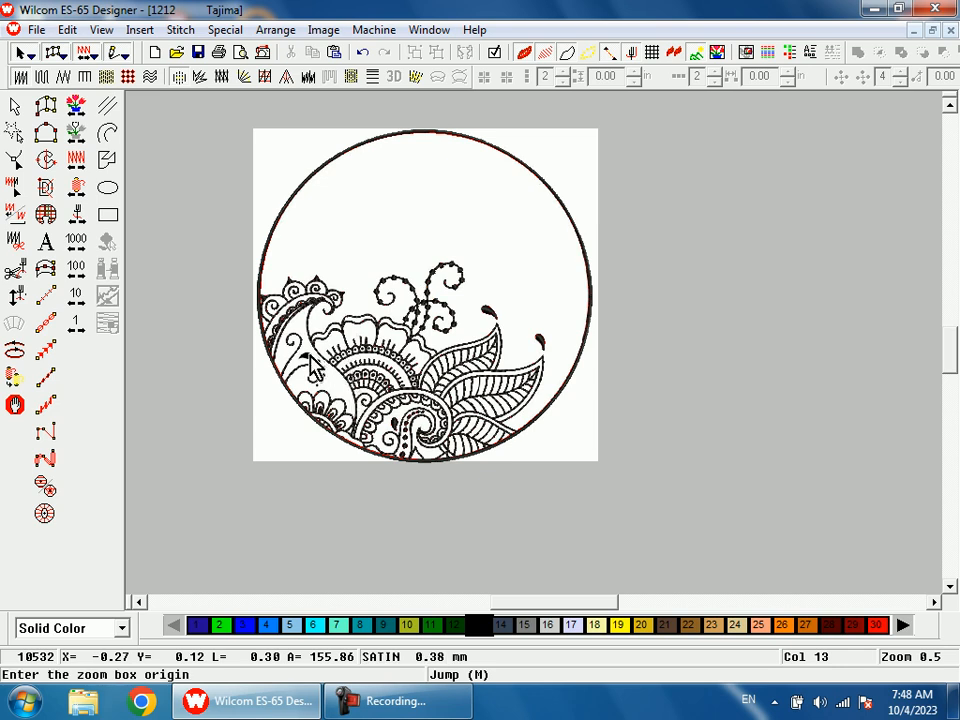
drag(308, 345, 351, 409)
key(shift+z)
key(b)
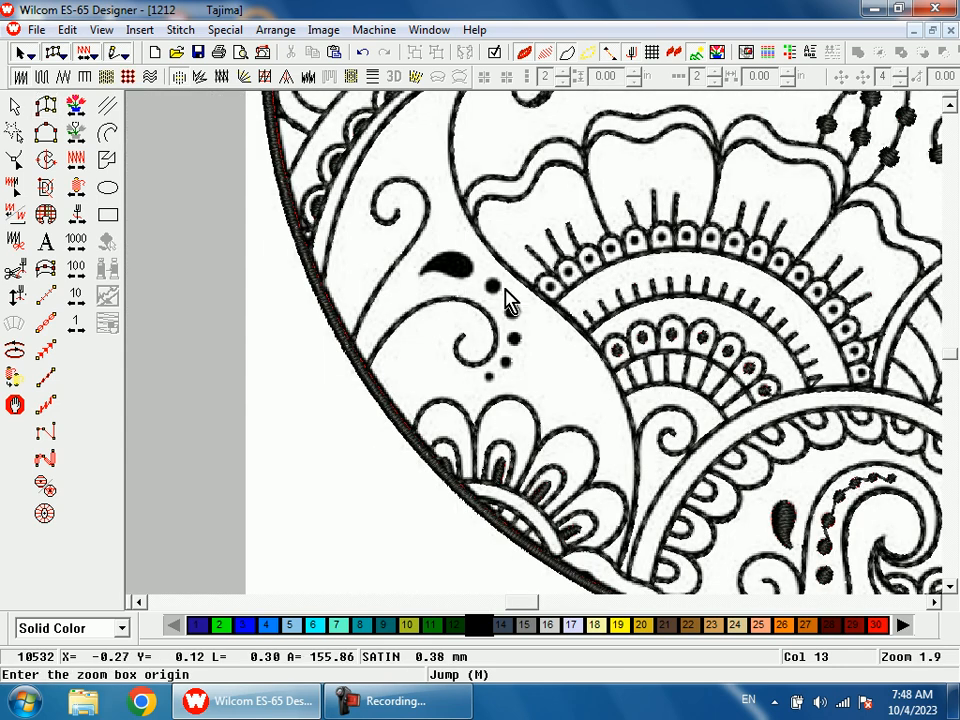
drag(505, 312, 609, 474)
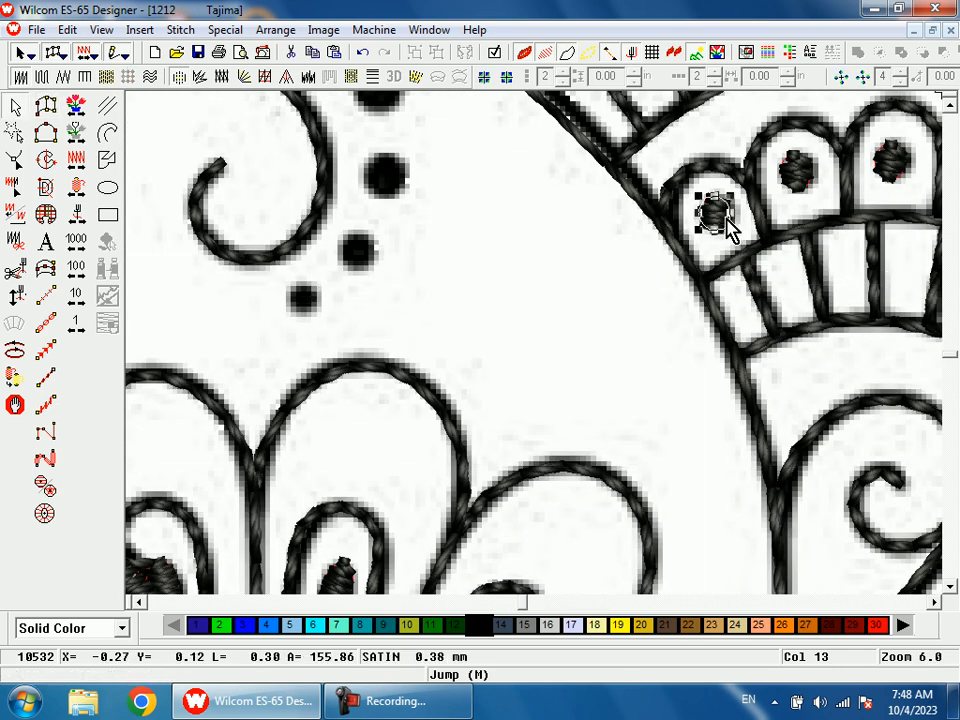
drag(688, 236, 306, 300)
- Place satin dot copies on the remaining four dots of the curved row beside the spiral, sized to match the artwork
scroll(386, 403, up, 3)
drag(300, 410, 411, 267)
scroll(435, 364, up, 1)
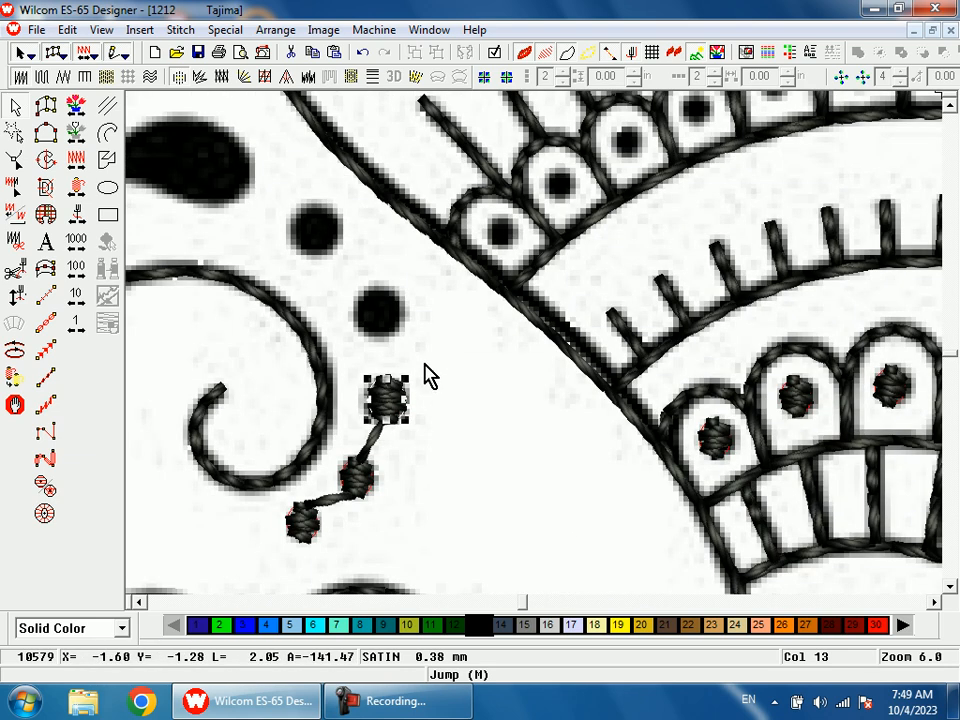
key(ctrl+d)
drag(390, 399, 343, 203)
key(Escape)
- Digitize the solid teardrop above the spiral and dot row as a satin column, running from rounded head to point
key(shift+z)
key(shift+z)
key(b)
drag(440, 258, 476, 355)
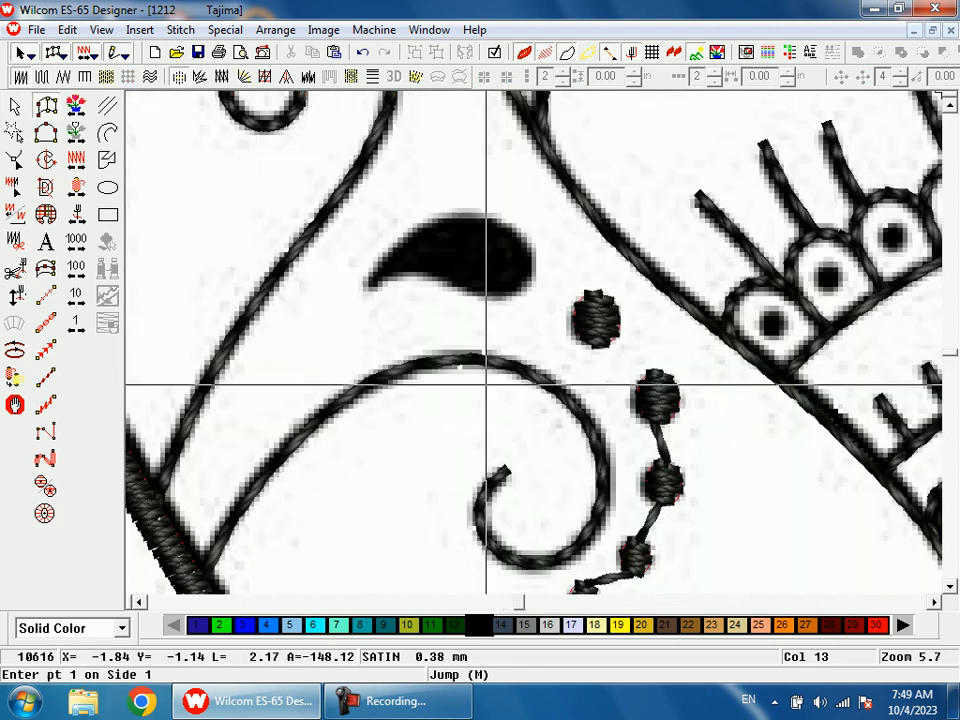
click(505, 292)
click(507, 227)
click(446, 288)
click(446, 228)
click(444, 219)
click(410, 270)
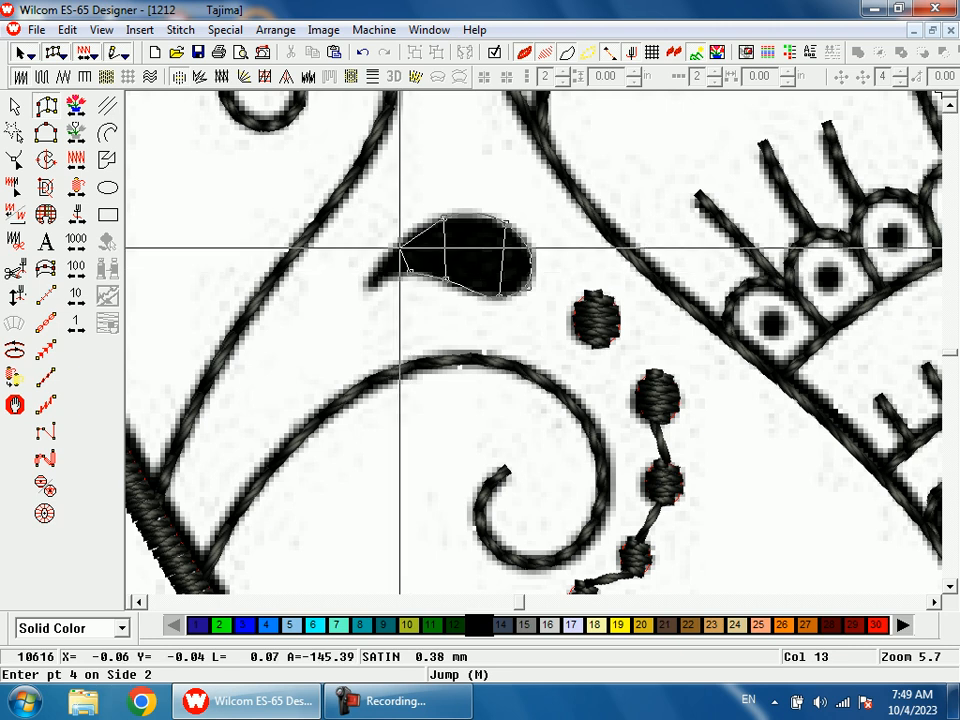
click(396, 243)
click(366, 287)
click(358, 285)
key(Return)
- Hide the background artwork and review the digitized design at actual size, as a whole circle and close up on the floral area
key(shift+z)
key(shift+z)
key(shift+z)
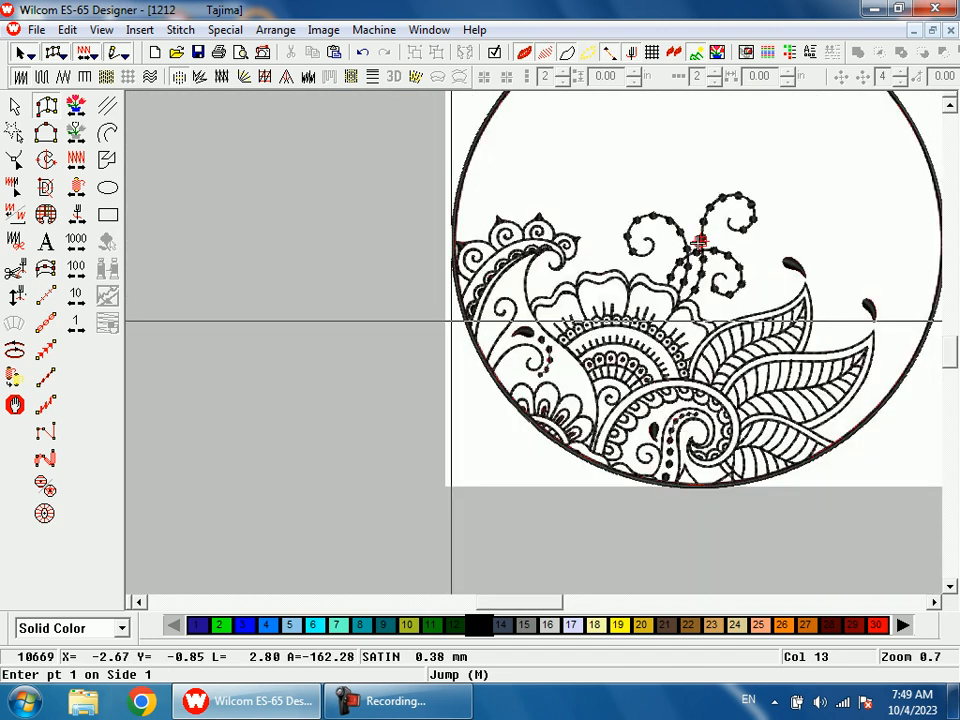
key(d)
key(1)
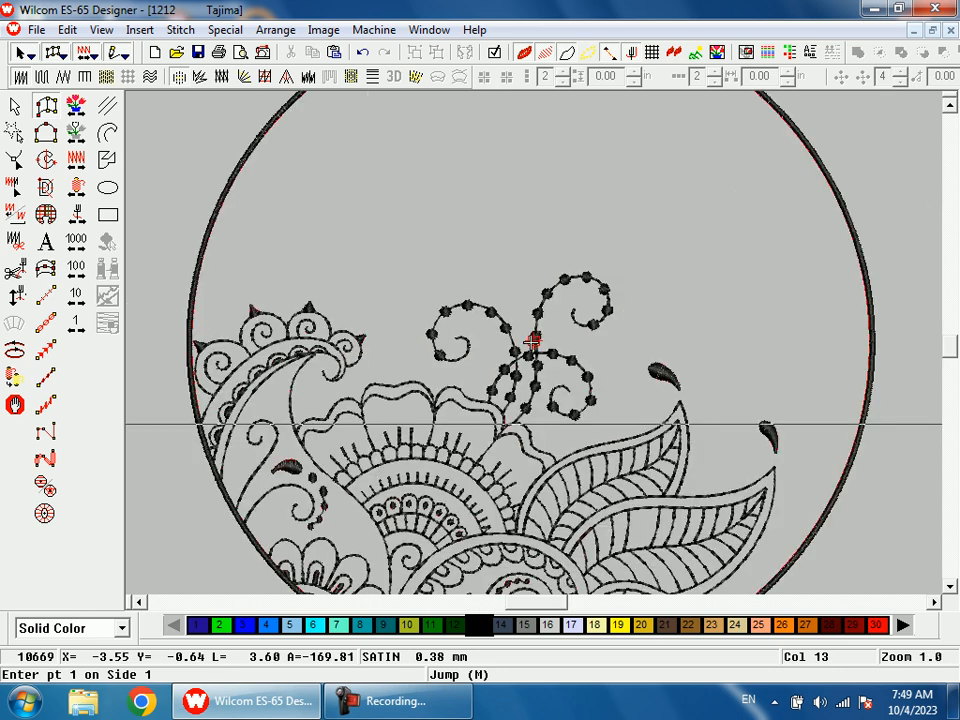
key(shift+z)
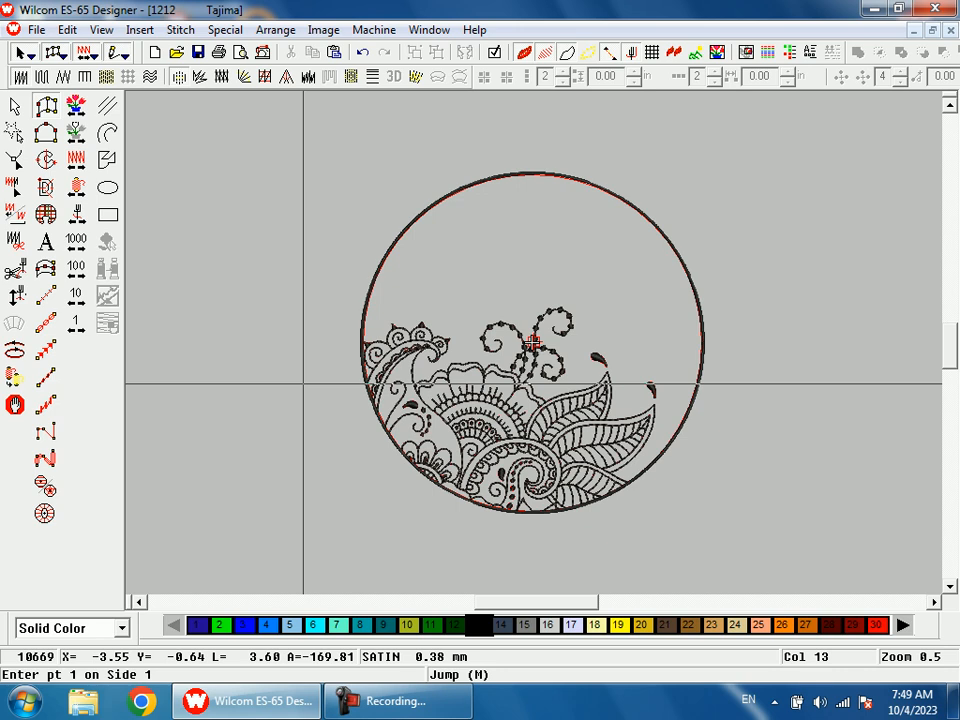
key(b)
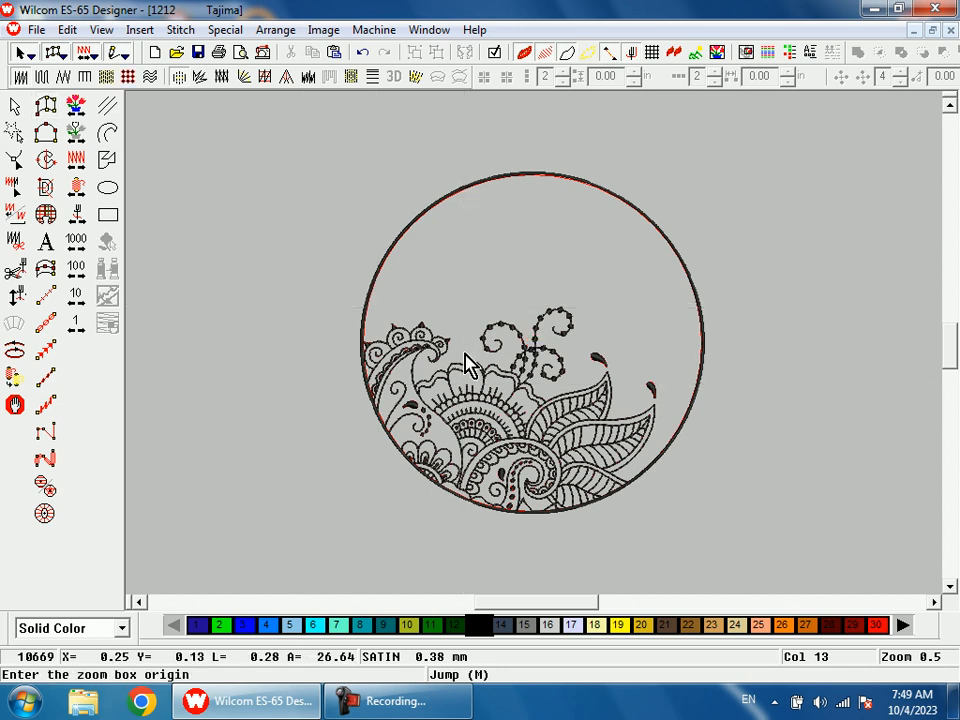
drag(380, 295, 694, 525)
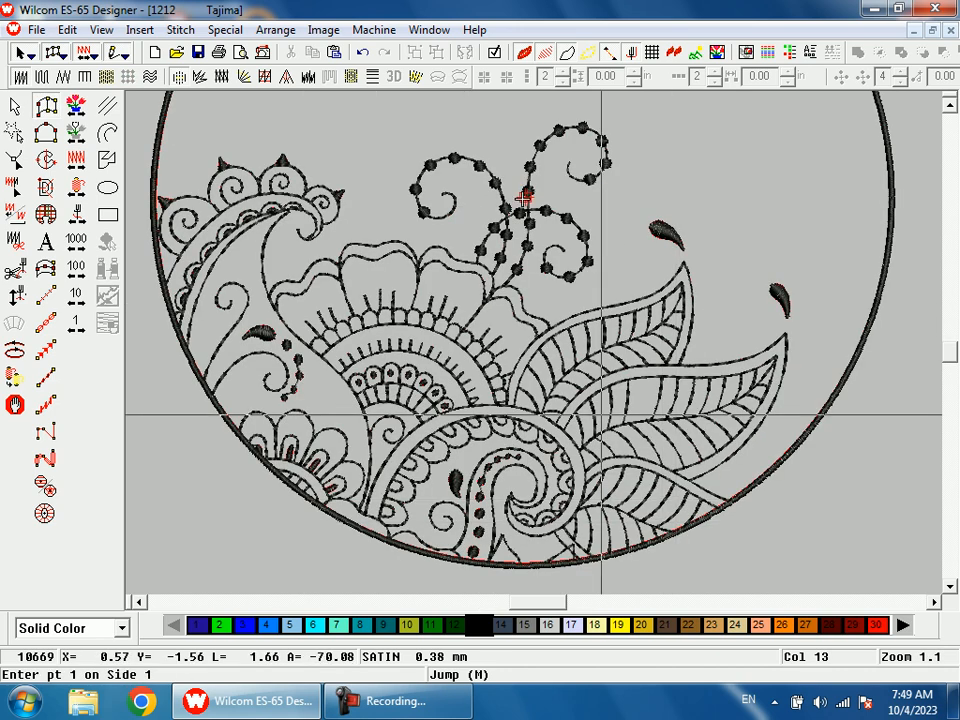
- Start a satin column at the start of the design, following the upper leaf's outer border upward from its base on the arch
key(t)
click(76, 108)
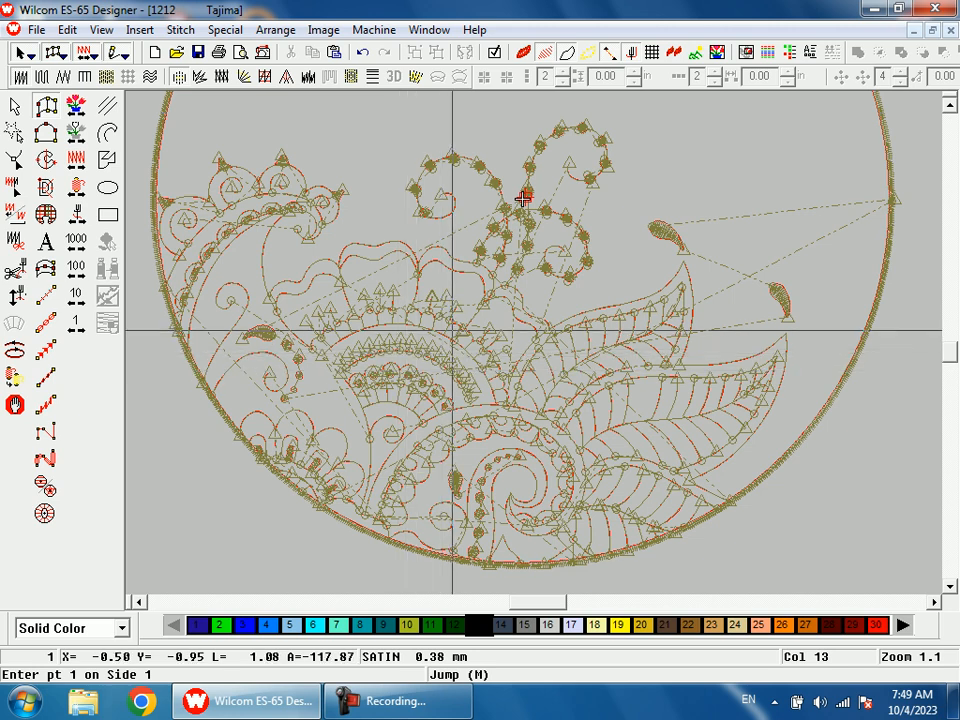
key(b)
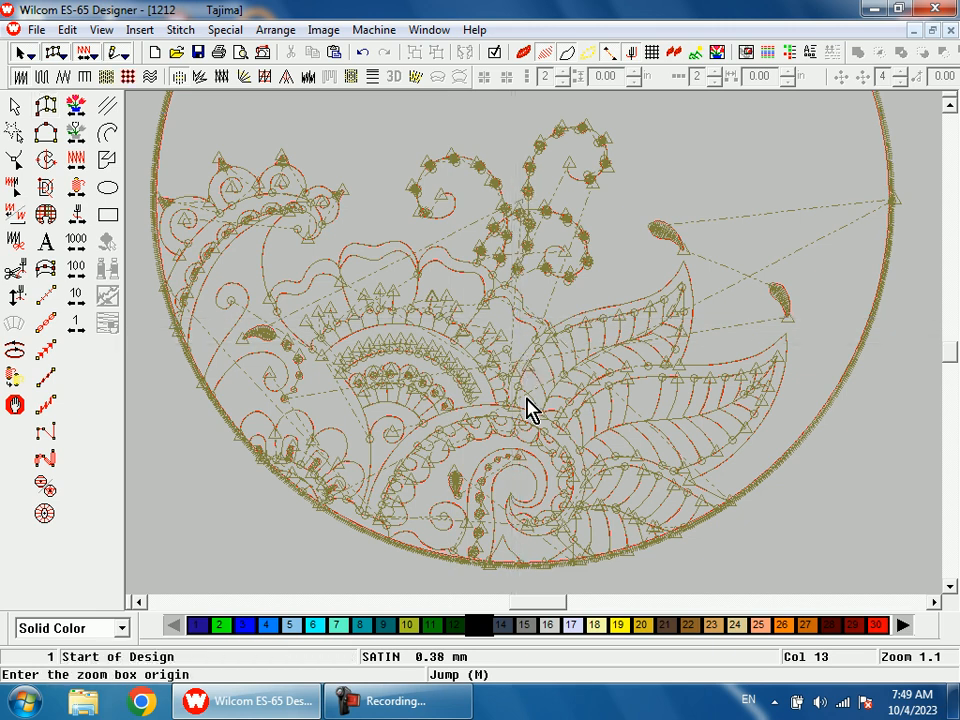
drag(541, 412, 607, 439)
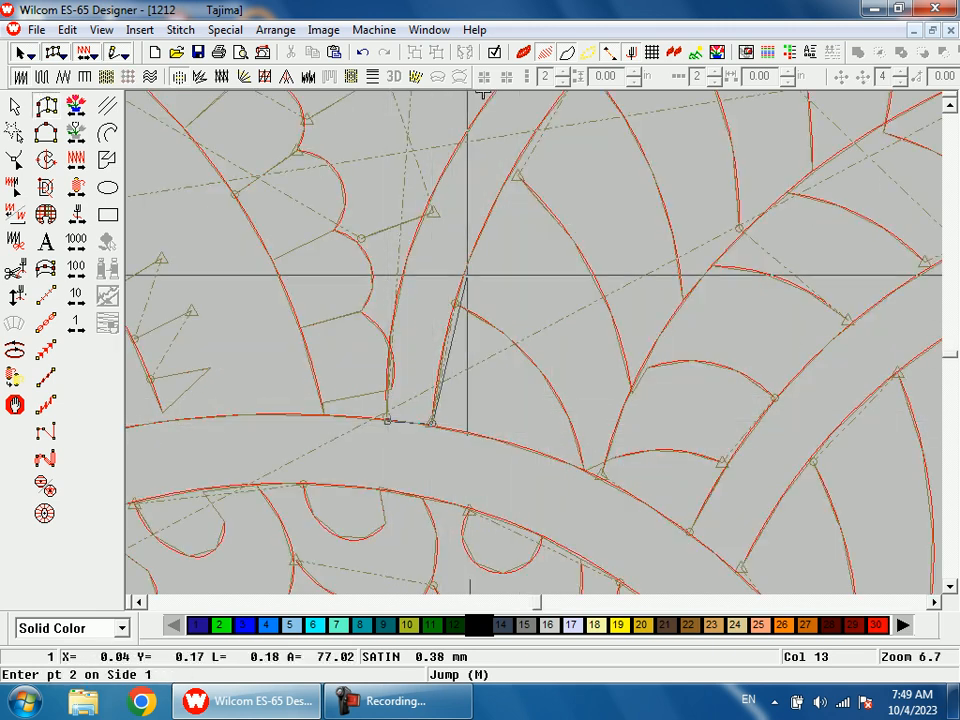
click(470, 263)
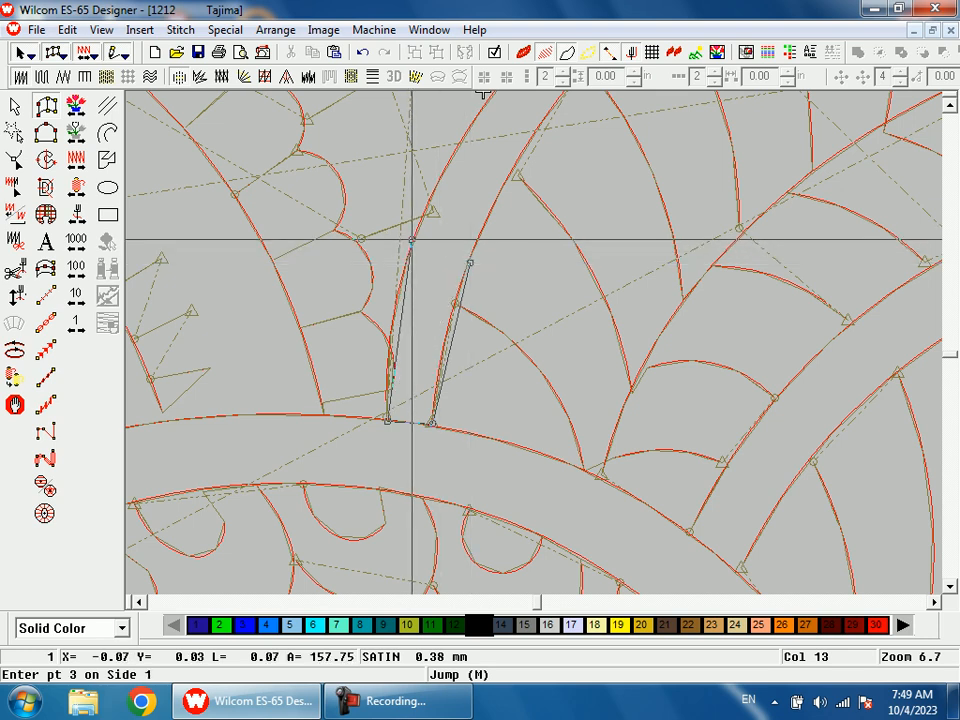
click(411, 242)
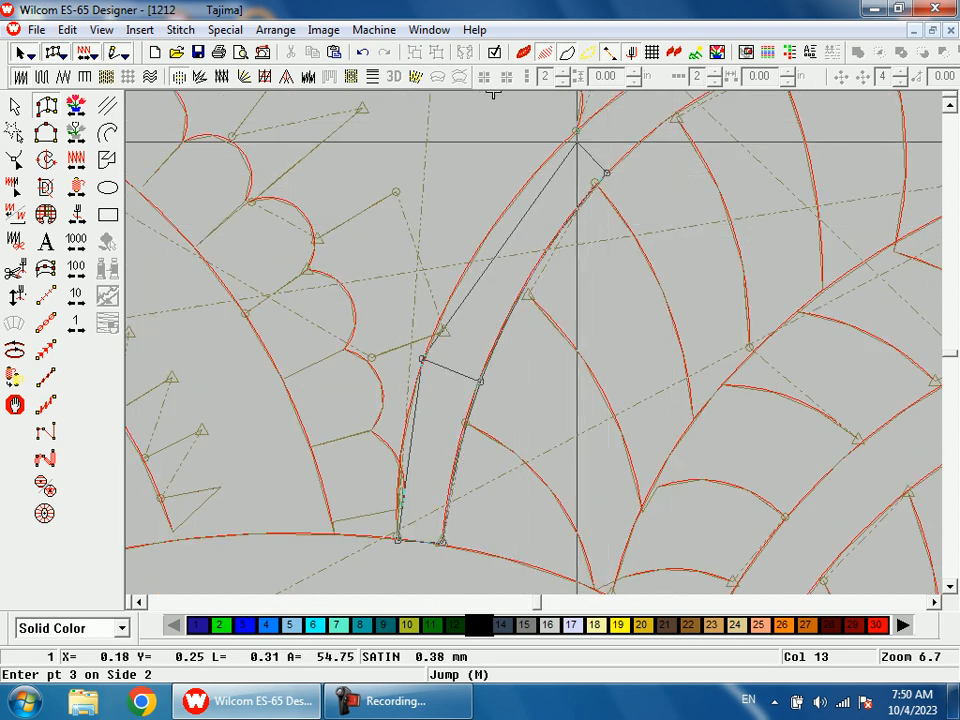
click(573, 135)
- Extend the satin column with paired edge points along the upper leaf's top border to just short of its tip
key(shift+z)
key(b)
drag(400, 230, 650, 400)
click(409, 343)
click(397, 300)
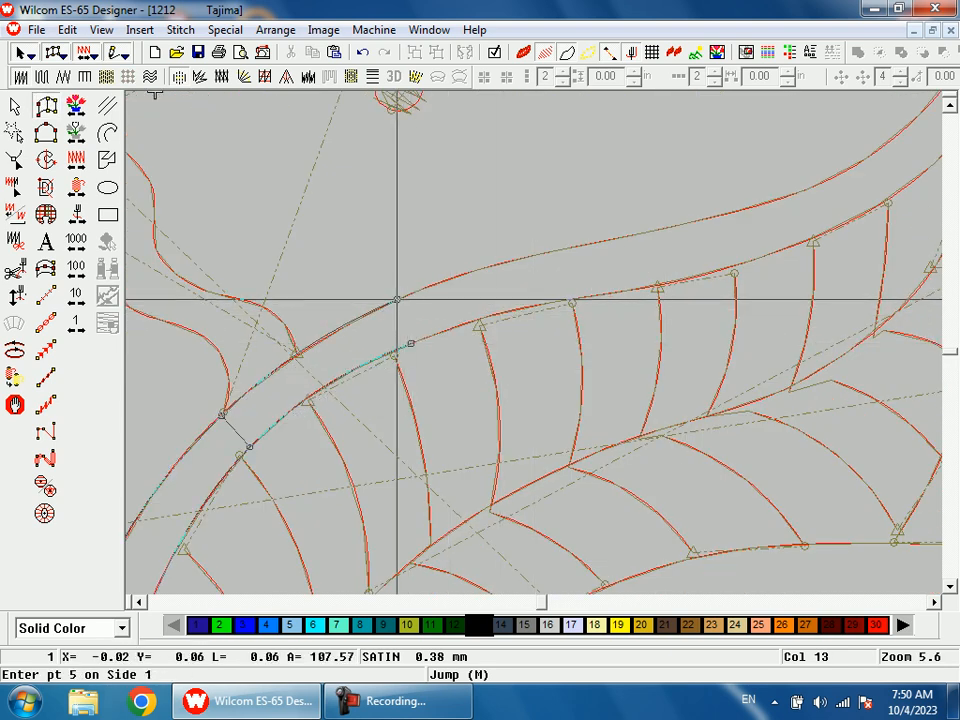
click(656, 287)
click(651, 237)
key(c)
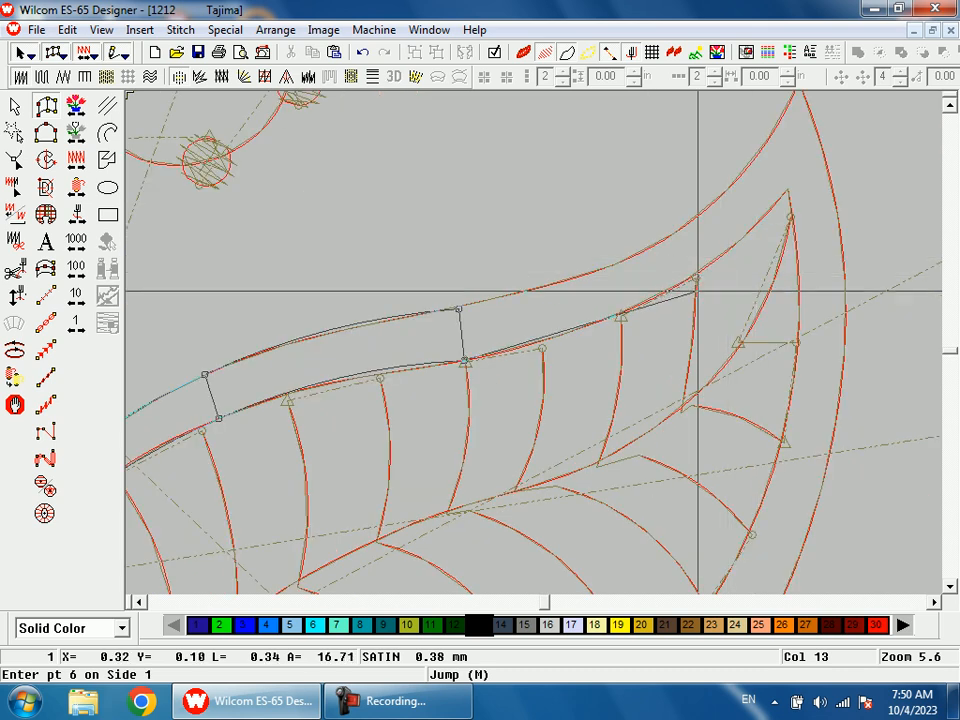
click(650, 300)
click(631, 259)
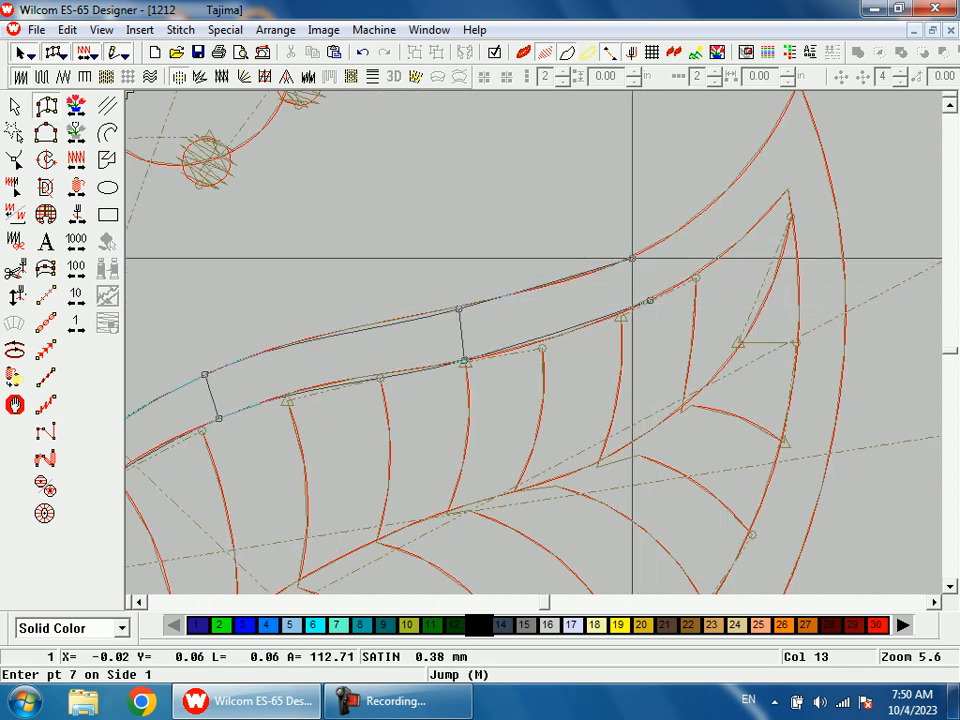
- Carry the satin column around the upper leaf's pointed tip and partway down its outer side
click(786, 192)
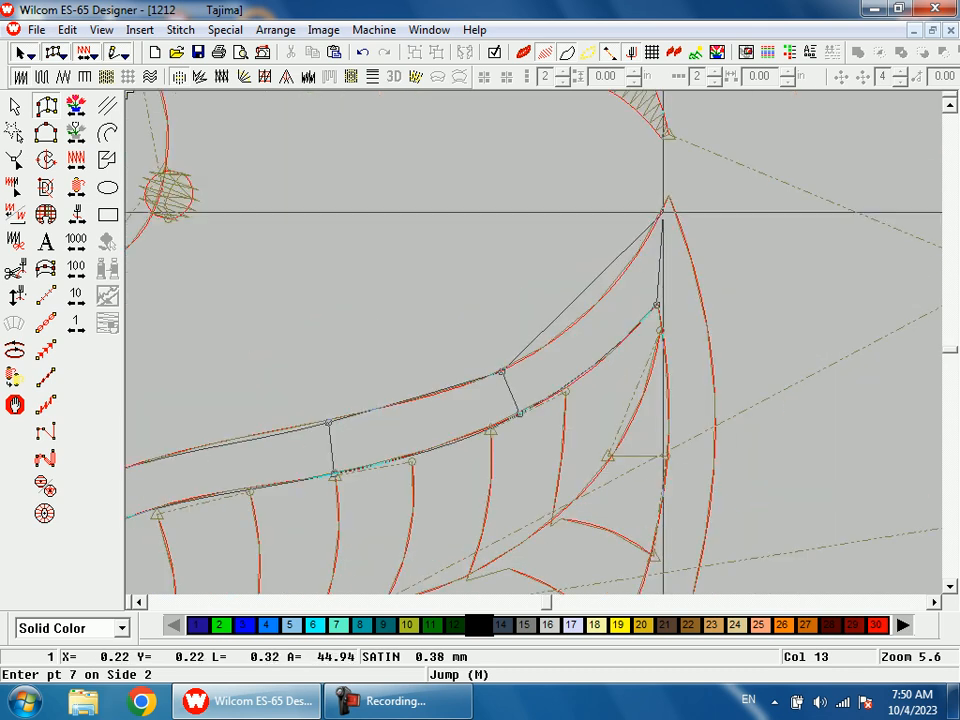
click(669, 200)
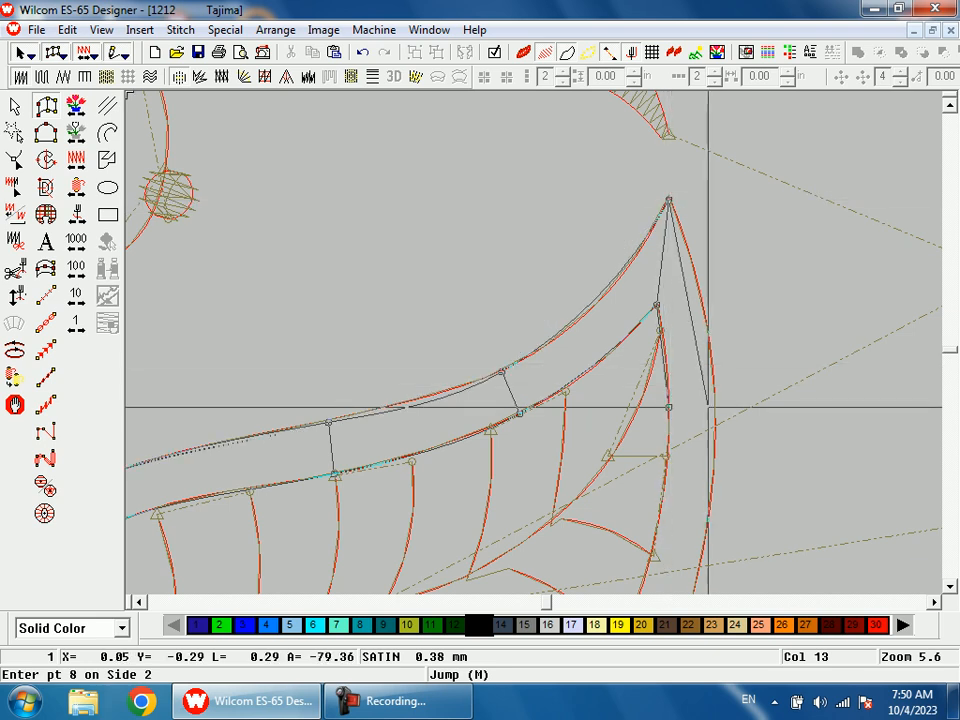
click(715, 407)
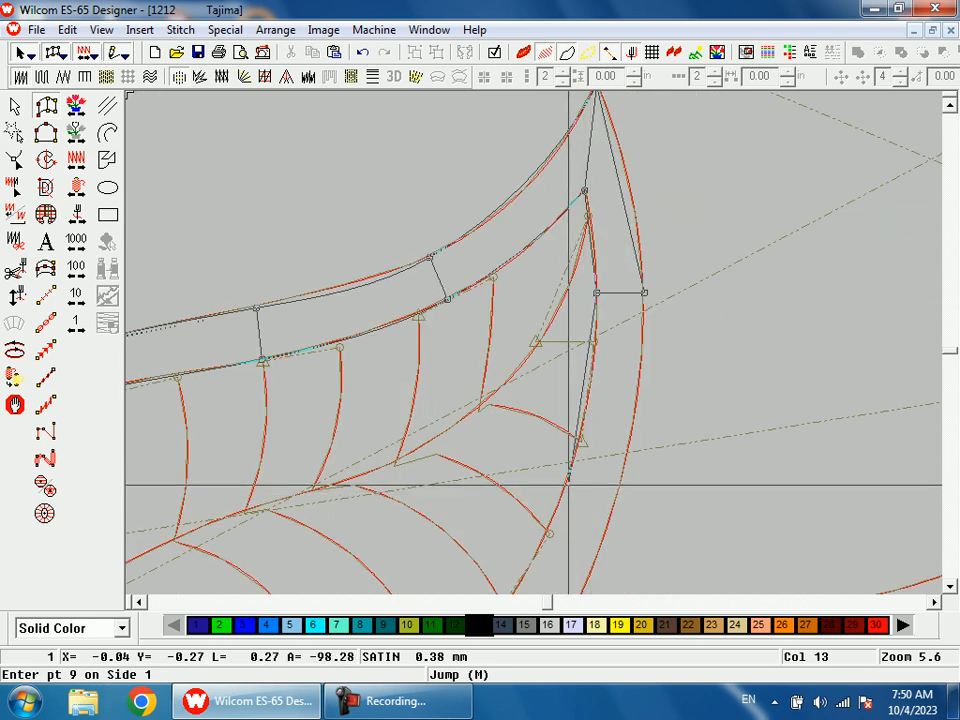
click(567, 485)
click(615, 497)
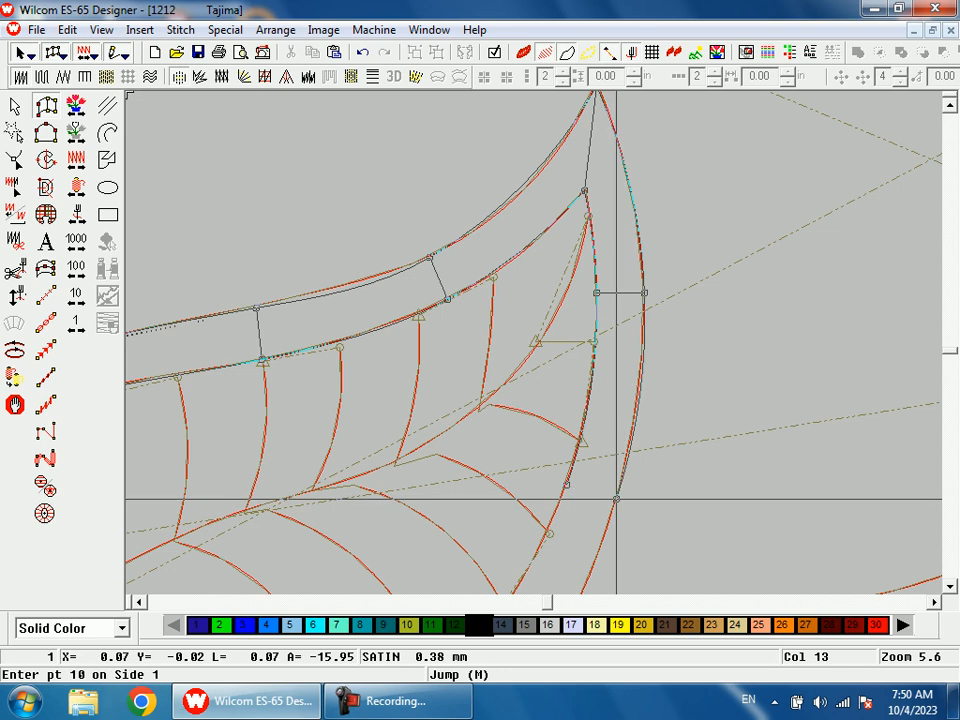
- Continue the satin column down to the second leaf's top edge and finish the border object
key(shift+z)
key(shift+z)
key(b)
drag(497, 321, 574, 459)
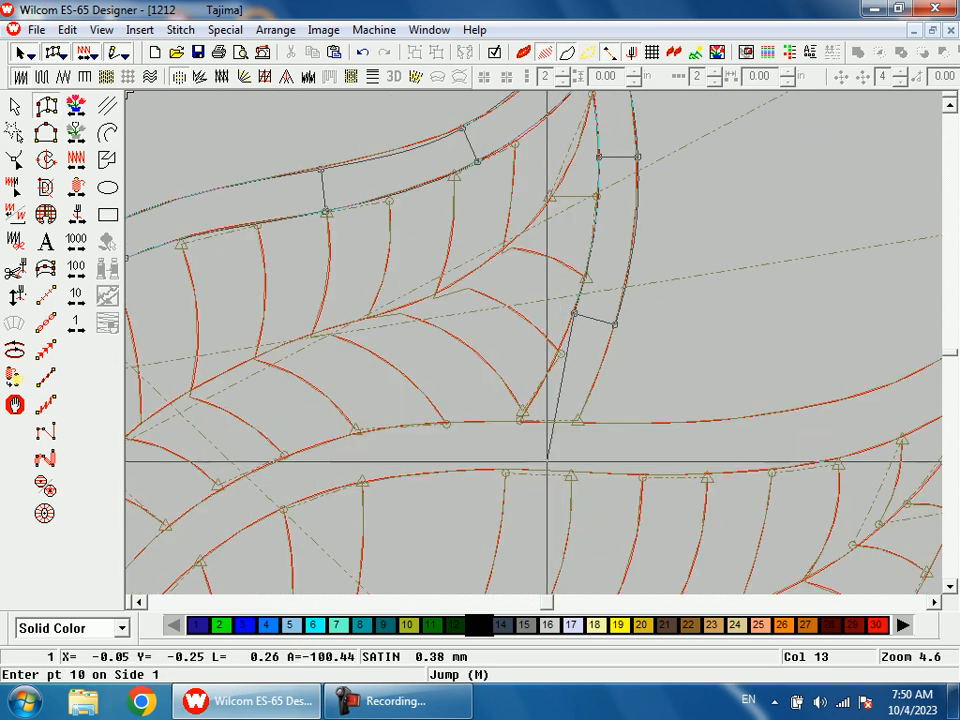
click(520, 419)
click(580, 424)
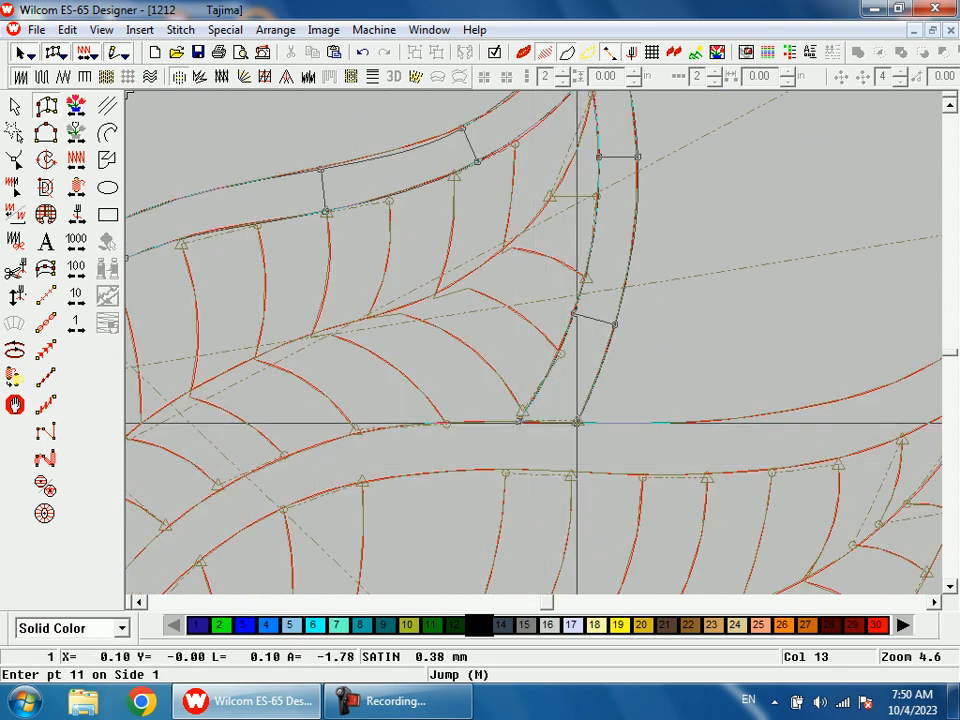
key(Return)
key(shift+z)
key(shift+z)
key(Escape)
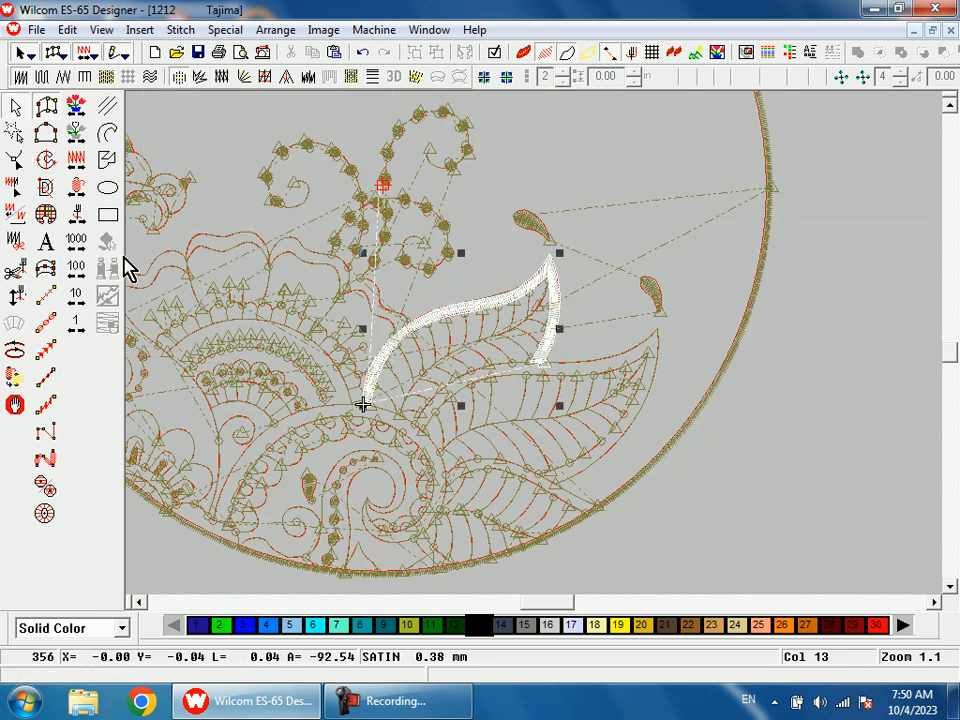
- Recolor the new satin leaf border with color 17 and review it in the realistic stitch view without the artwork
click(572, 625)
key(Escape)
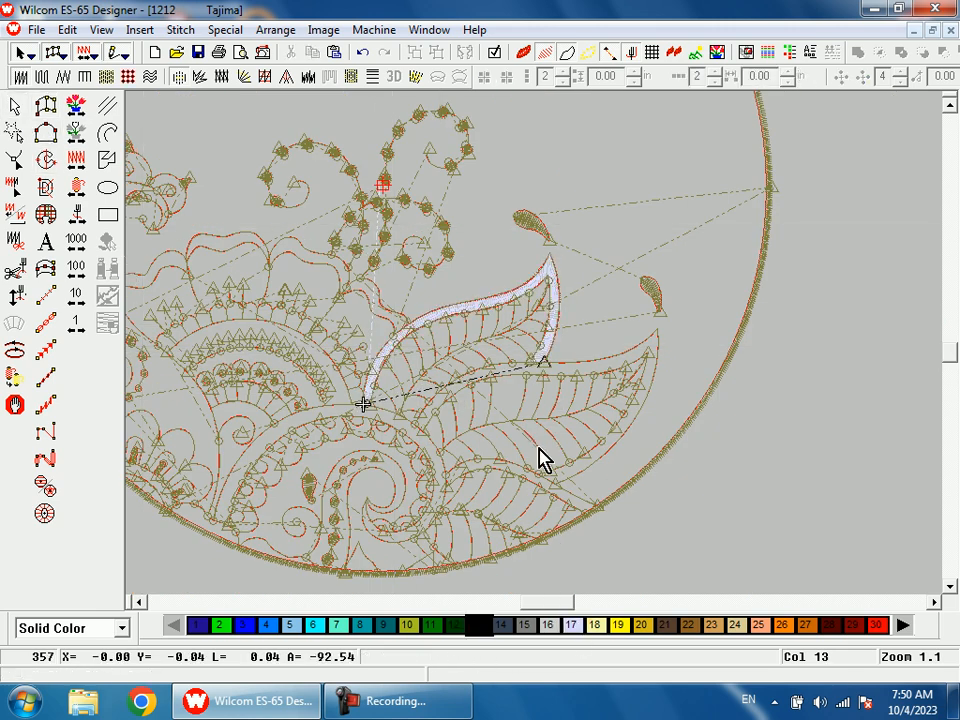
key(t)
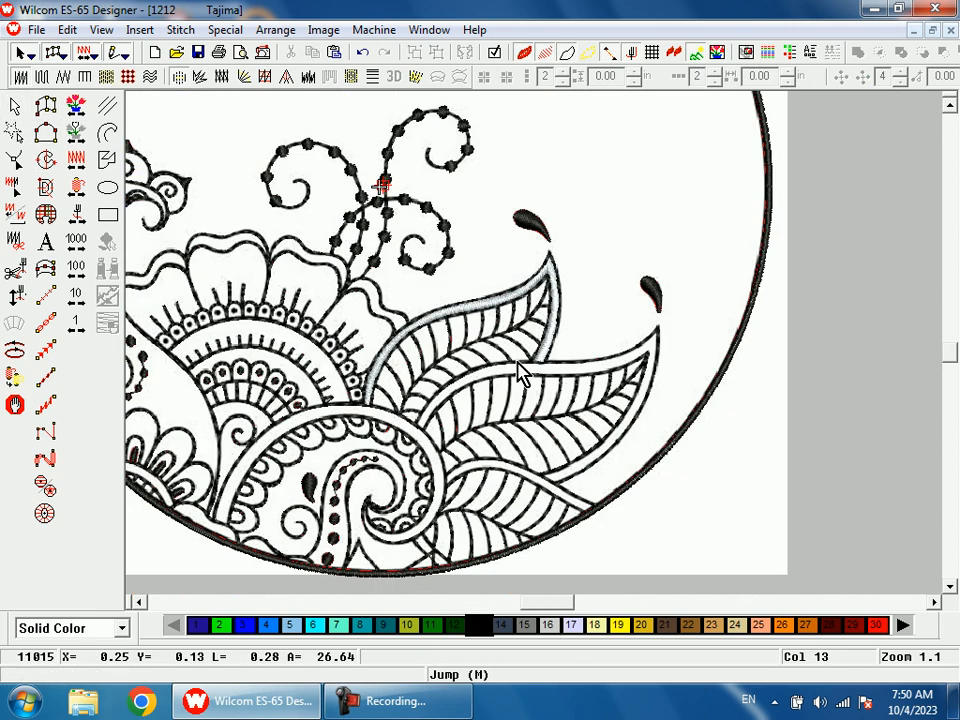
key(1)
key(d)
scroll(716, 407, down, 1)
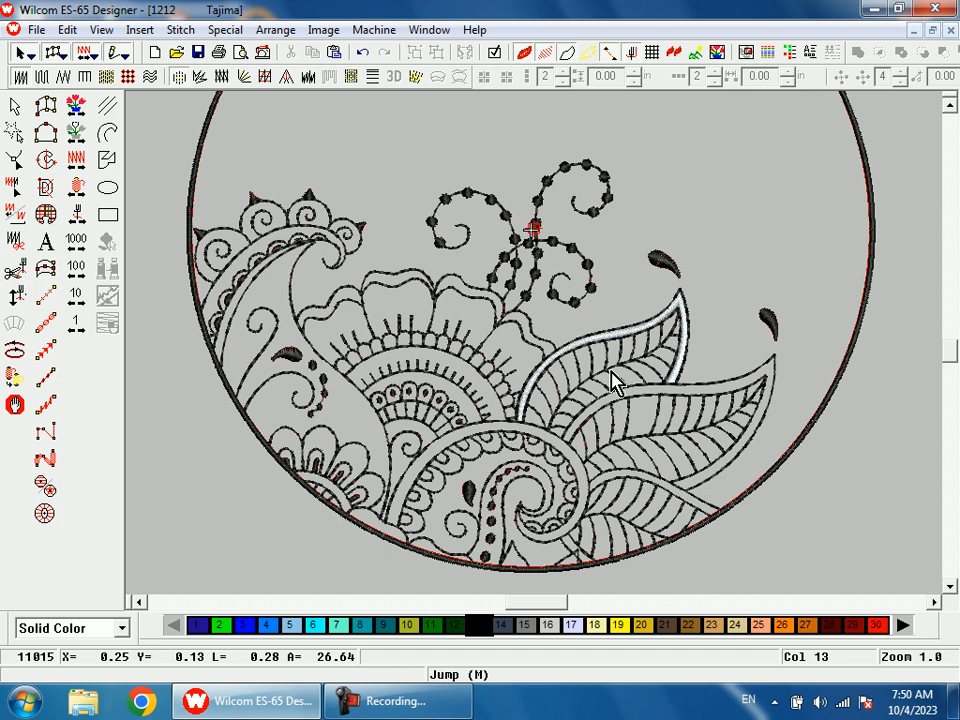
key(t)
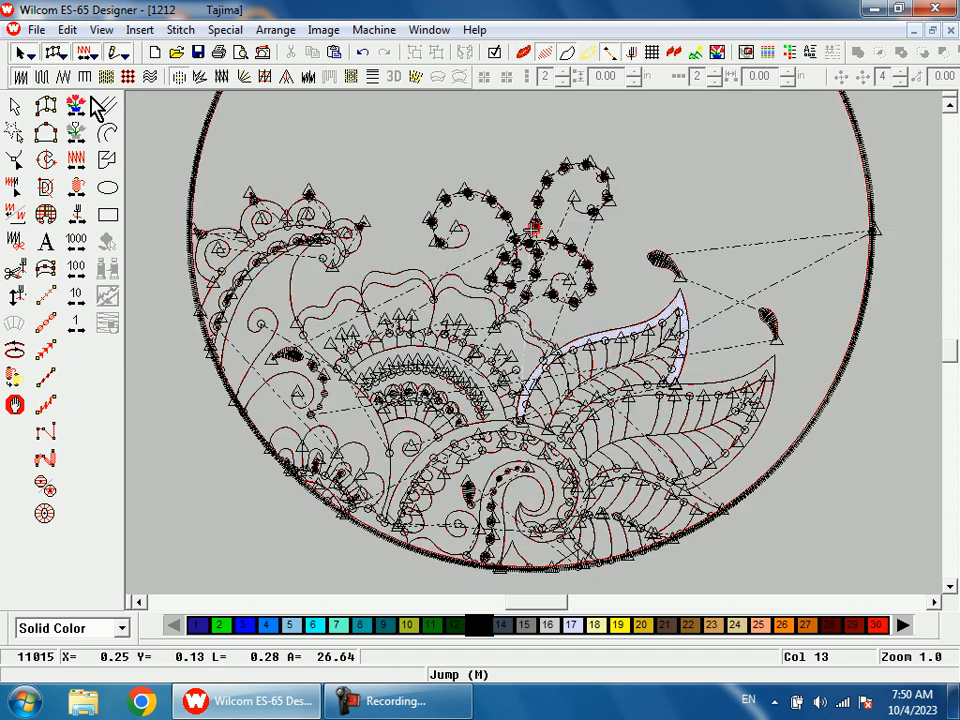
- Start a closed fill at the start of the design, outlining along the band below the upper leaf and up its outer border
click(47, 160)
key(b)
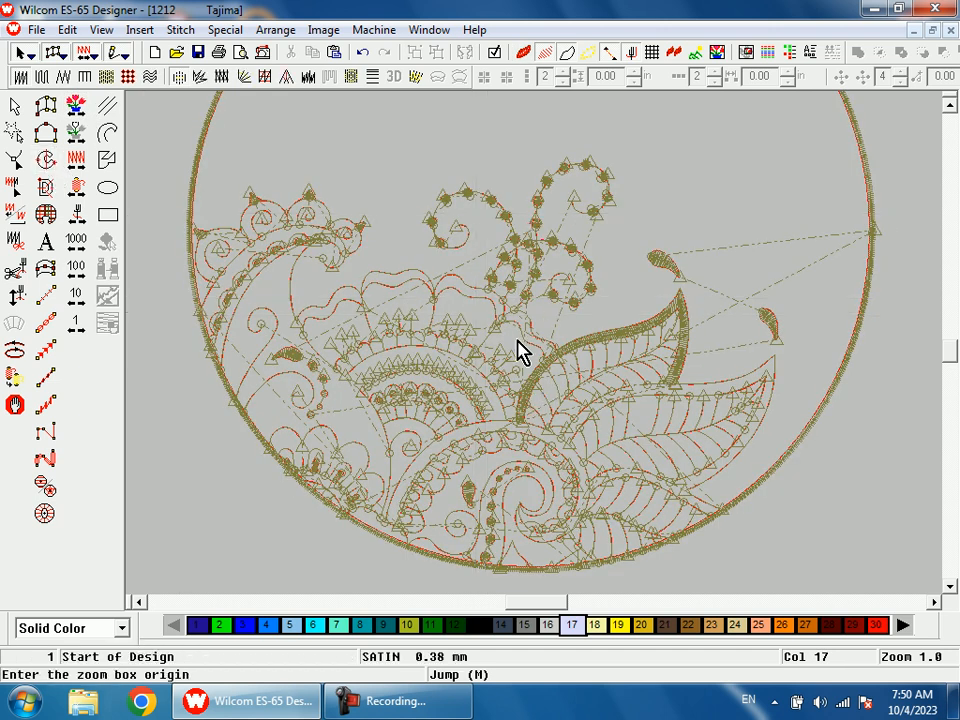
drag(541, 295, 635, 459)
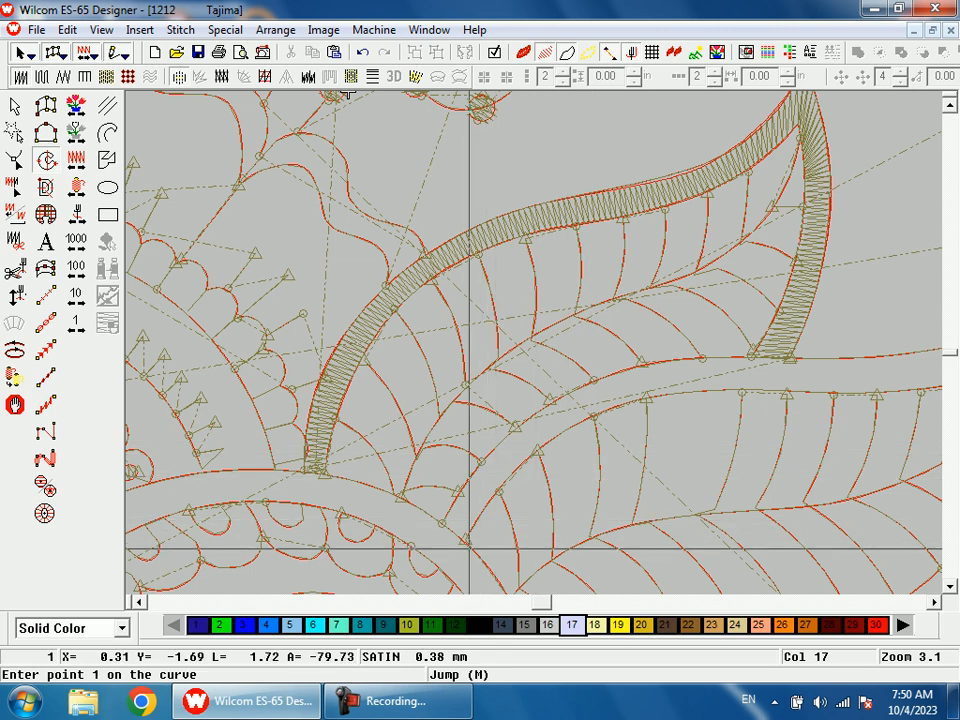
key(s)
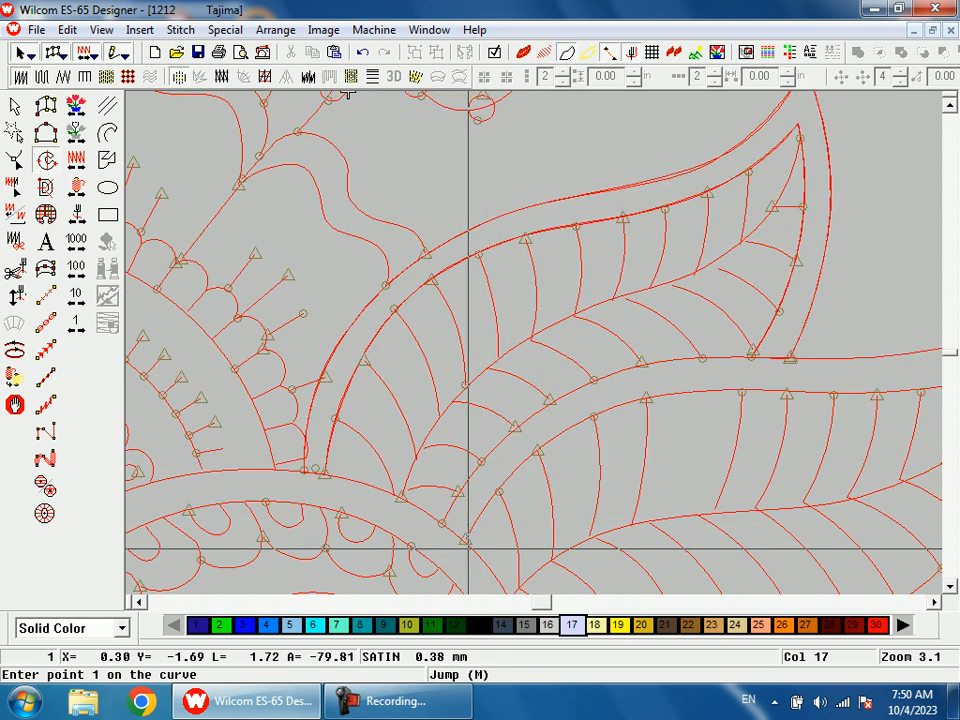
key(d)
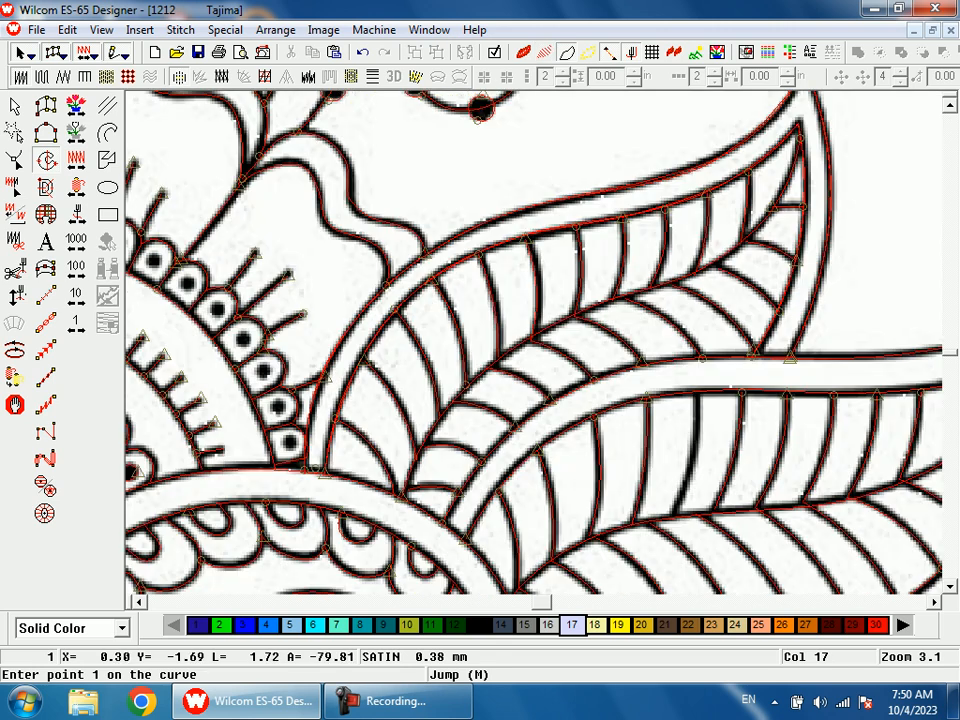
key(s)
right_click(454, 531)
right_click(542, 429)
right_click(640, 383)
right_click(765, 373)
right_click(802, 285)
right_click(814, 183)
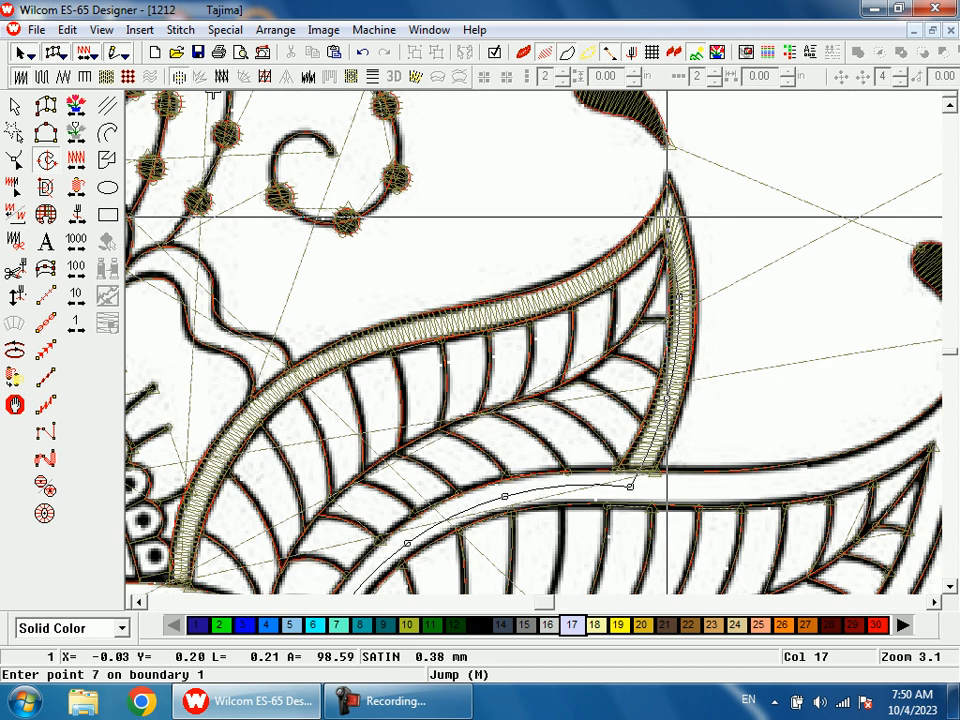
- Continue the fill boundary inside the satin border around the leaf's tip and back along its top edge
right_click(667, 216)
right_click(602, 276)
key(shift+z)
key(b)
drag(507, 273, 567, 426)
key(d)
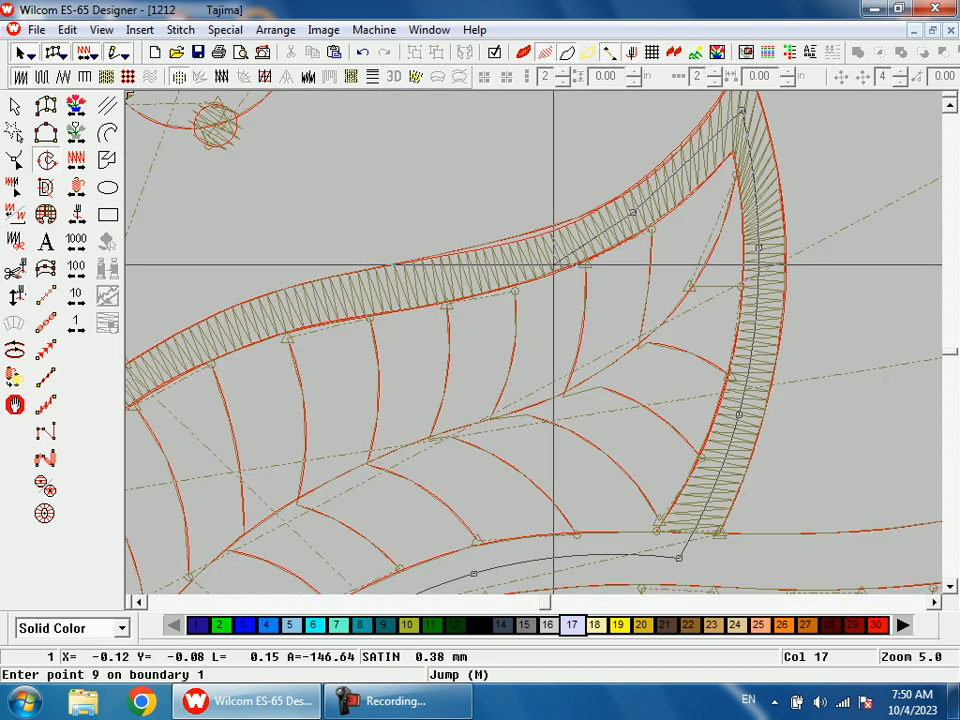
right_click(521, 261)
right_click(385, 285)
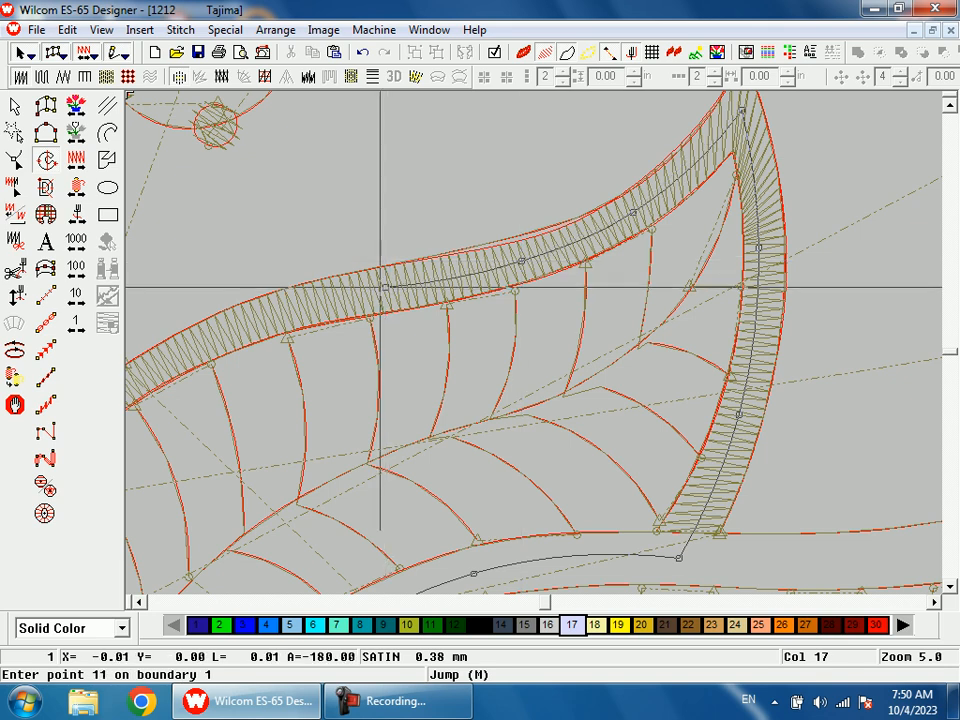
- Run the fill boundary down the satin border to the leaf's base, close it along the arch and generate the fill
right_click(394, 334)
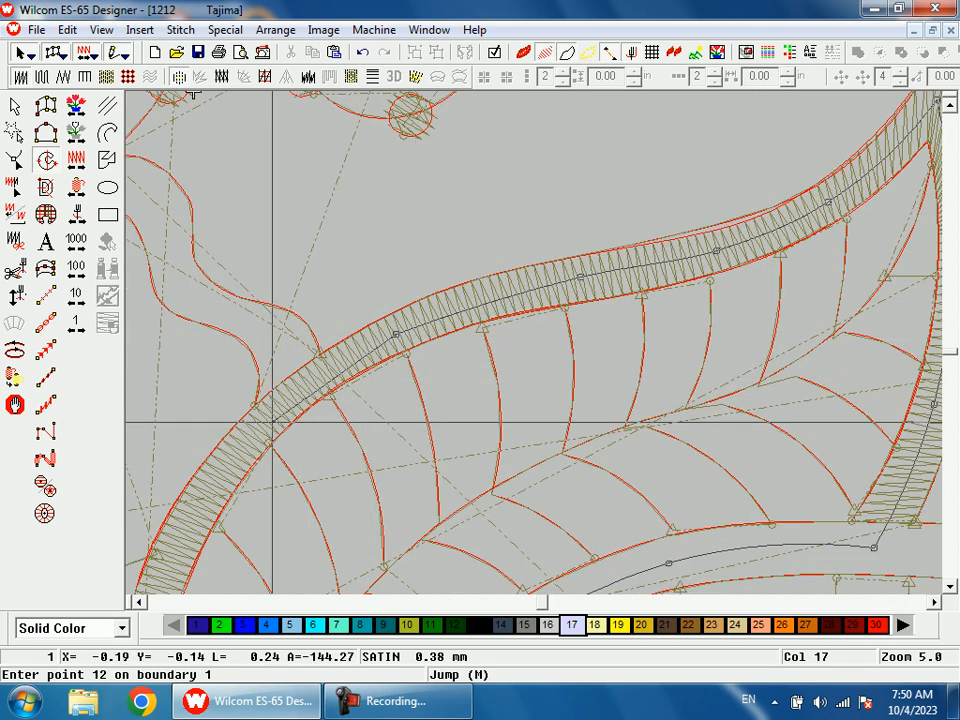
right_click(262, 425)
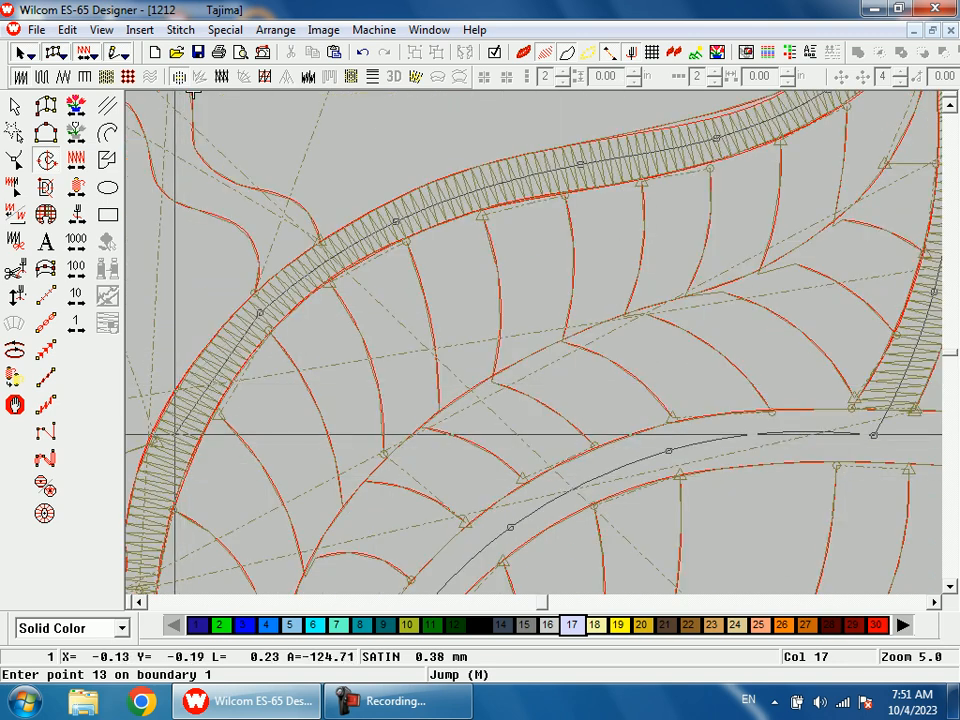
right_click(178, 433)
right_click(423, 424)
right_click(420, 426)
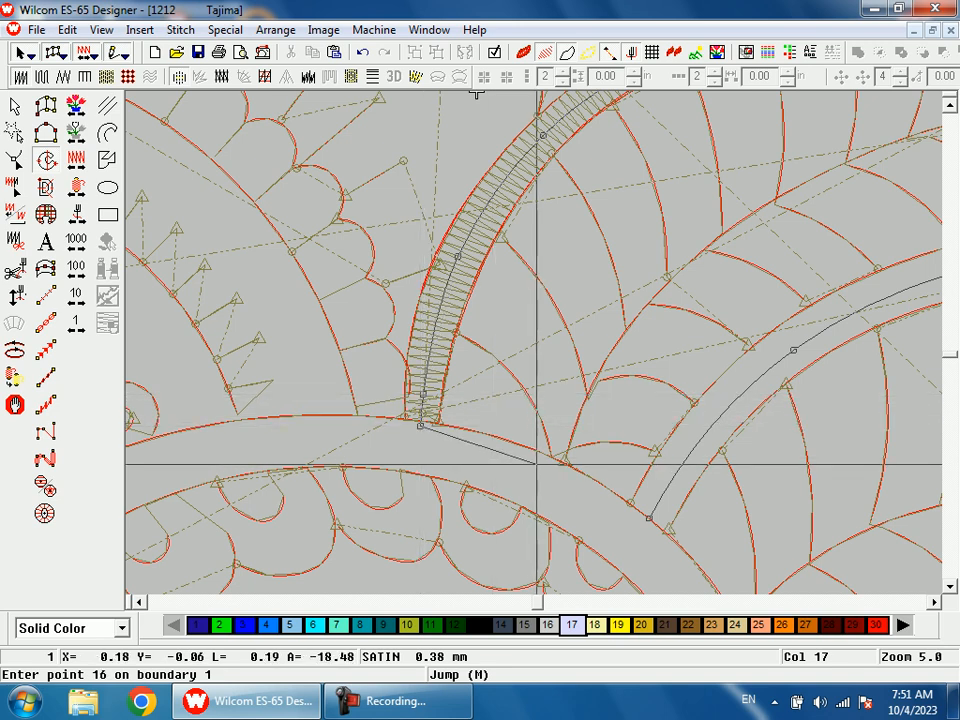
right_click(538, 463)
key(Return)
key(Return)
key(Return)
key(Return)
- Select the new leaf fill and change its stitch type to tatami
key(shift+z)
key(d)
click(15, 106)
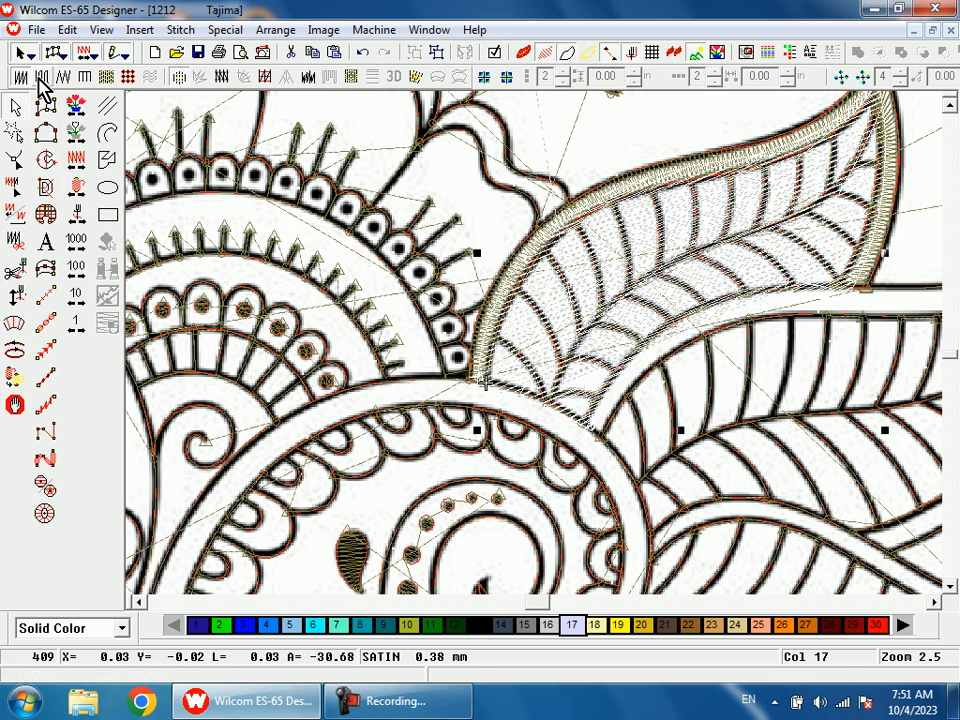
key(shift+z)
key(Escape)
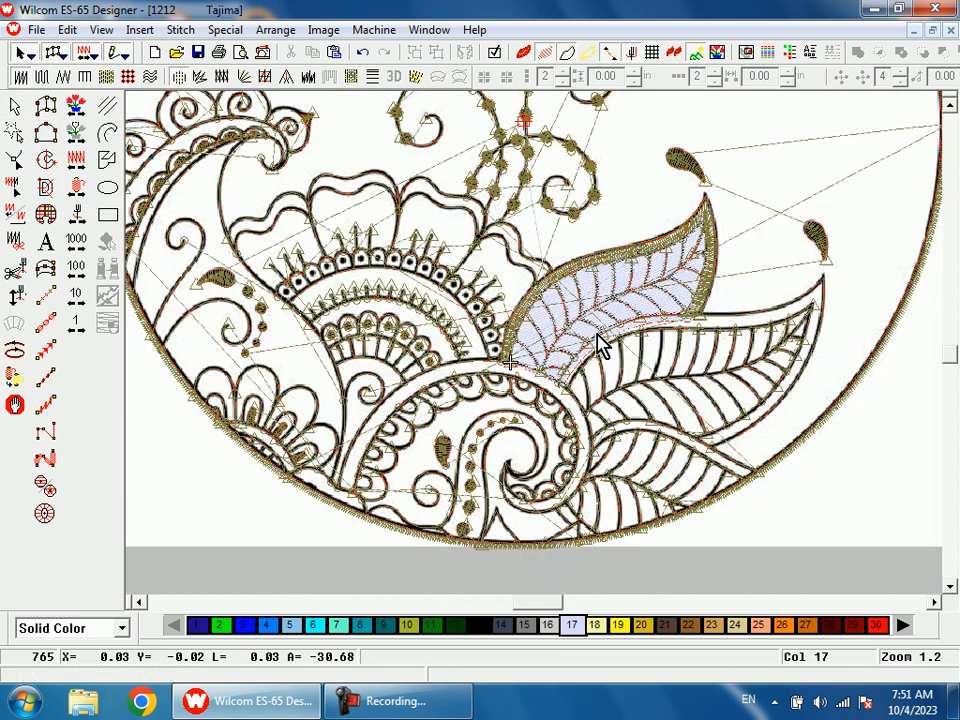
- Review the filled upper leaf in the realistic stitch view at actual size without the background artwork
key(s)
key(d)
key(s)
key(1)
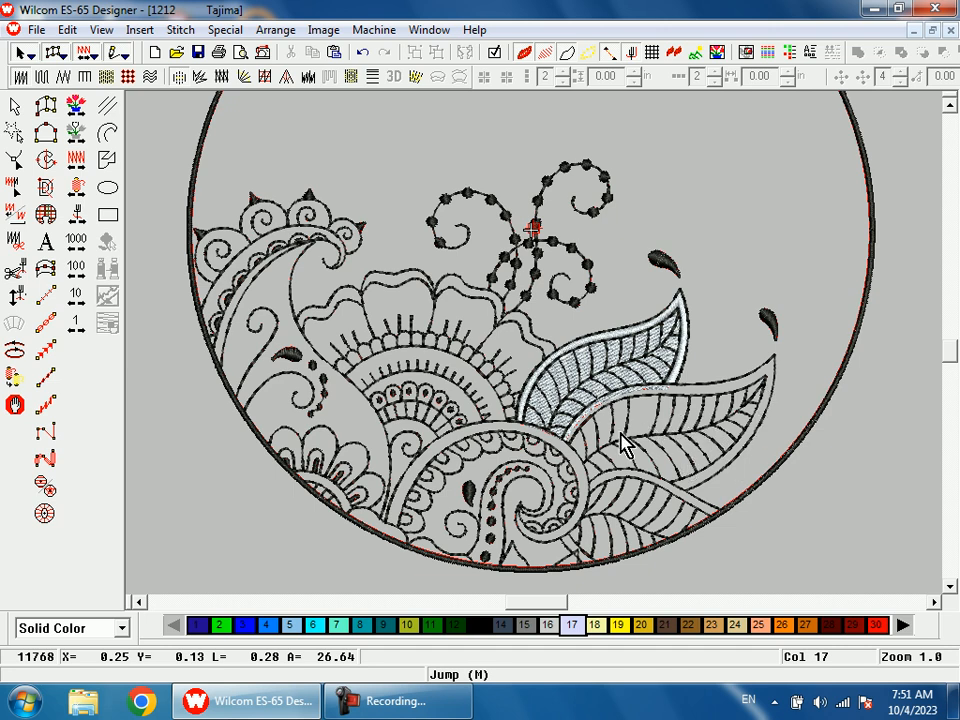
- Check the second leaf's veins against the background artwork, in the realistic view and as outlines, with its midrib selected
key(d)
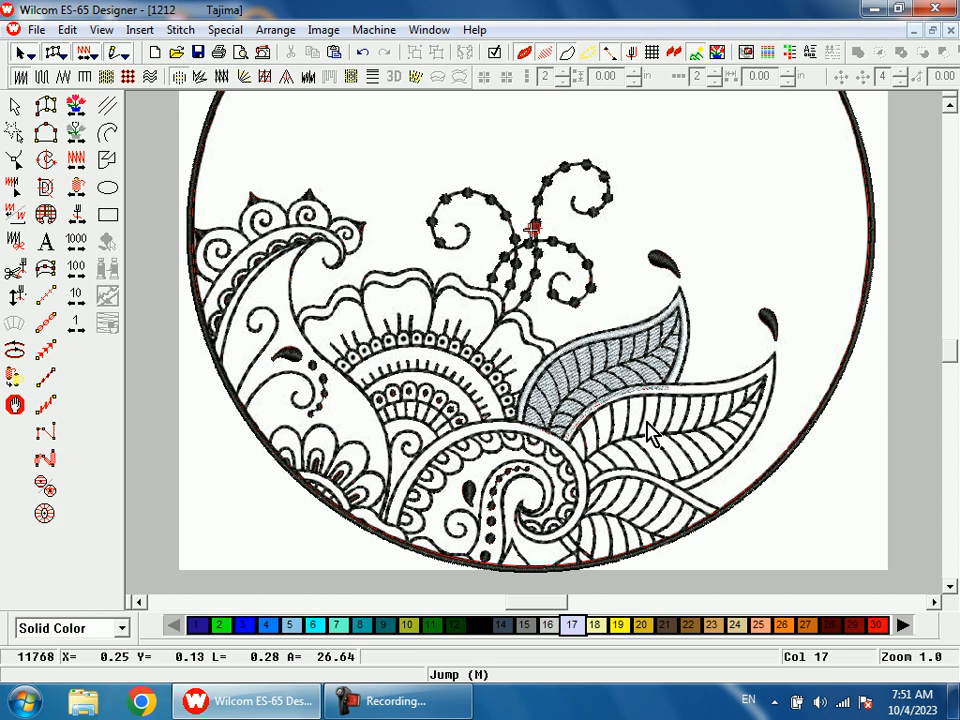
scroll(650, 430, up, 1)
scroll(650, 432, down, 1)
key(b)
drag(626, 389, 660, 462)
click(487, 437)
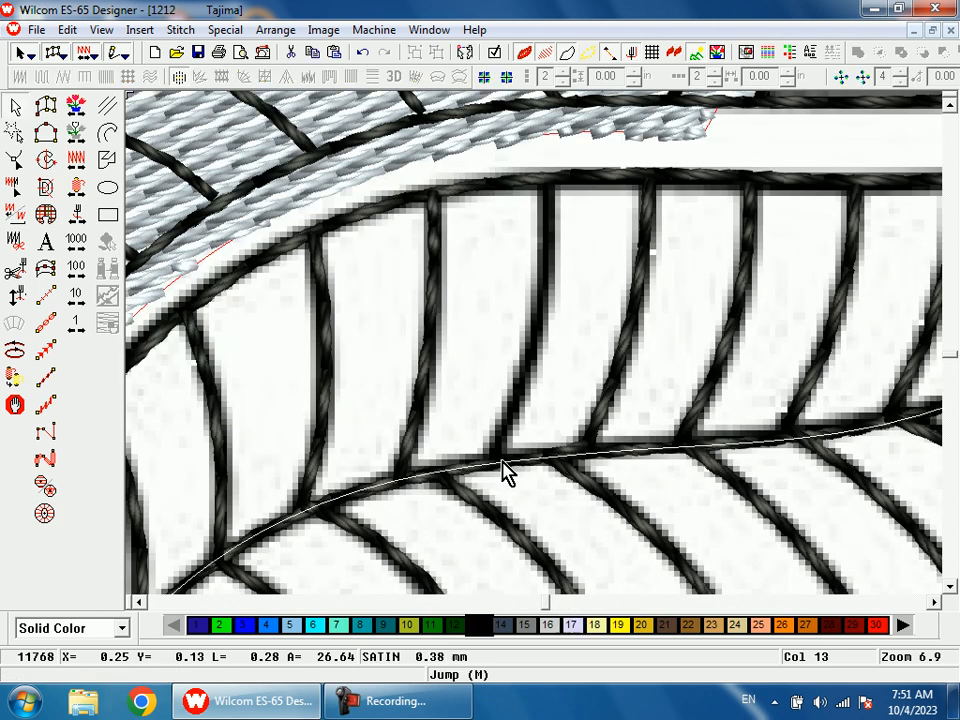
key(t)
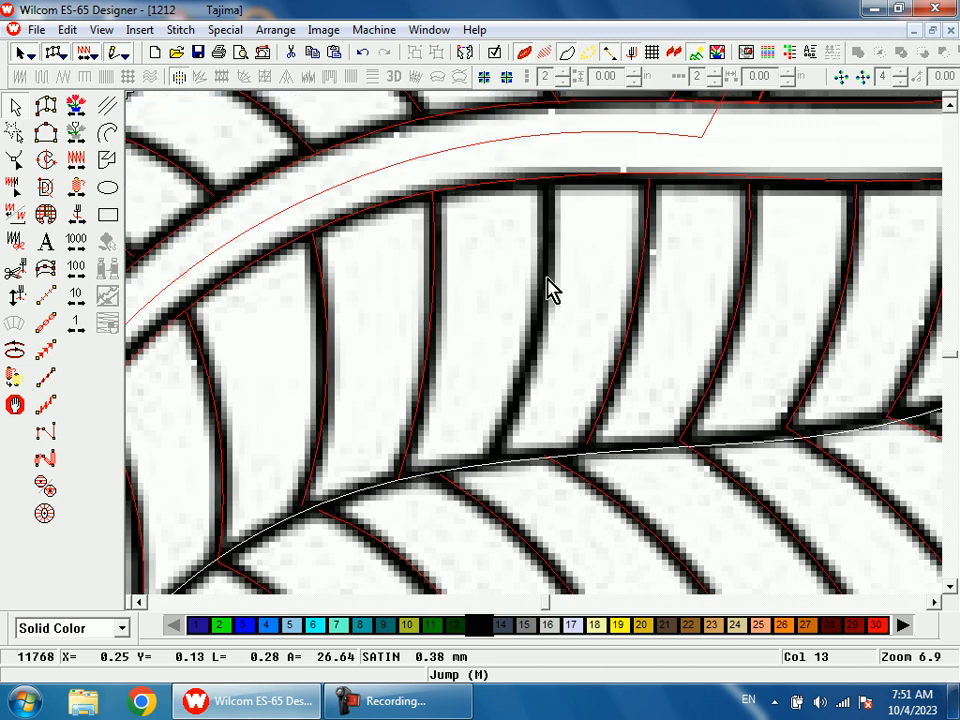
key(shift+z)
key(Escape)
key(shift+z)
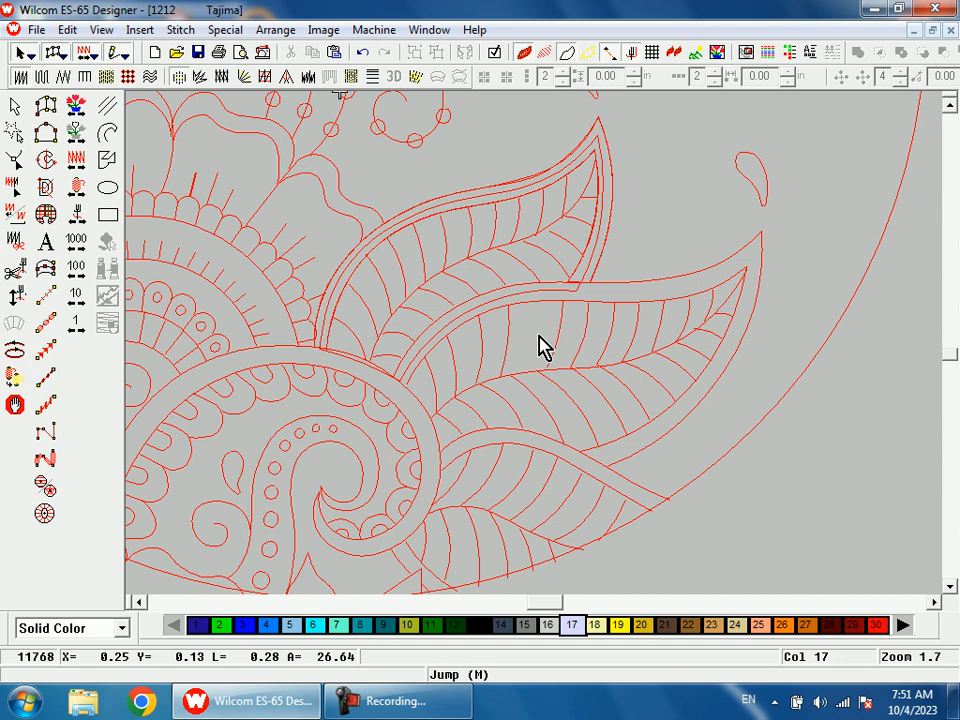
- Travel through the stitch sequence from the design's start to the color 13 vein stitching inside the second leaf
key(shift+z)
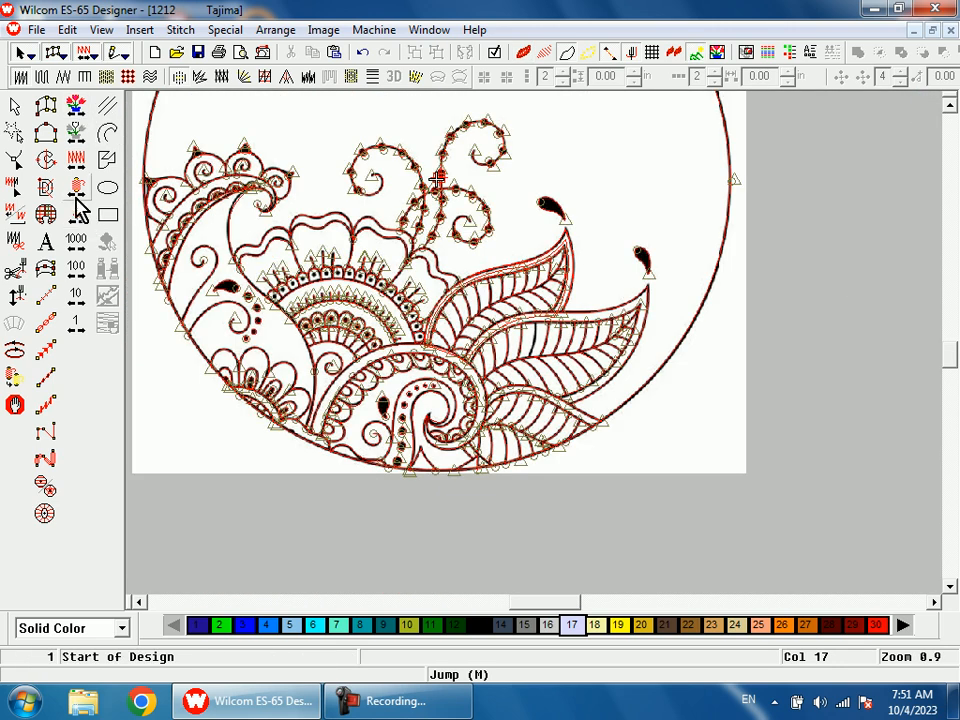
click(78, 190)
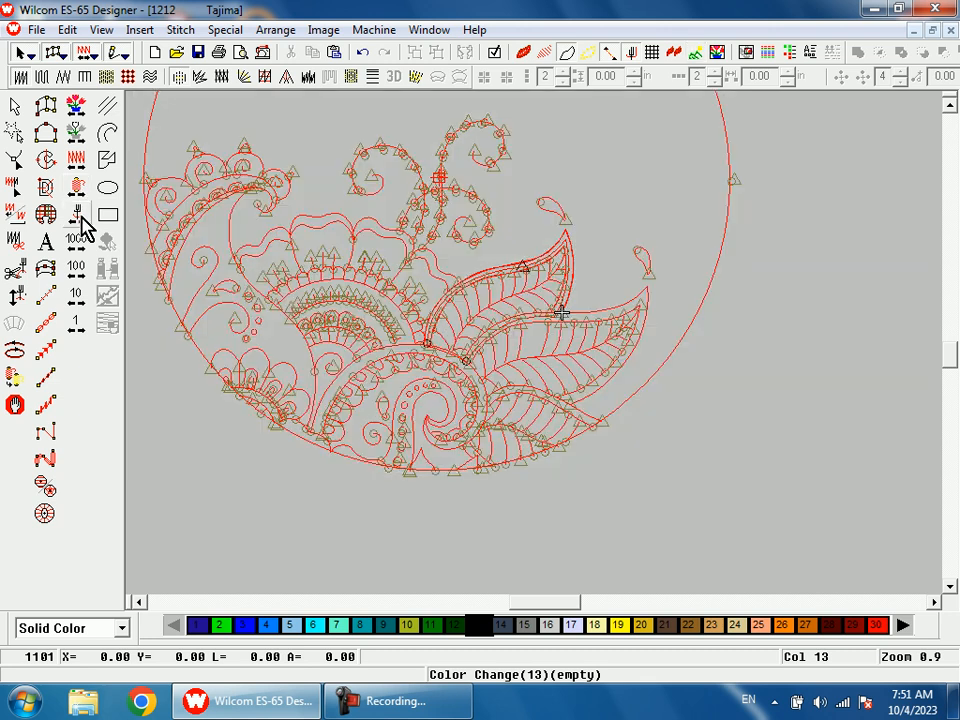
click(81, 222)
click(81, 222)
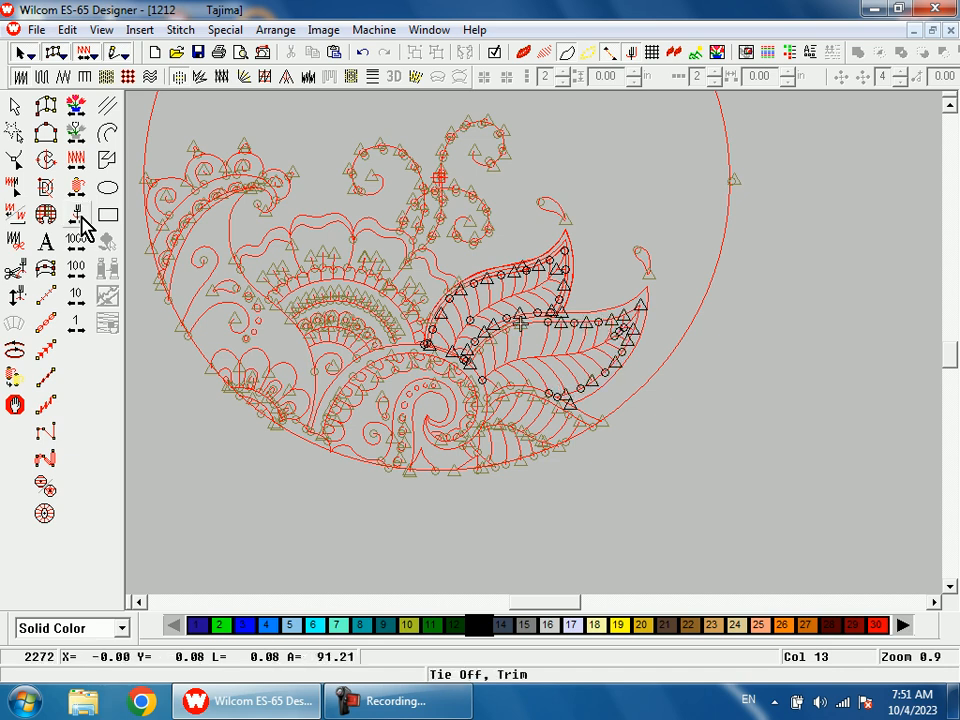
key(b)
drag(460, 276, 655, 398)
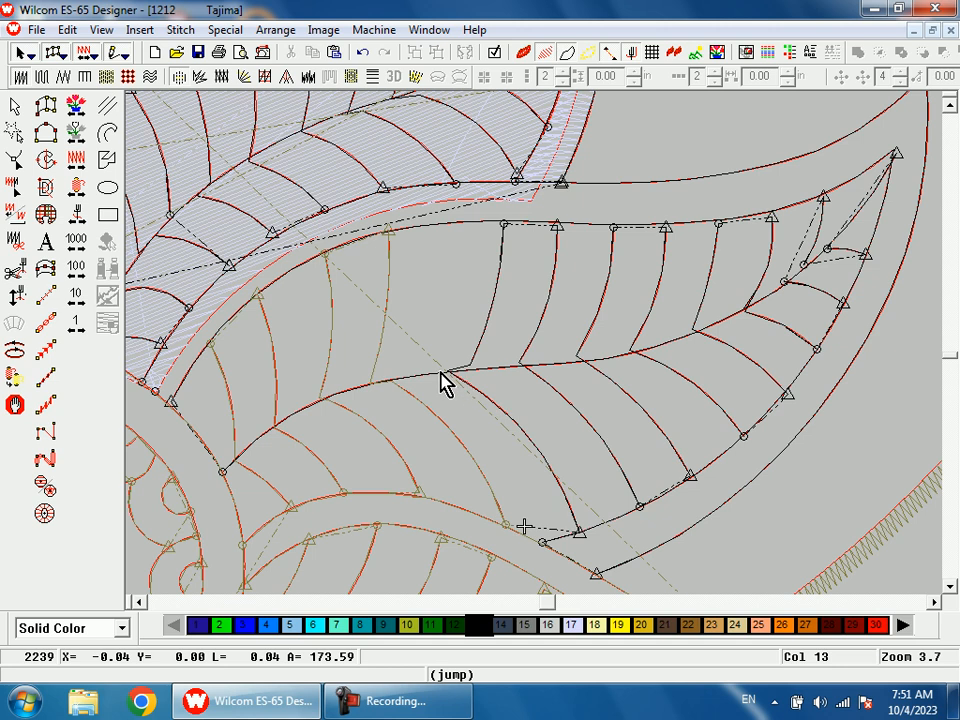
- Digitize the missing vein in the second leaf as a three-point Triple Run line from the midrib up to the inner edge
click(46, 323)
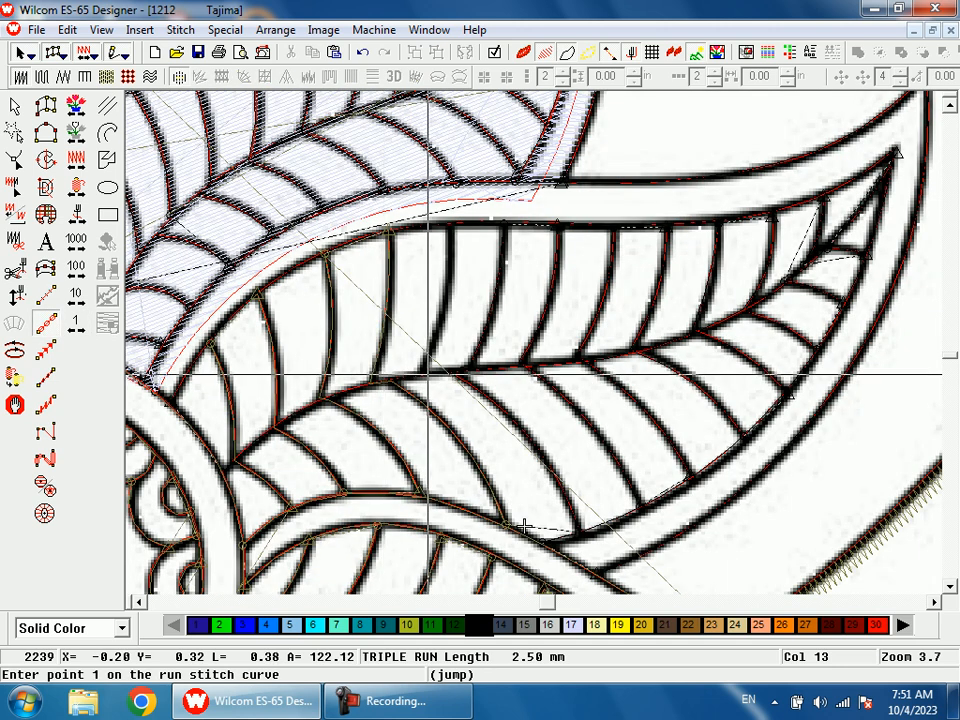
click(423, 374)
click(447, 300)
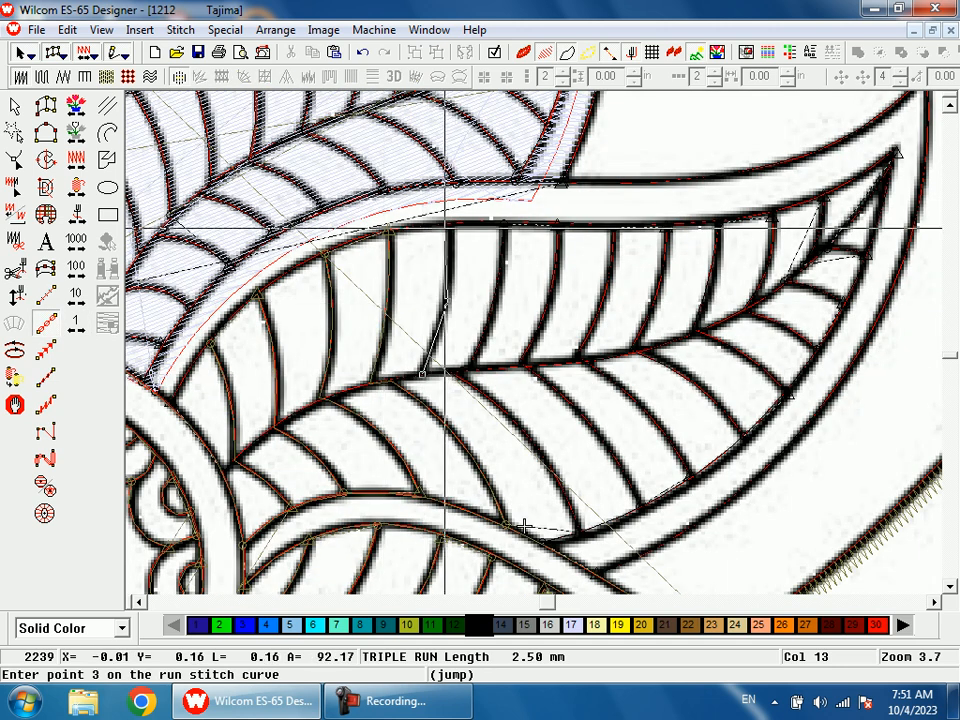
click(448, 226)
key(Return)
- Review the whole circular design in the realistic stitch view and close the Windows color scheme dialog without choosing an option
key(shift+z)
key(shift+z)
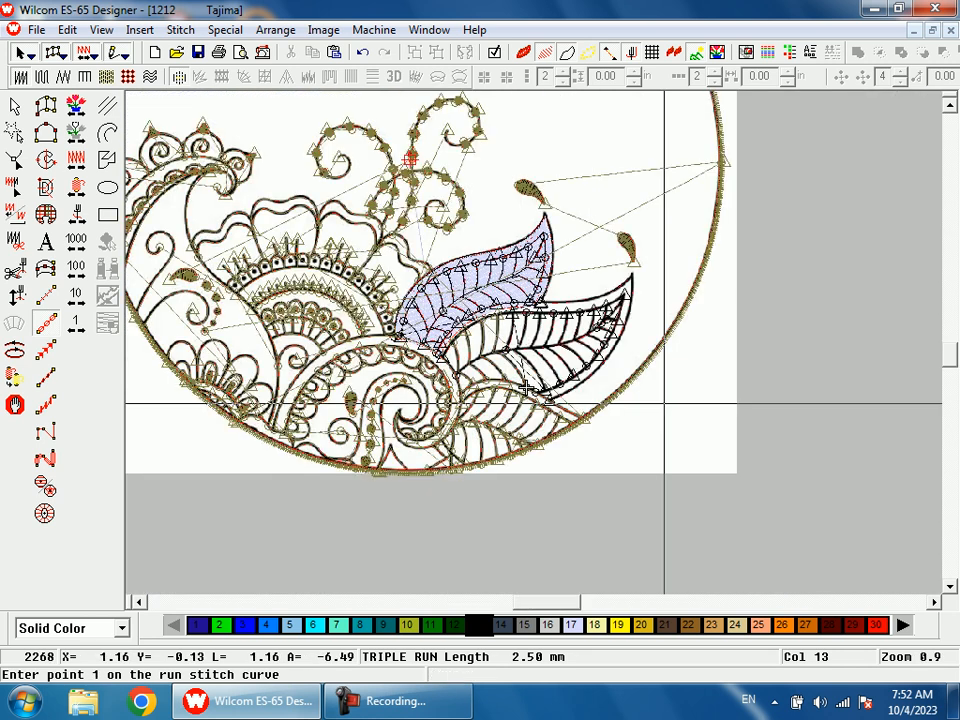
key(shift+z)
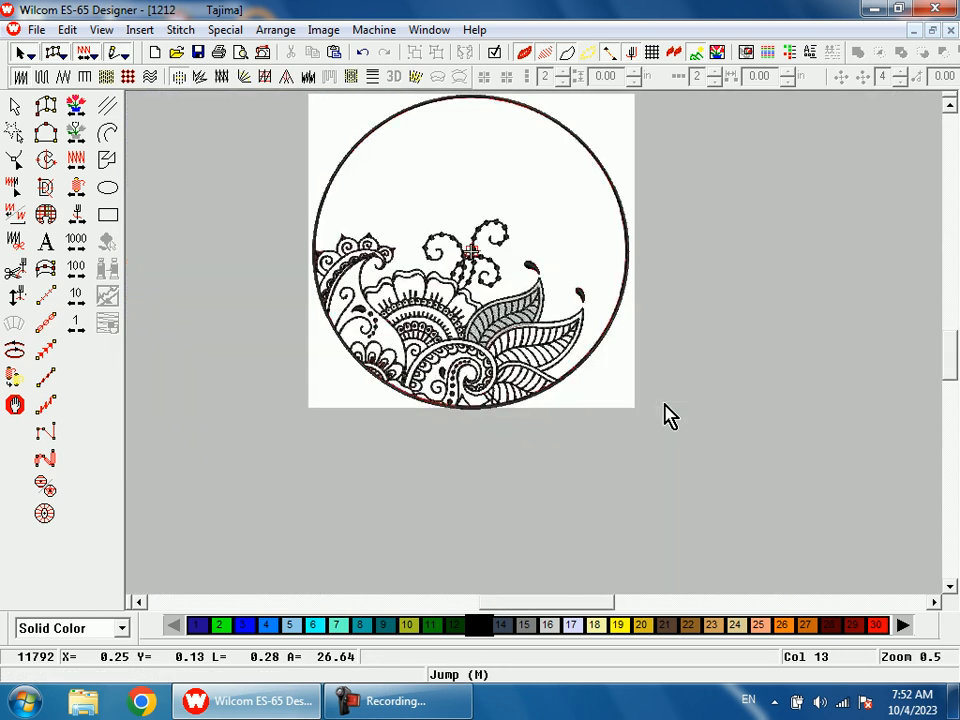
key(z)
key(shift+z)
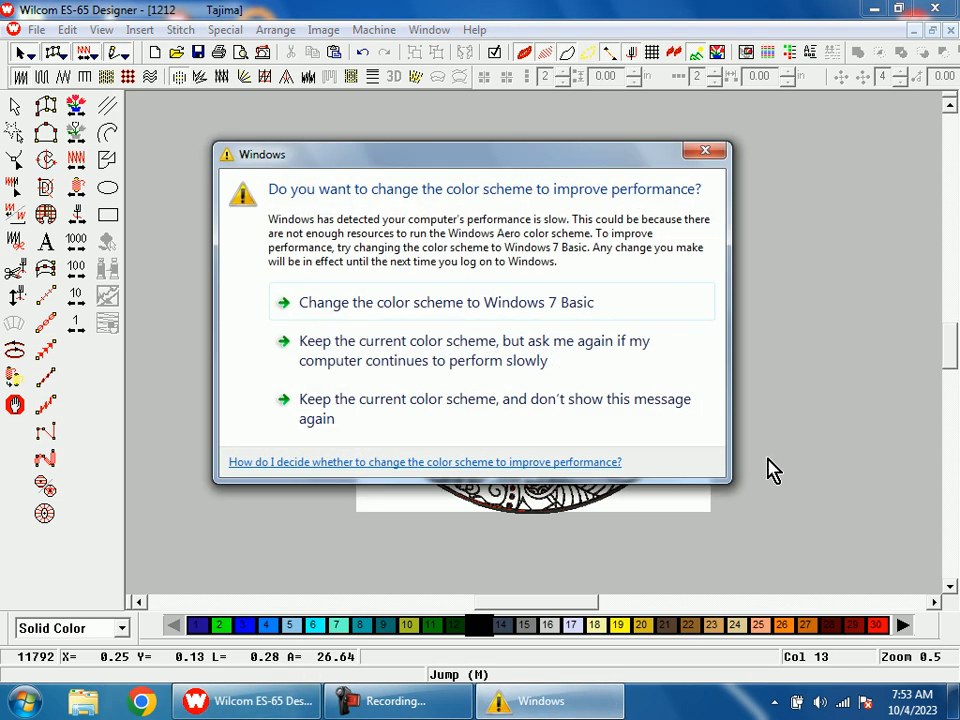
click(706, 155)
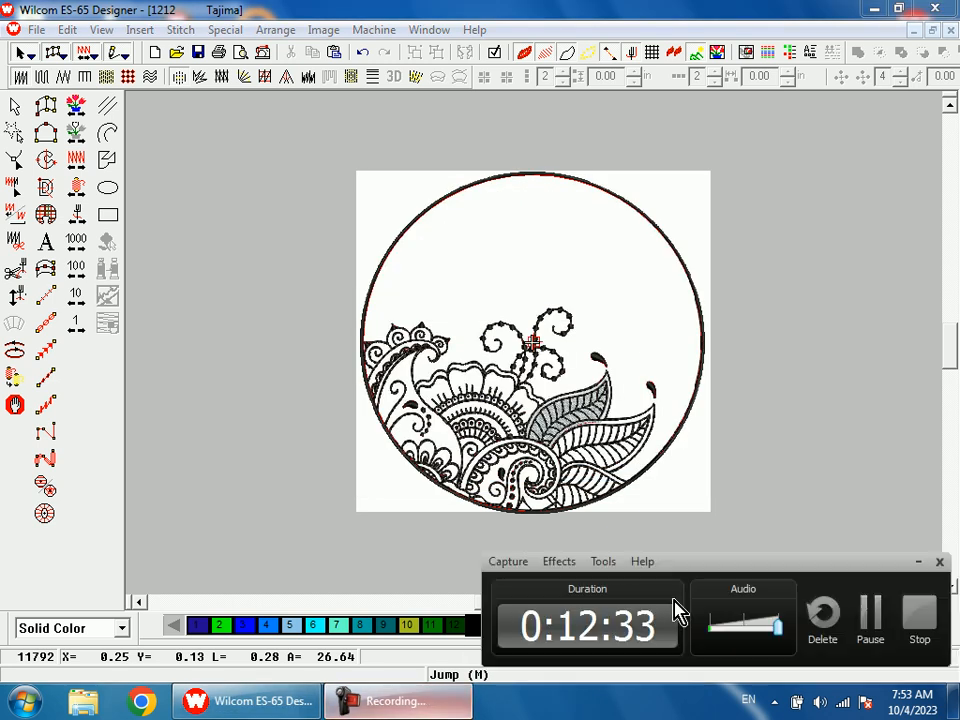